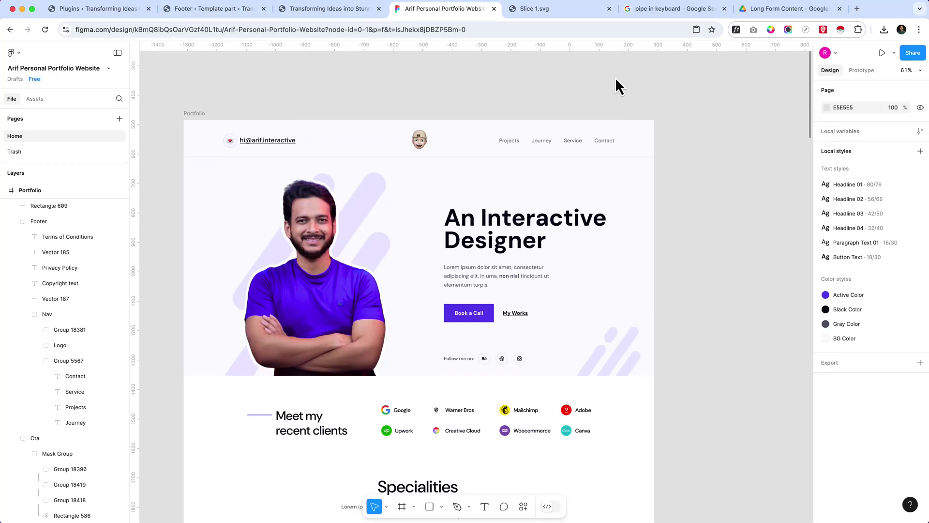
- Give the hero portrait a 1x PNG export setting in Figma's Design panel
scroll(288, 261, "up", 2)
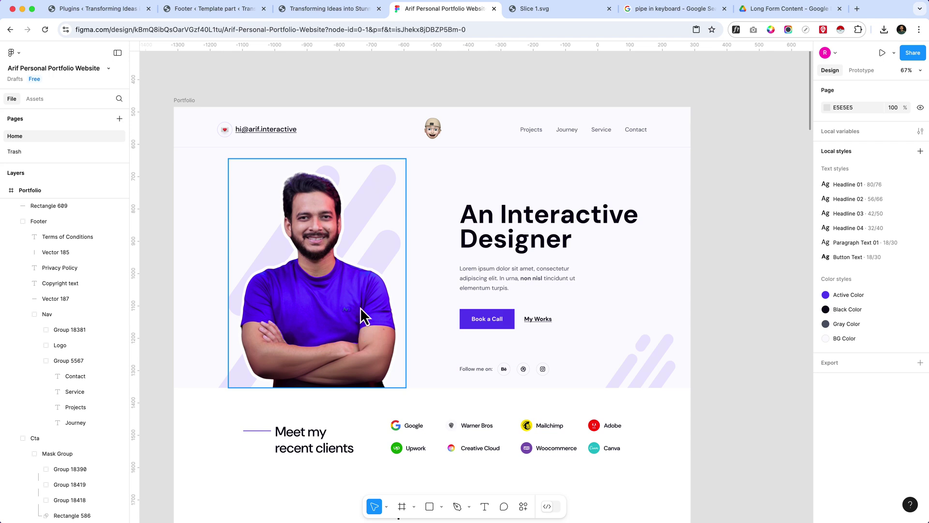
left_click(295, 279)
scroll(342, 274, "up", 2)
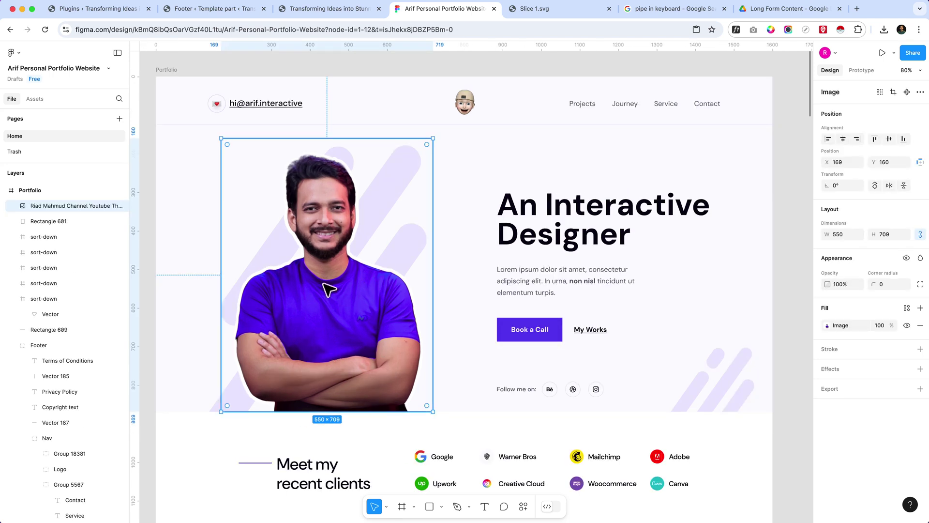
left_click(920, 389)
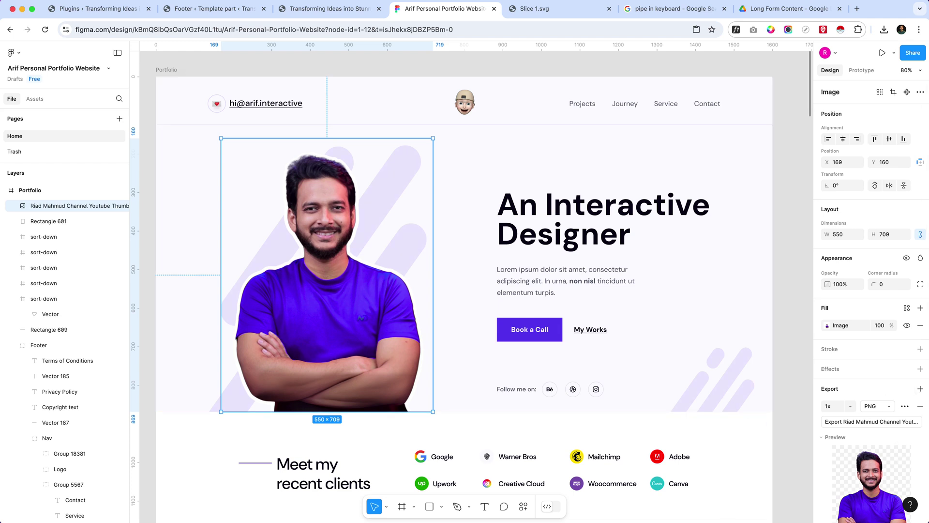
scroll(886, 436, "down", 2)
left_click(876, 353)
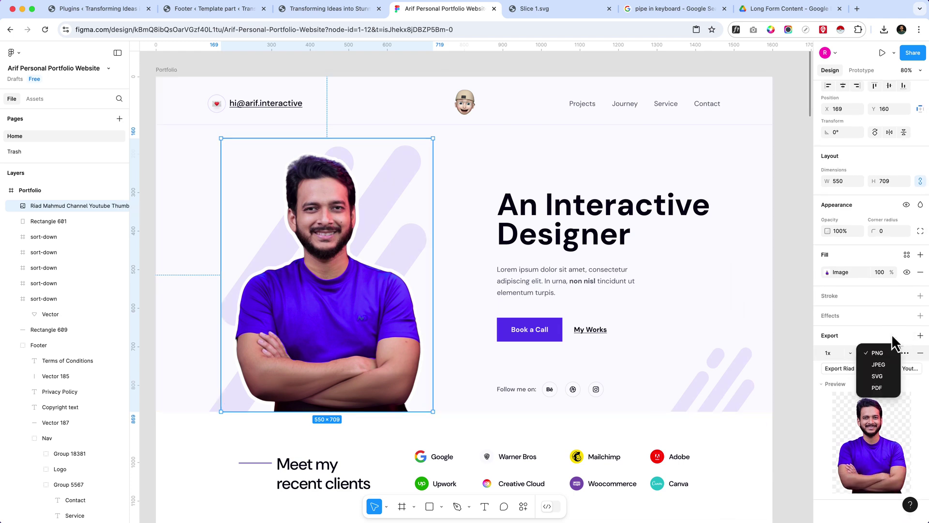
left_click(893, 338)
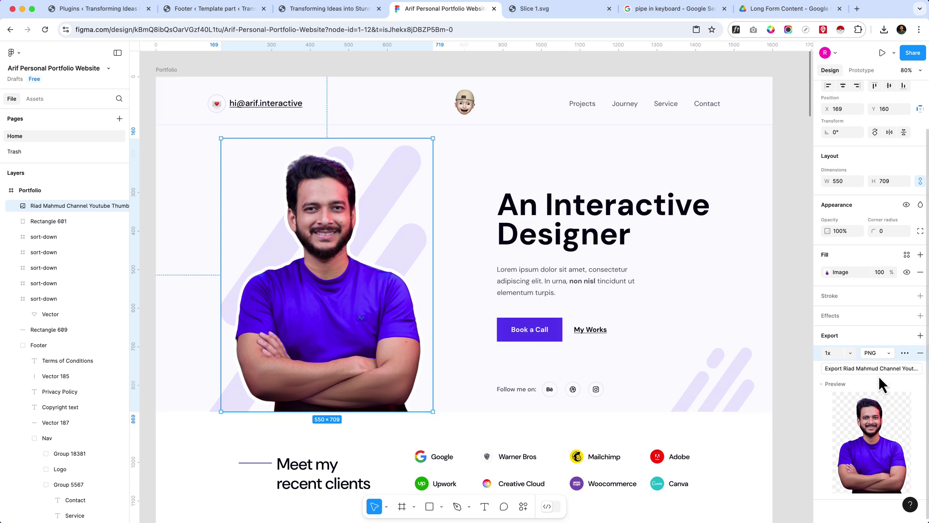
- Export the hero photo as a 390 KB PNG, open it in its own browser tab, and return to Figma
left_click(858, 368)
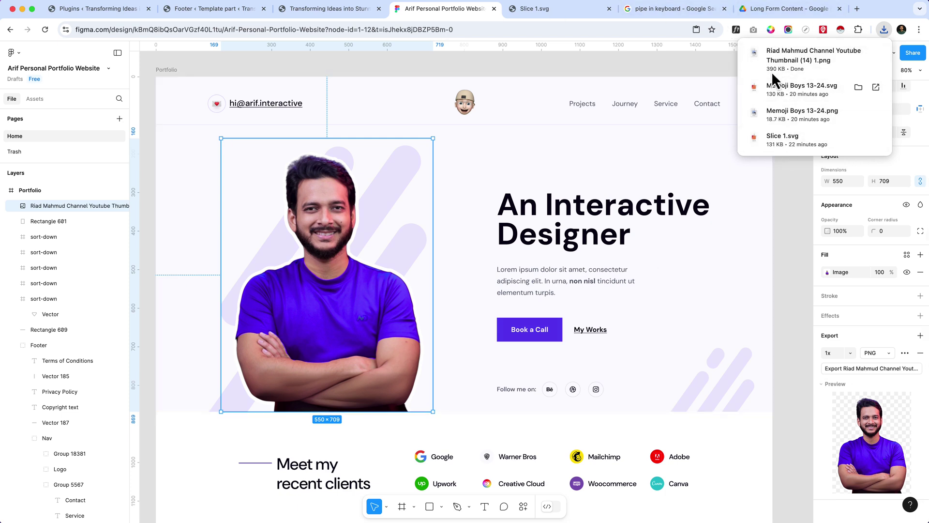
left_click_drag(744, 63, 507, 15)
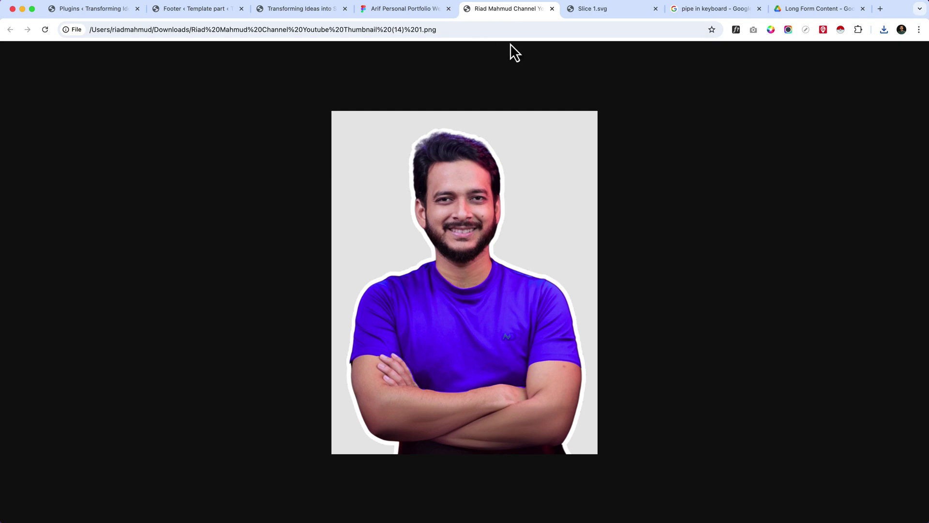
left_click(294, 13)
left_click(205, 18)
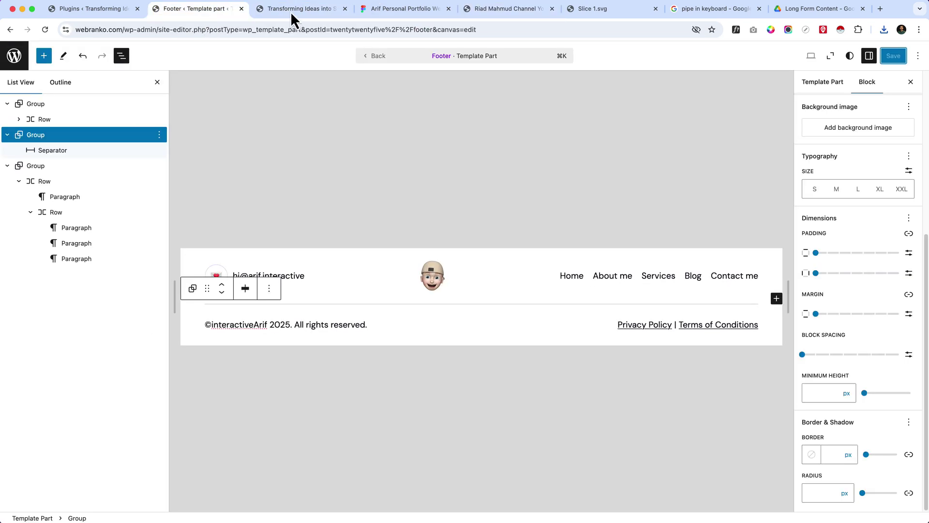
left_click(388, 13)
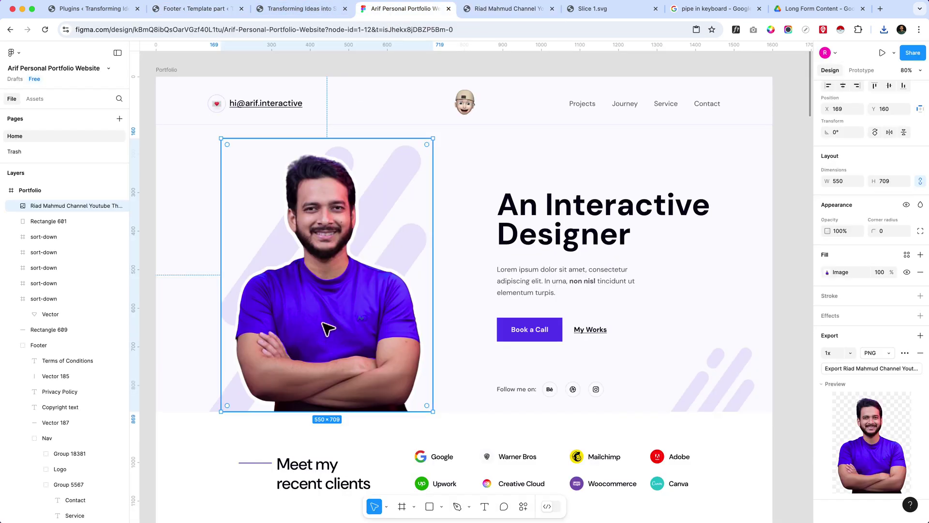
- Select the hero photo layer and hide it
left_click(443, 202)
left_click(412, 195)
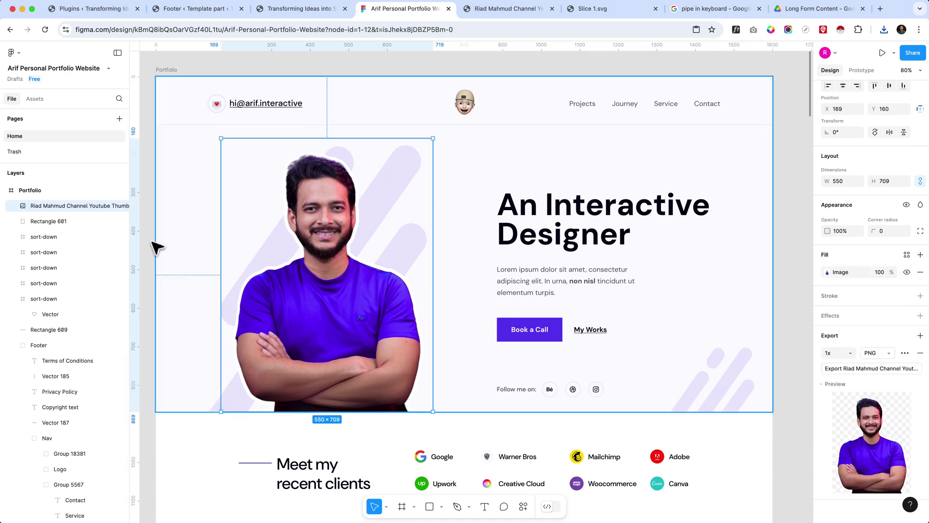
left_click(61, 223)
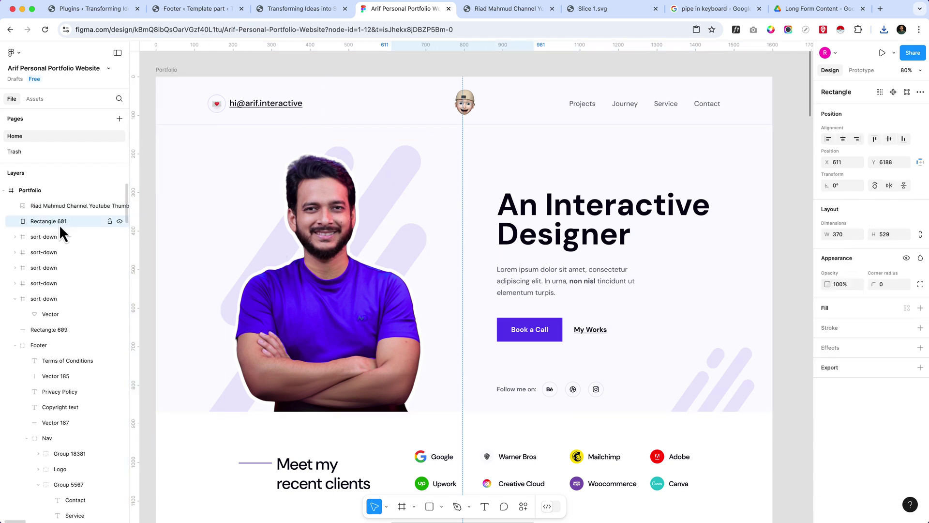
left_click(338, 225)
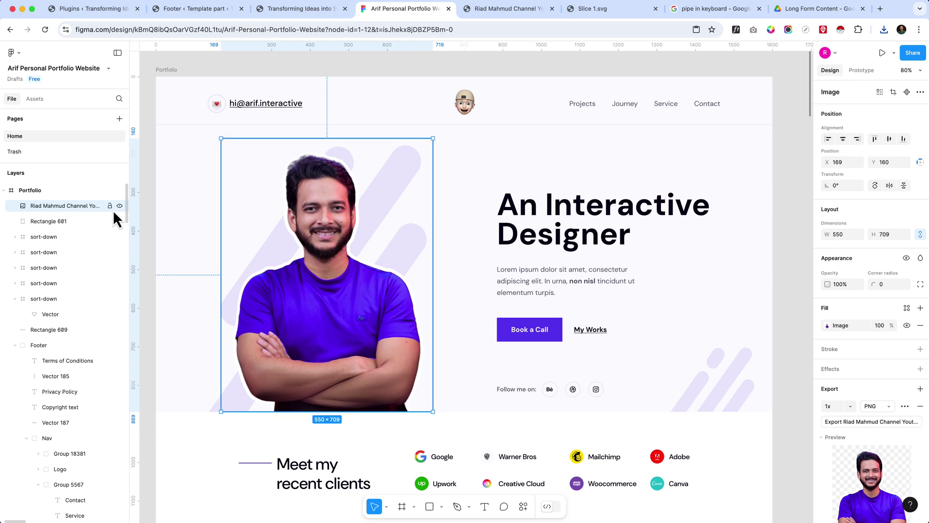
left_click(119, 206)
- Inspect the striped background shapes and select the whole Mask Group in Layers
left_click(360, 246)
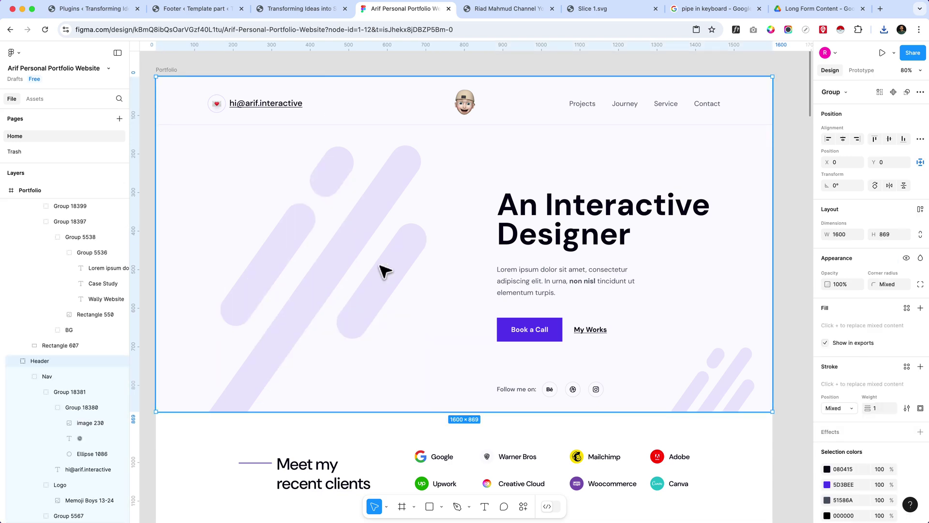
double_click(365, 259)
double_click(368, 257)
left_click(301, 307)
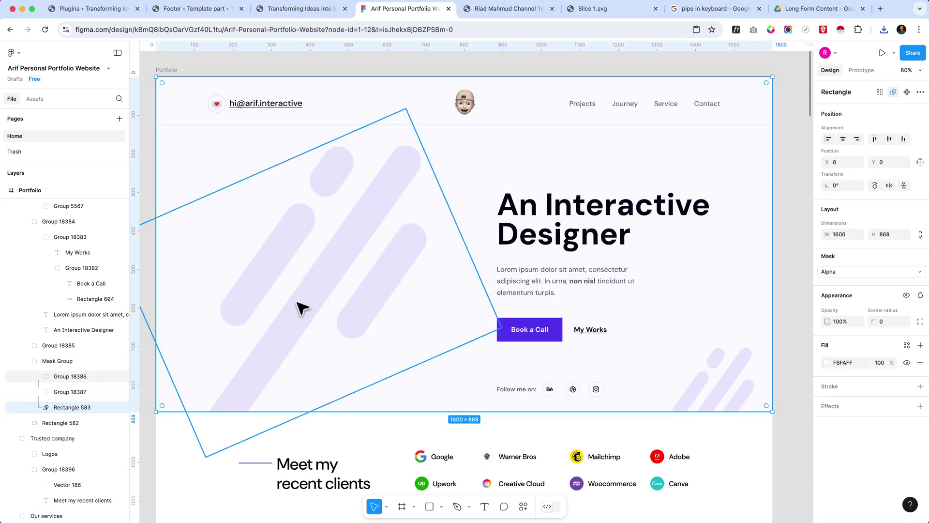
left_click(71, 391)
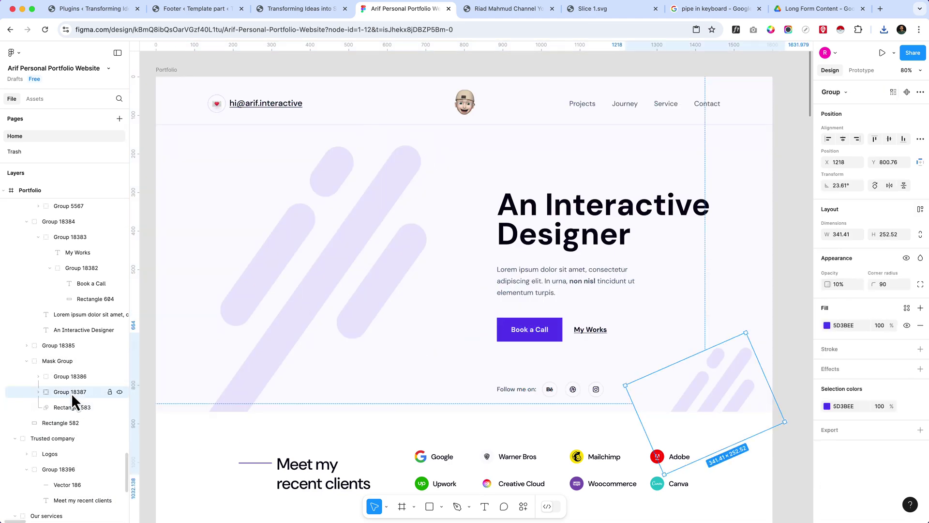
left_click(64, 361)
- Toggle the Mask Group's visibility to compare the hero with and without stripes
left_click(119, 361)
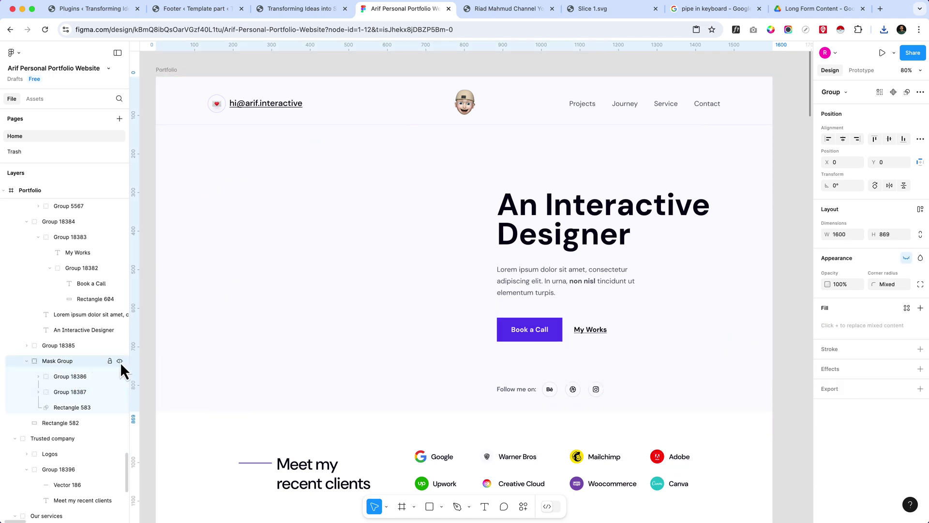
left_click(120, 362)
left_click(120, 362)
left_click(120, 362)
left_click(120, 362)
left_click(120, 362)
left_click(120, 362)
left_click(120, 362)
left_click(120, 362)
left_click(120, 362)
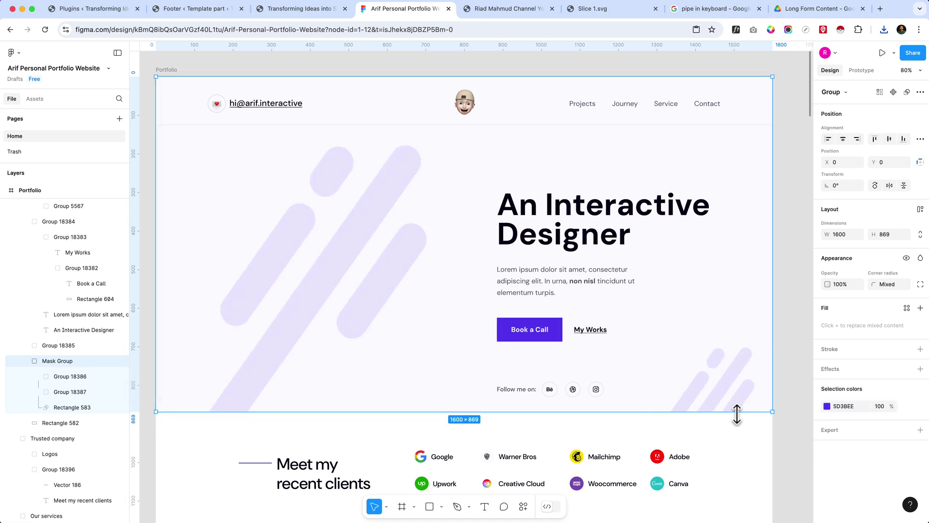
- Export the Mask Group as a 1,491 B SVG and reveal it in the Downloads folder
left_click(920, 430)
scroll(851, 435, "down", 3)
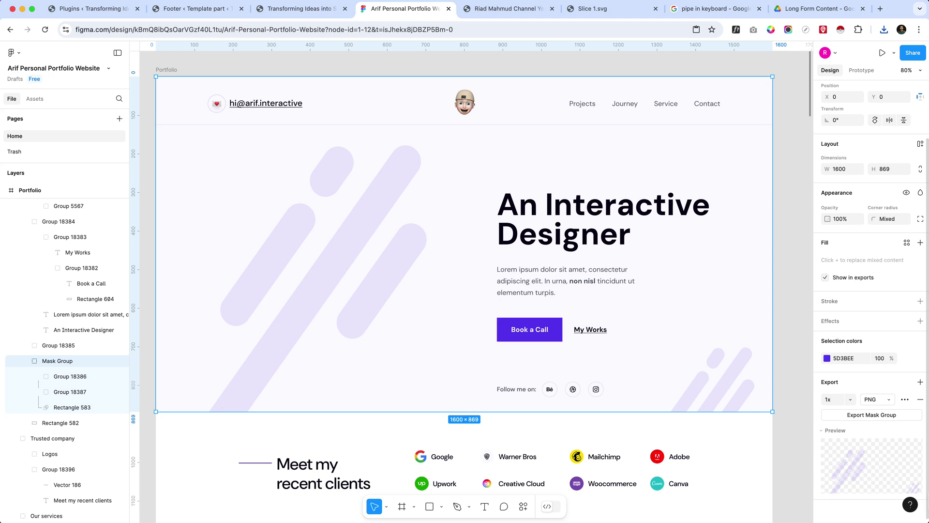
left_click(889, 401)
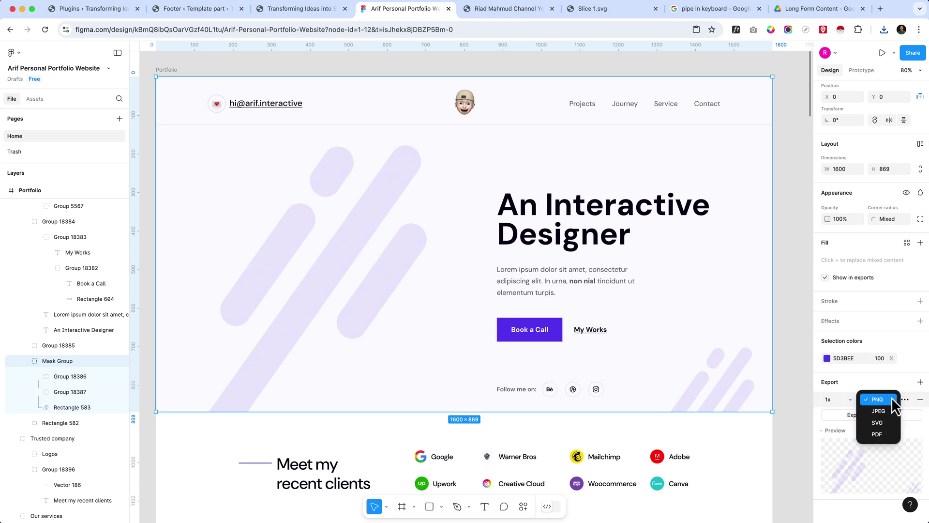
left_click(890, 432)
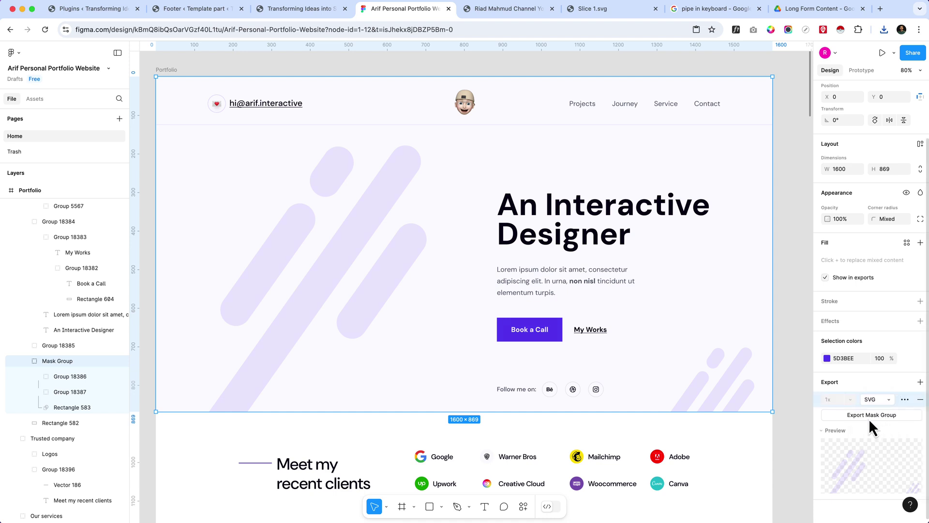
left_click(869, 416)
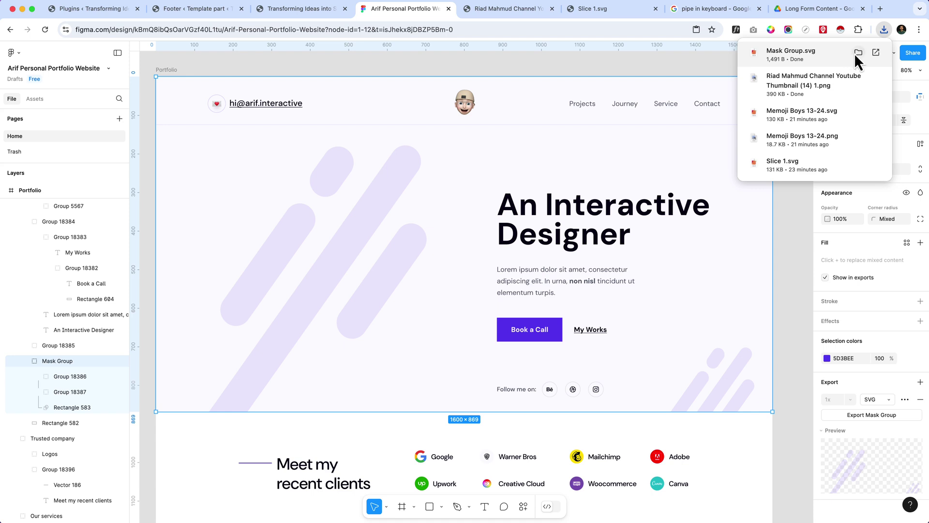
left_click(857, 52)
- Rename Mask Group.svg to hero-bg-image.svg in Finder, then bring Figma back to the front
right_click(740, 221)
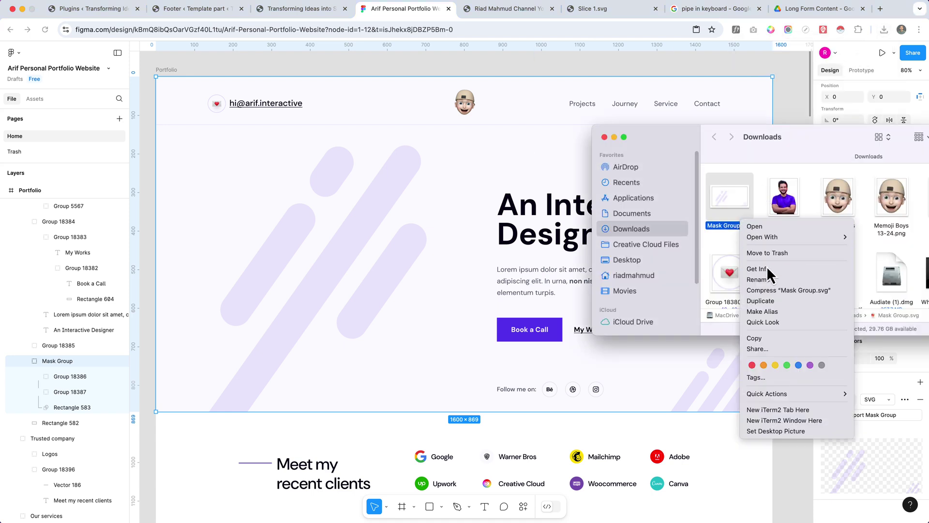
left_click(768, 274)
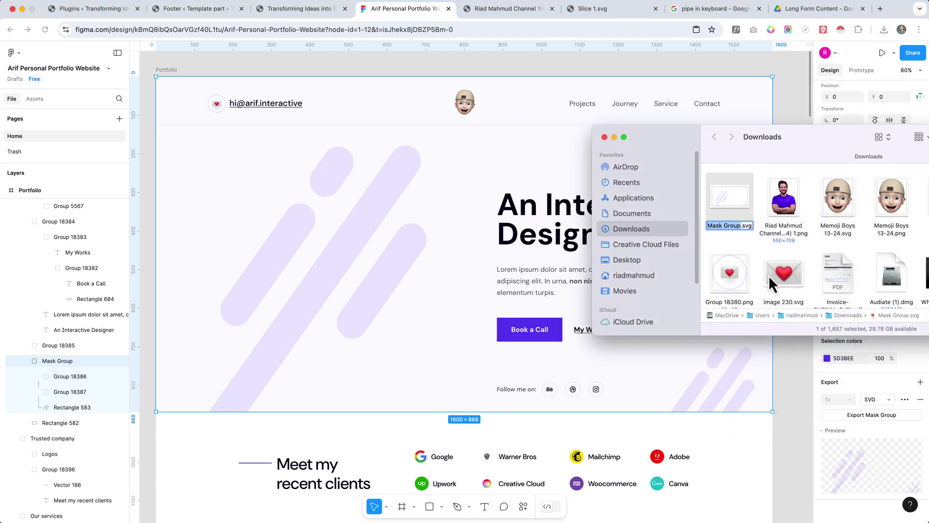
type("bg iage")
key("BackSpace")
key("BackSpace")
key("BackSpace")
key("BackSpace")
key("BackSpace")
key("BackSpace")
key("BackSpace")
type("hero-bg0")
key("BackSpace")
type("-image")
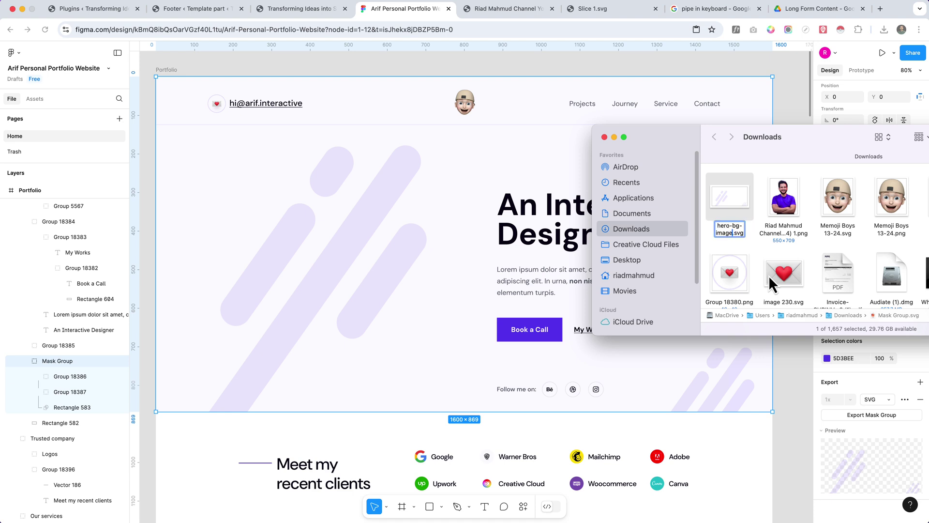
key("Return")
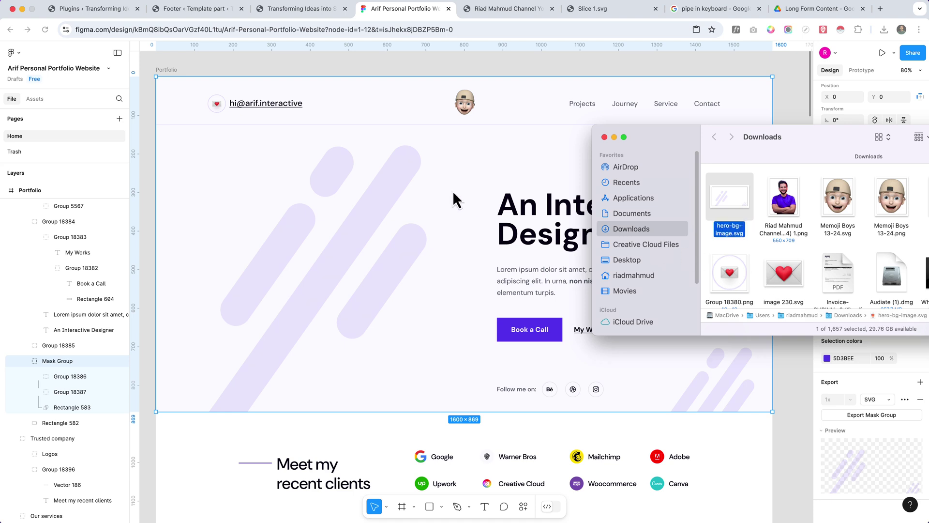
left_click(411, 210)
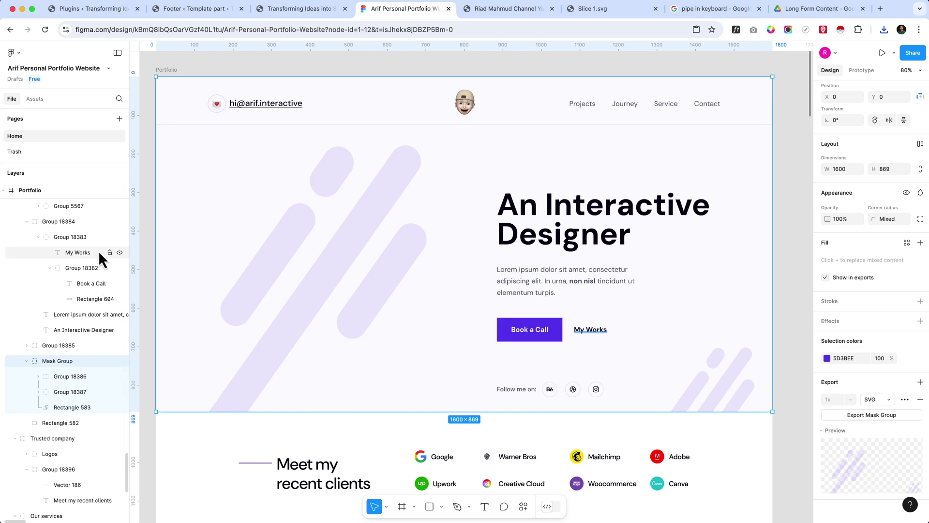
- Undo hiding the hero portrait so it shows over the lilac stripes, then zoom back to the hero
scroll(404, 249, "down", 5)
left_click(397, 243, "super")
key("super+z")
key("super+z")
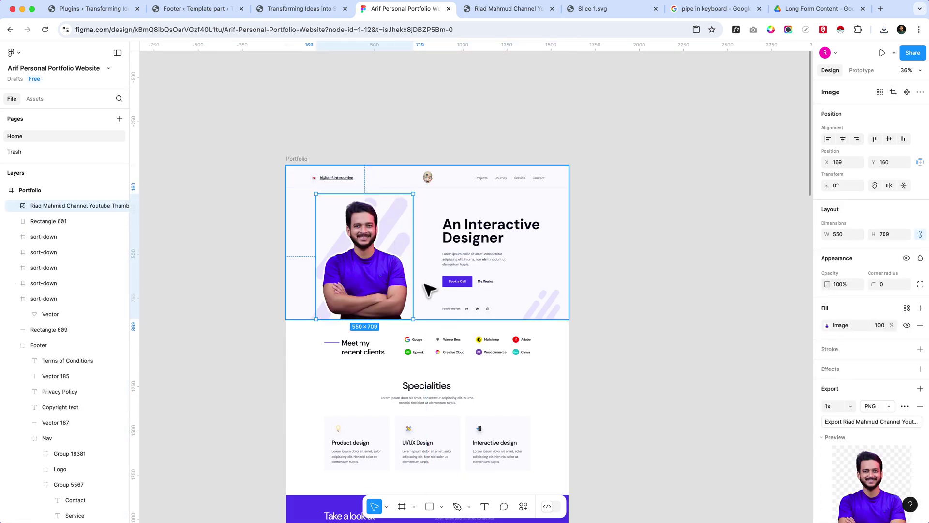
scroll(415, 284, "up", 5, "ctrl")
scroll(345, 226, "down", 3, "ctrl")
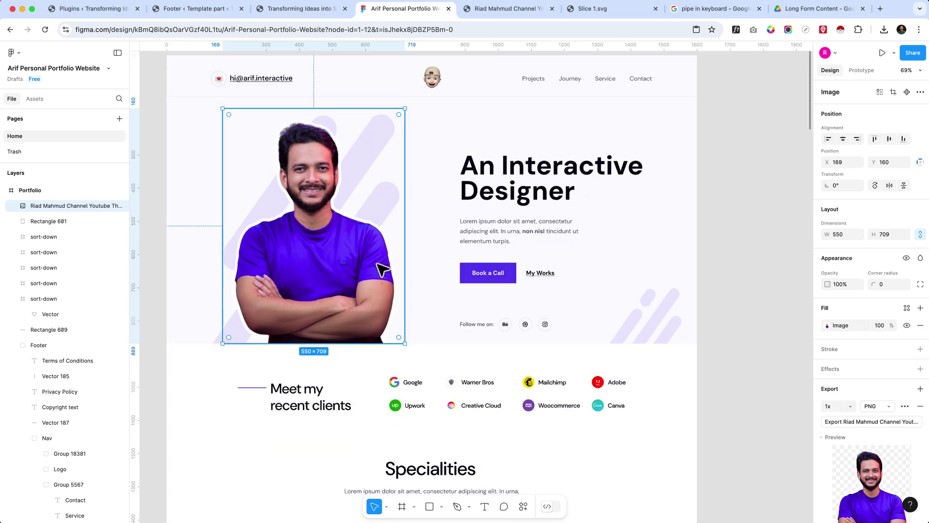
scroll(384, 266, "up", 3, "ctrl")
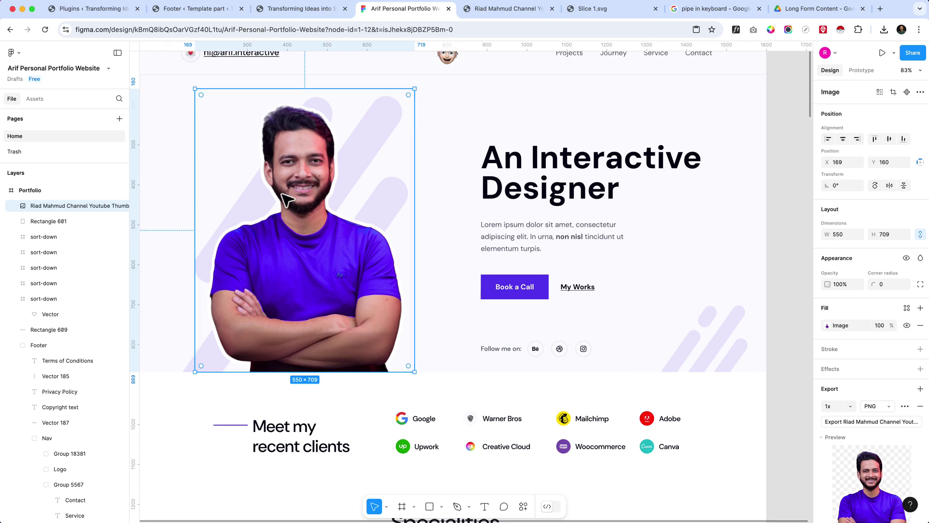
scroll(282, 196, "up", 2)
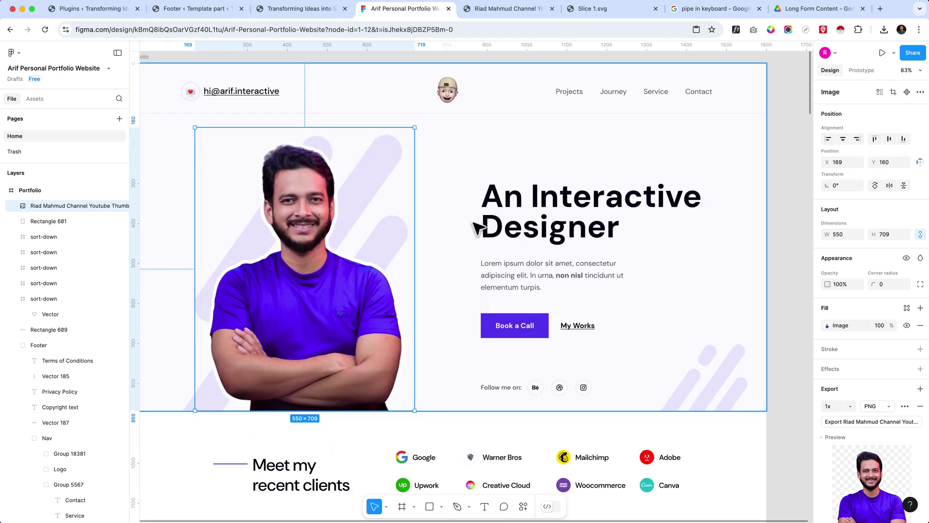
- Switch to the WordPress site editor tab
left_click(294, 14)
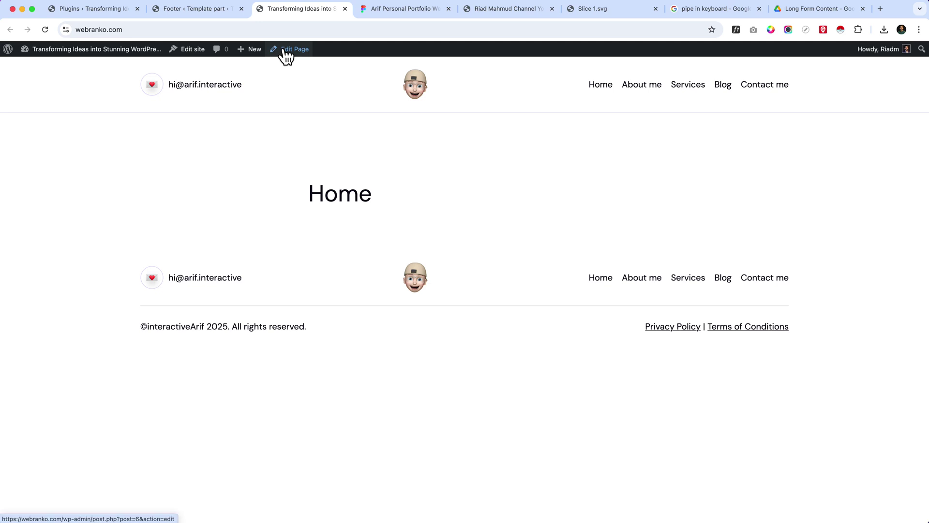
right_click(283, 53)
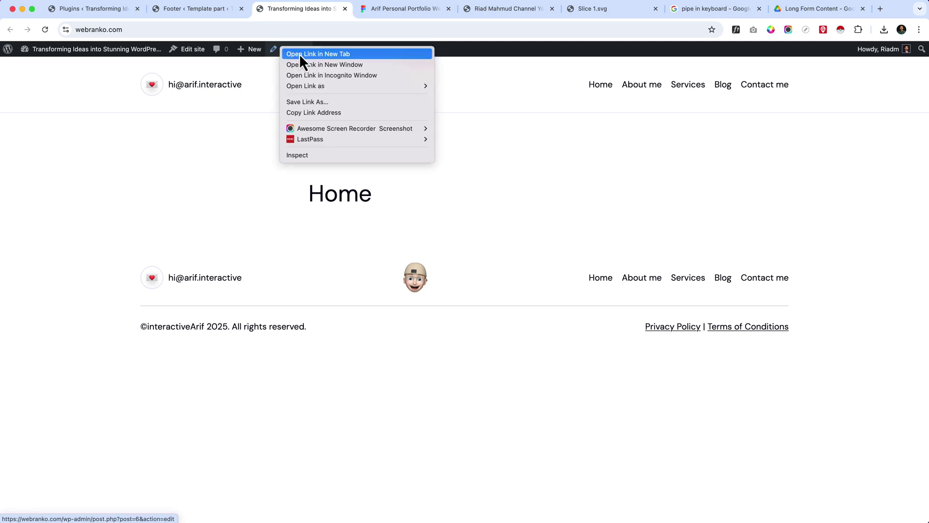
left_click(258, 167)
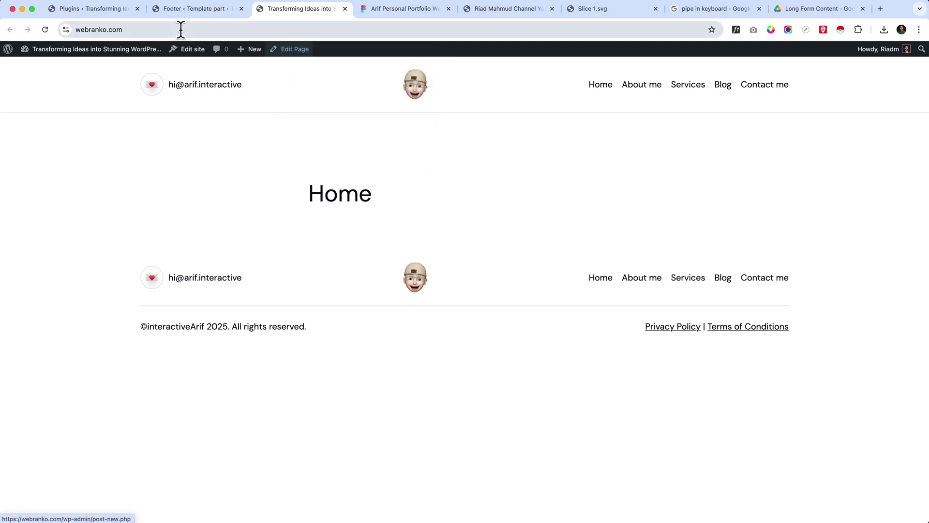
left_click(111, 9)
left_click(166, 11)
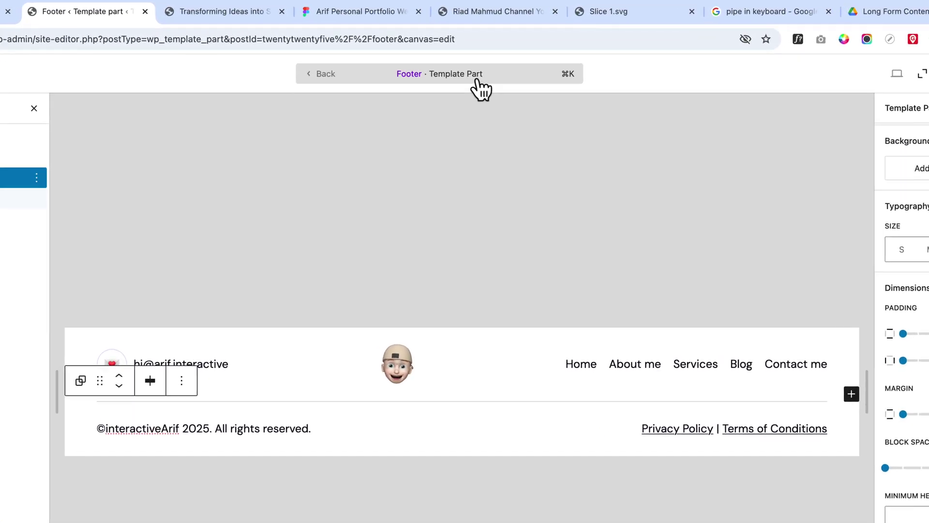
- Search 'home' in the command palette and open the Home page
left_click(477, 82)
type("hea")
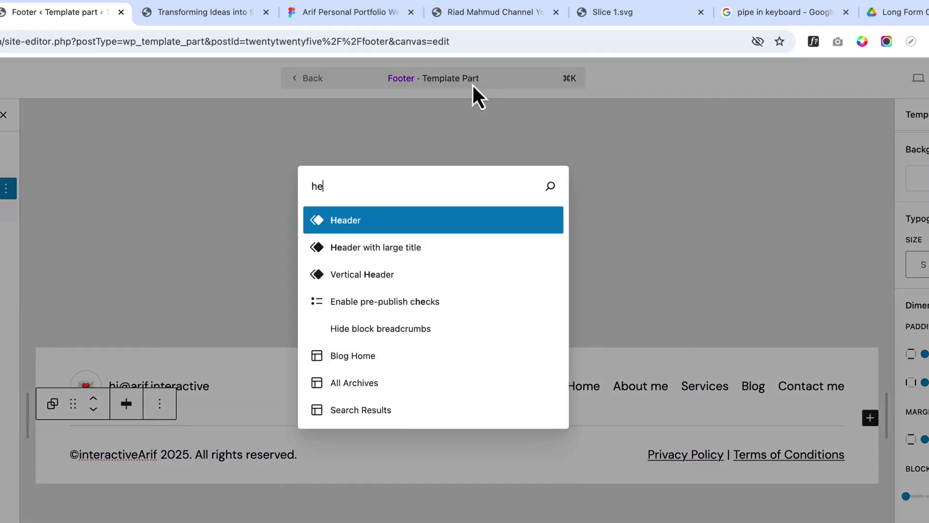
key("BackSpace")
key("BackSpace")
type("ome")
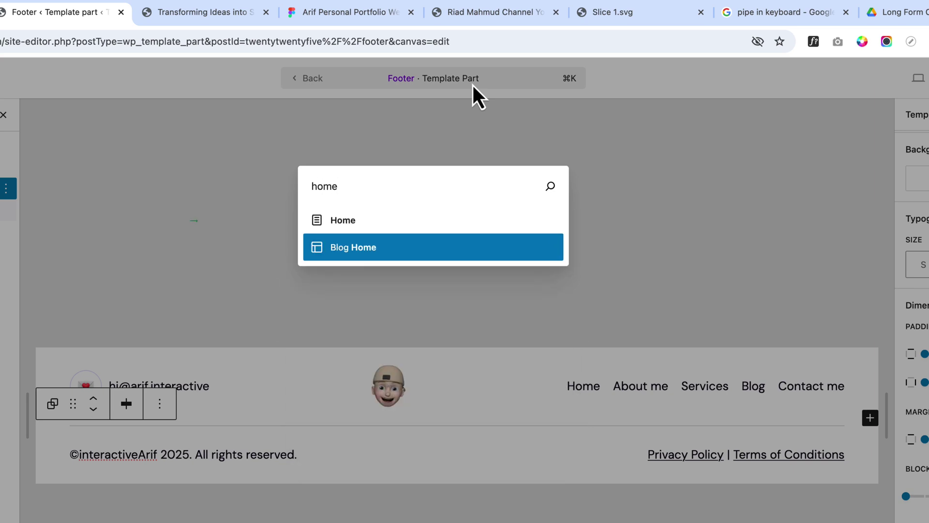
key("Up")
key("Down")
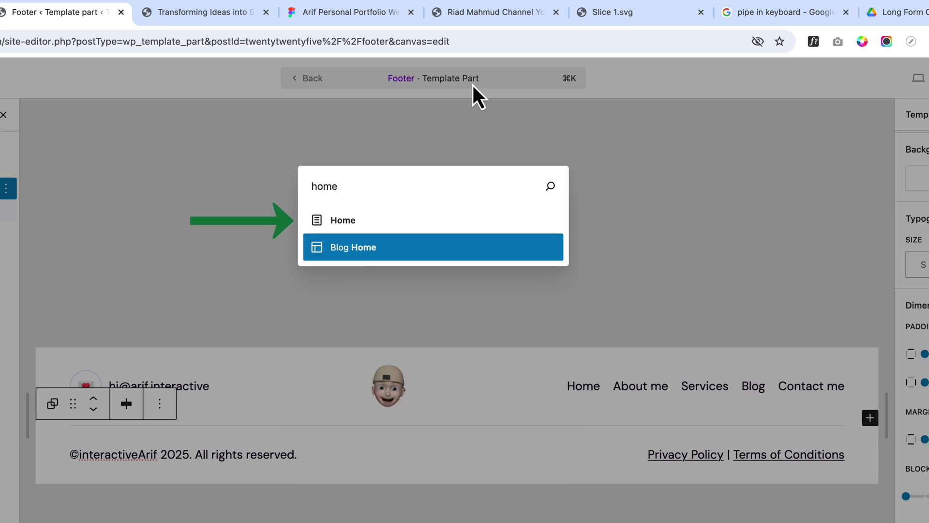
key("Up")
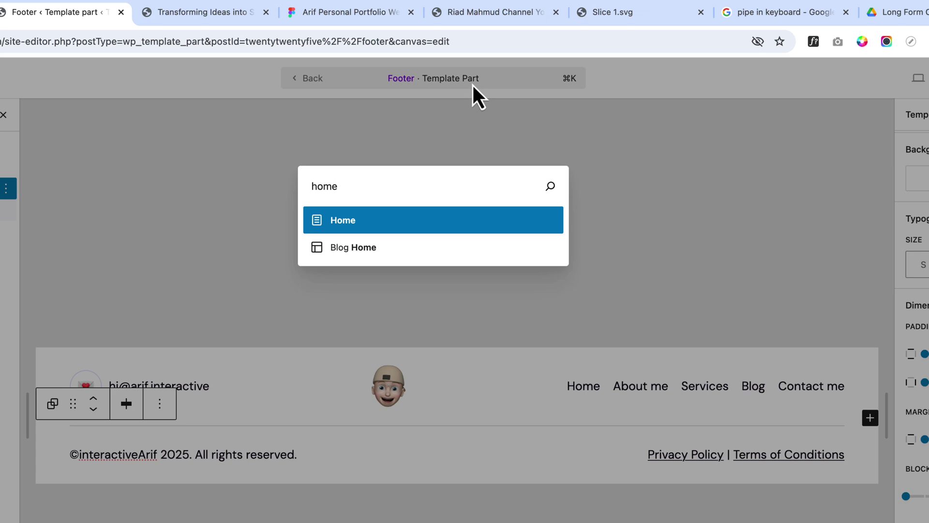
key("Return")
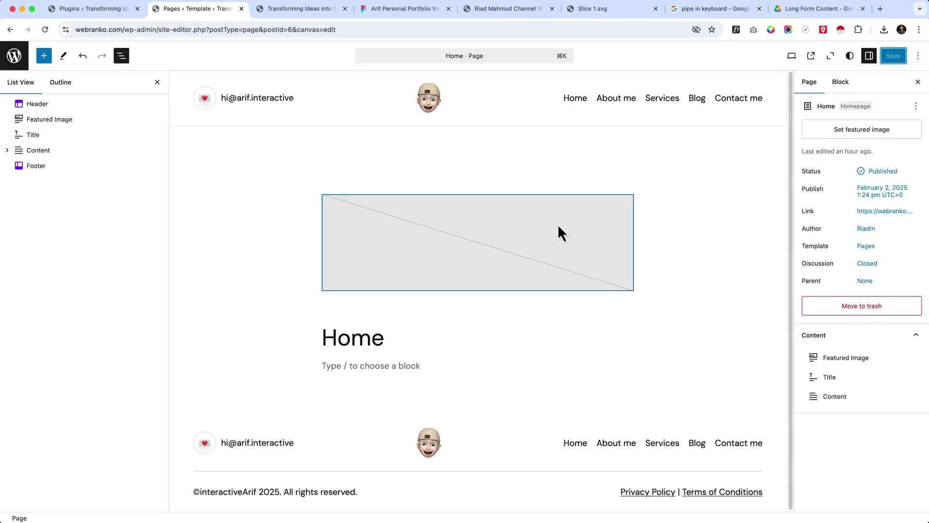
- Check the empty Paragraph inside the Home page's Content block, then switch to the live-site tab
left_click(371, 364)
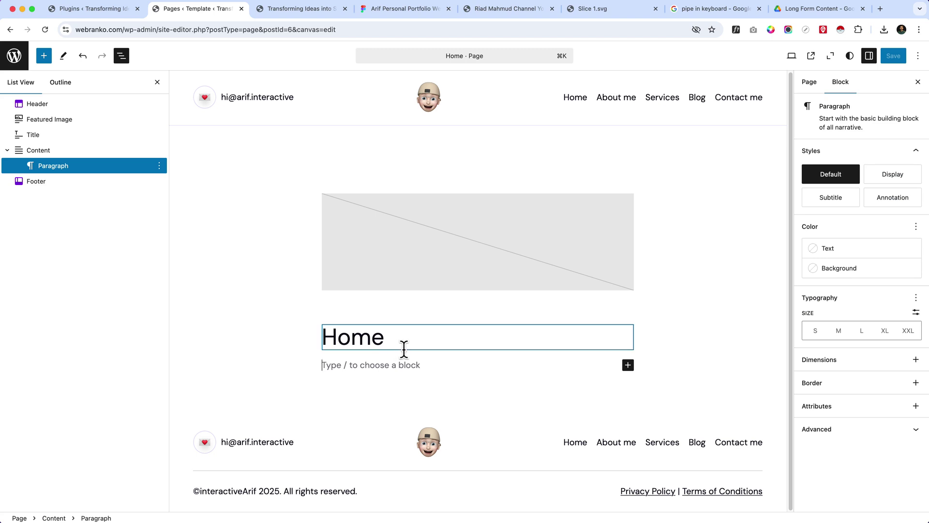
left_click(35, 150)
left_click(70, 166)
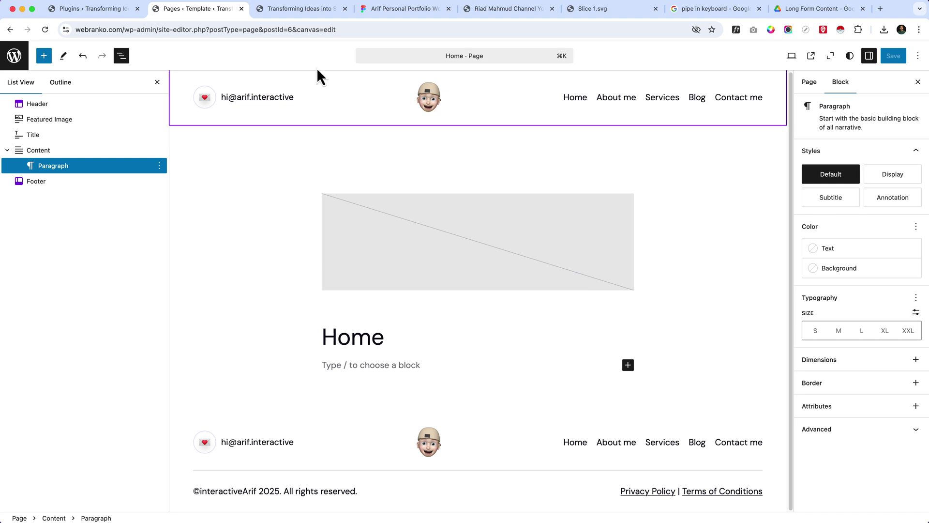
left_click(302, 9)
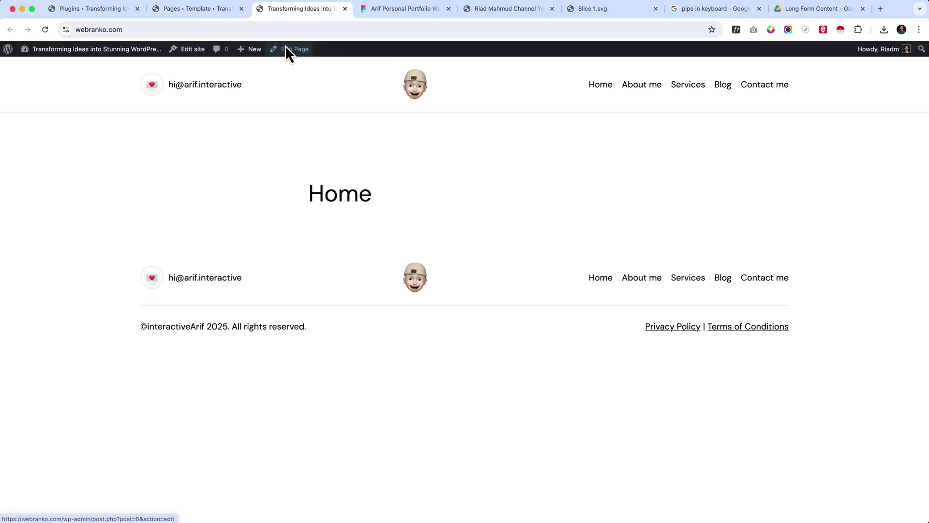
- Open Edit Page in a new tab, skip the pattern chooser, and close the site editor tab
right_click(292, 50)
left_click(297, 53)
left_click_drag(385, 8, 310, 11)
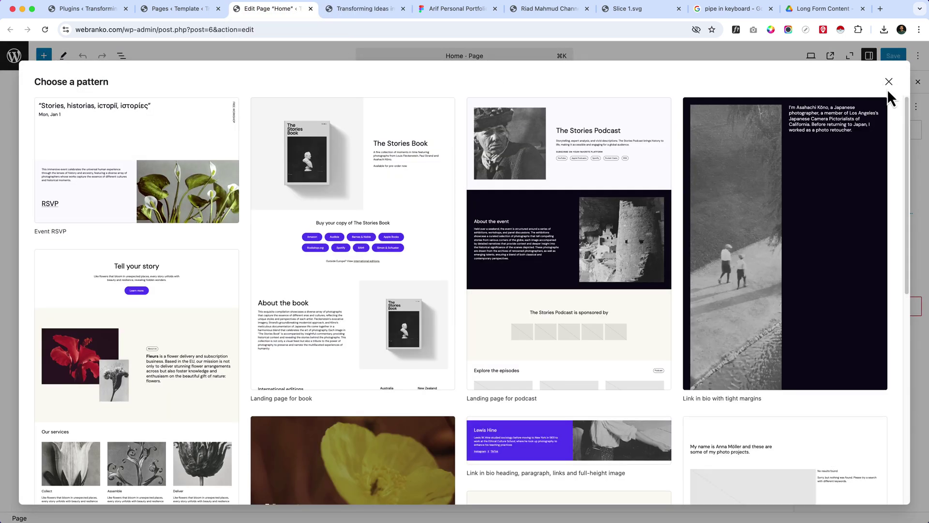
left_click(889, 82)
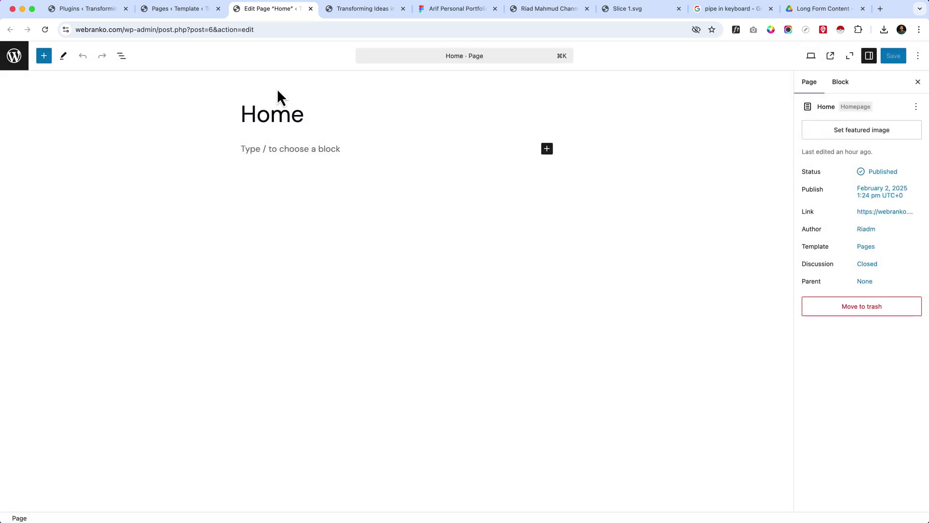
left_click(174, 8)
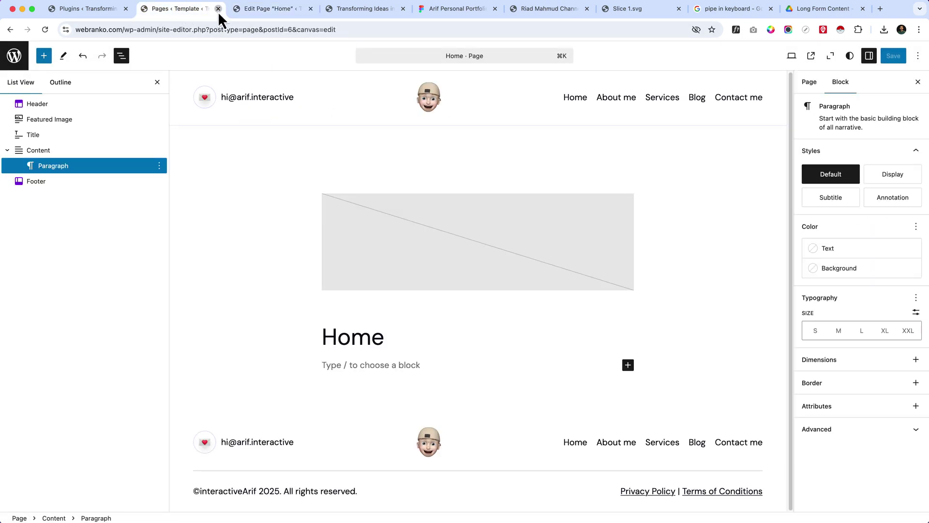
left_click(218, 9)
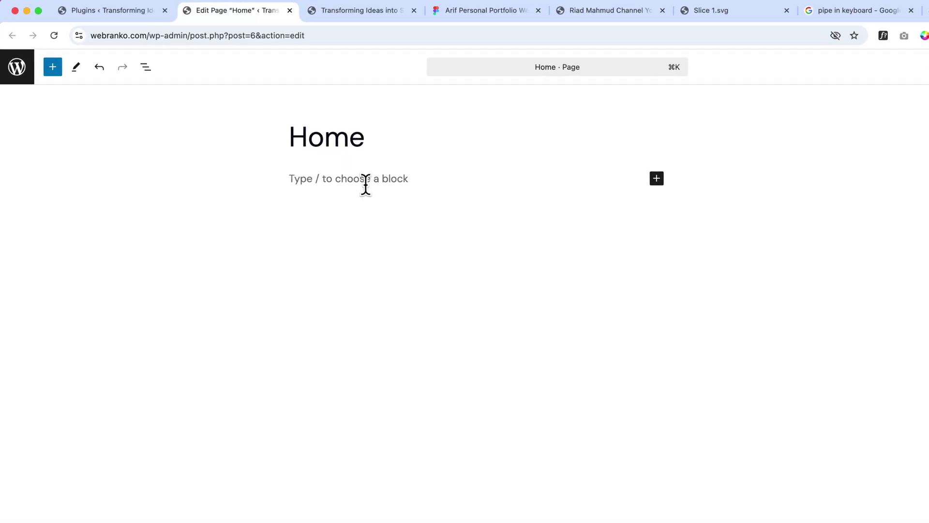
- Insert a Cover block via /cover with the Accent 2 lavender background, aligned full width
type("/cov")
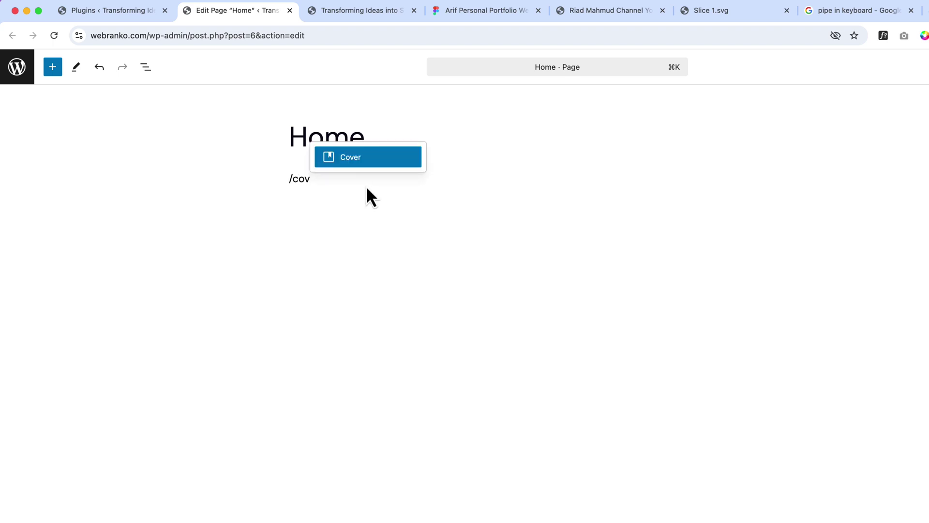
key("Return")
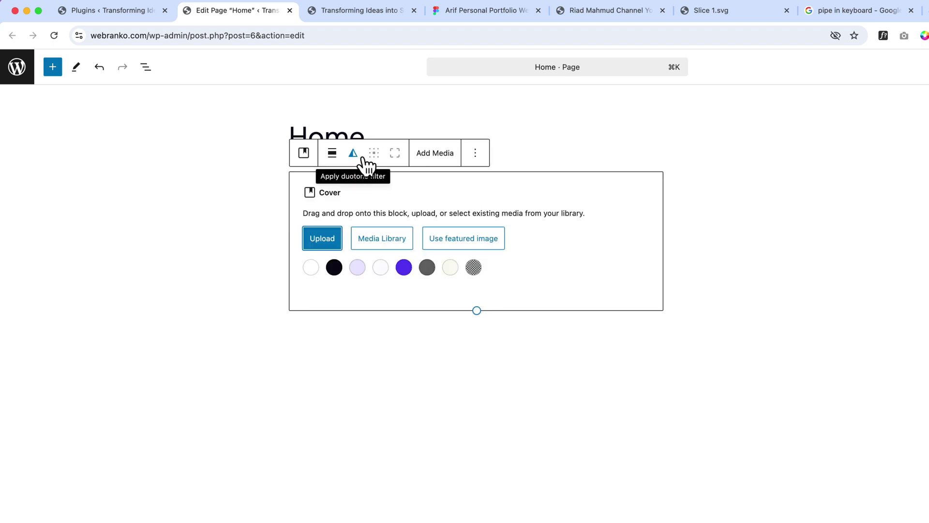
left_click(387, 266)
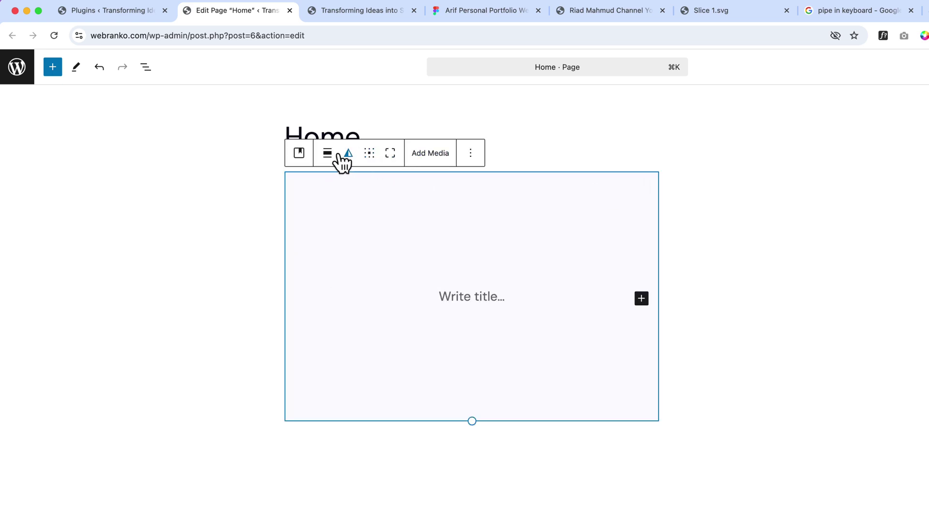
left_click(327, 155)
left_click(370, 238)
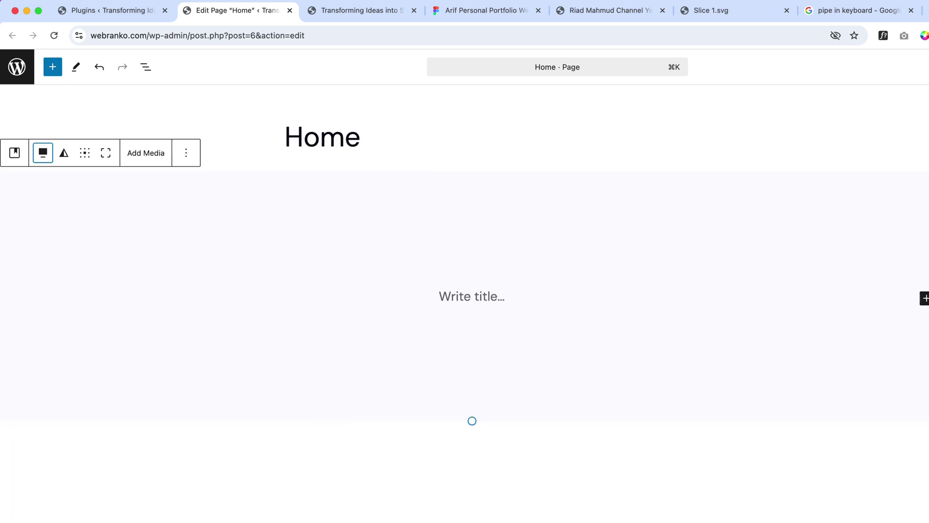
- Upload hero-bg-image.svg to the Media Library, give it alt text 'hero-image', and set it as the Cover background
left_click(148, 155)
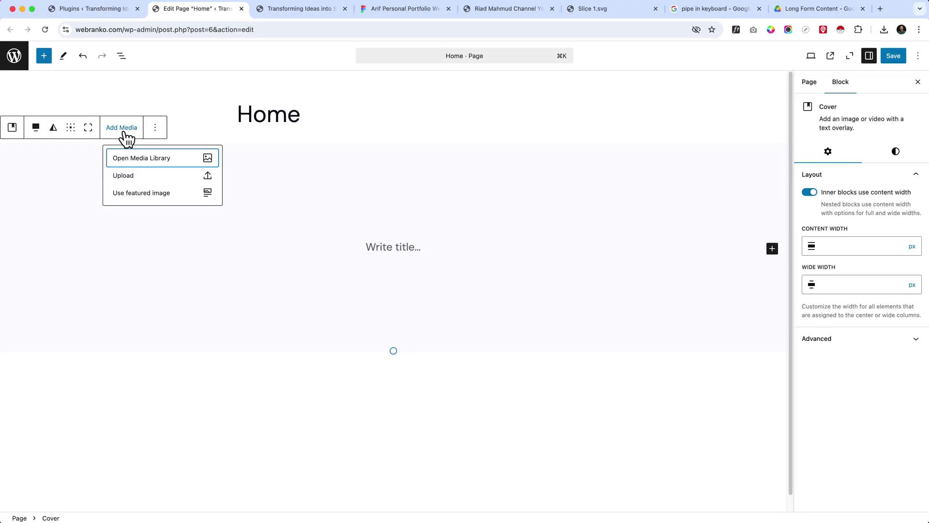
left_click(147, 162)
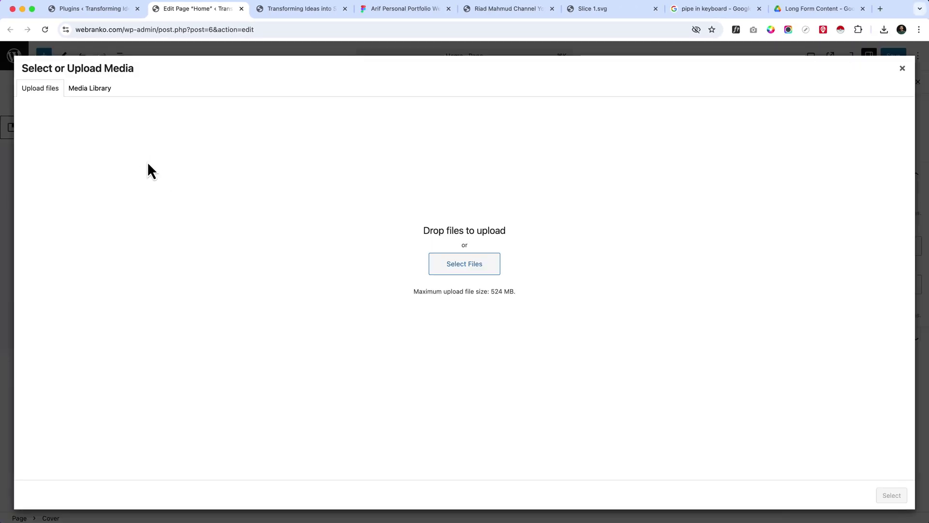
left_click(884, 29)
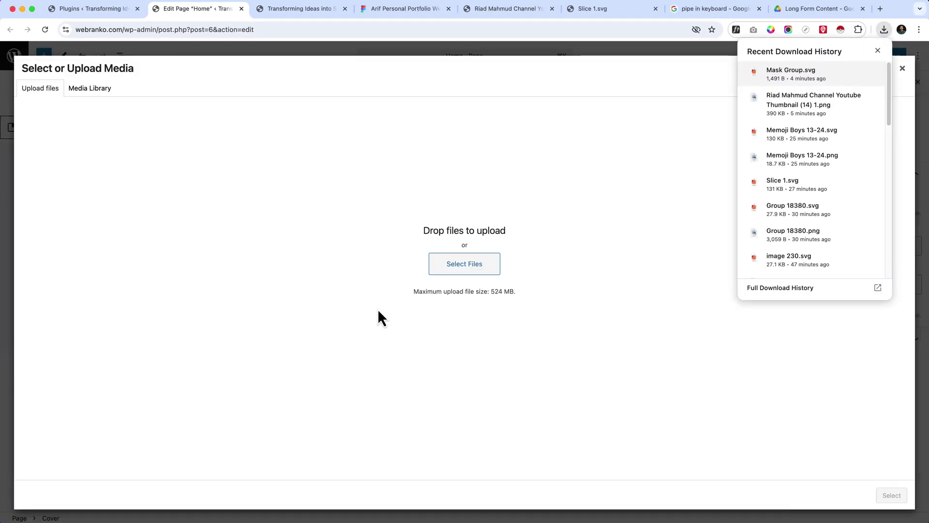
left_click(207, 518)
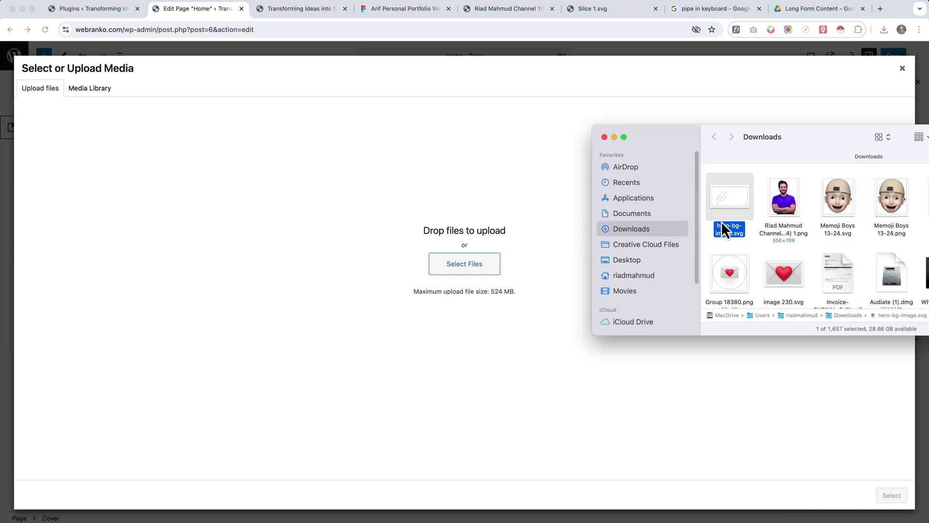
left_click_drag(741, 239, 580, 237)
left_click_drag(359, 242, 362, 244)
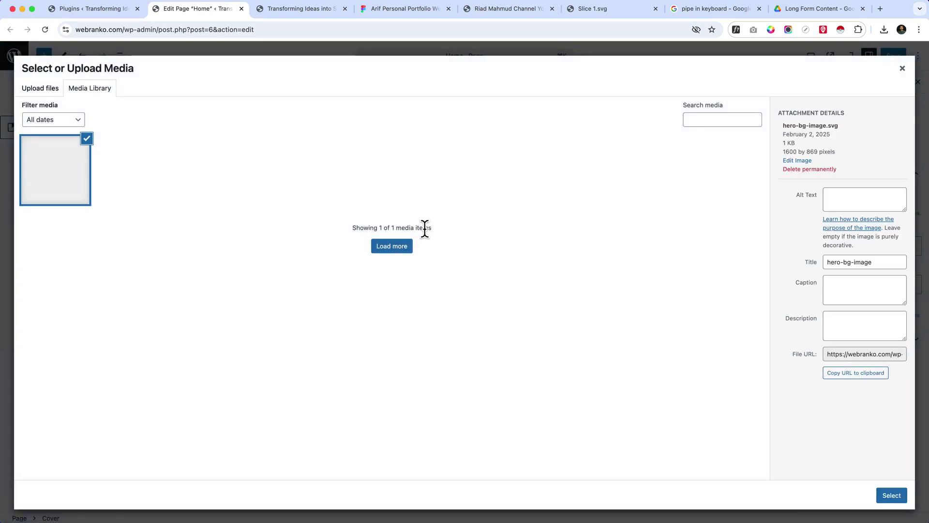
left_click(860, 202)
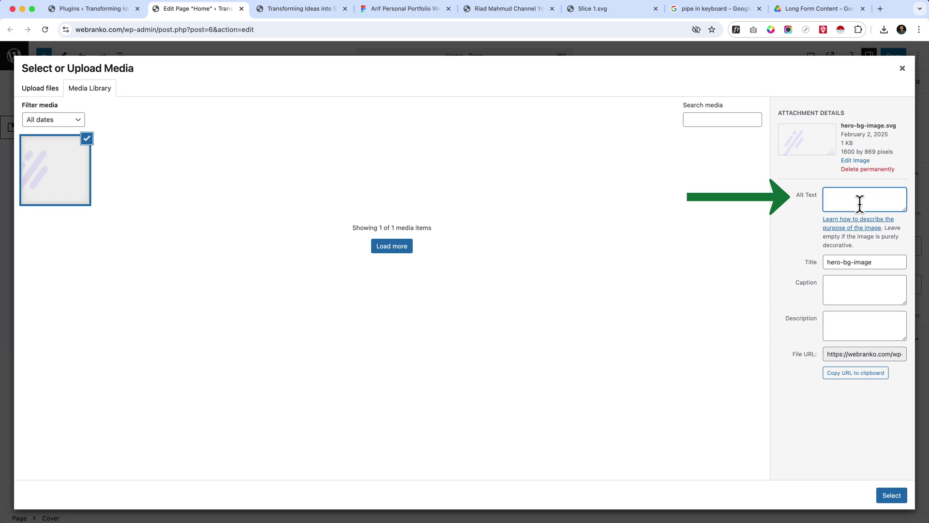
type("herp")
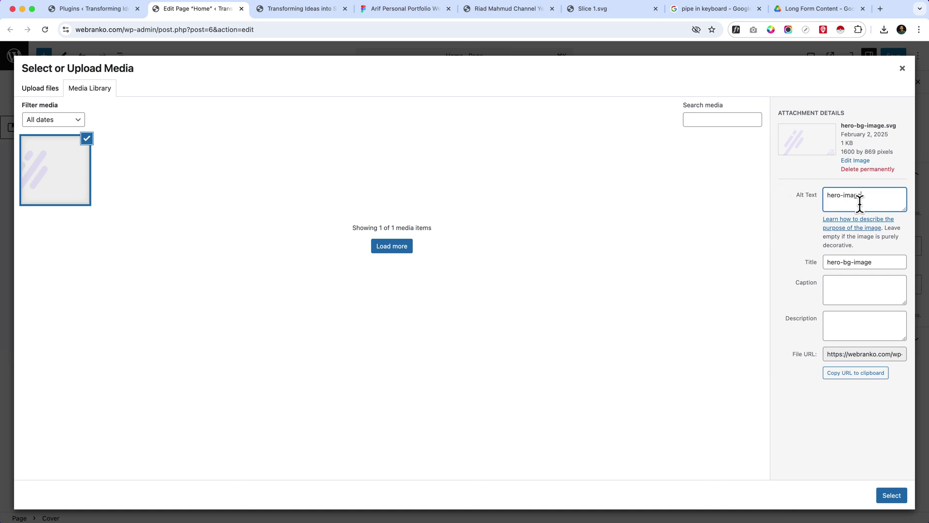
type("-image")
left_click(901, 497)
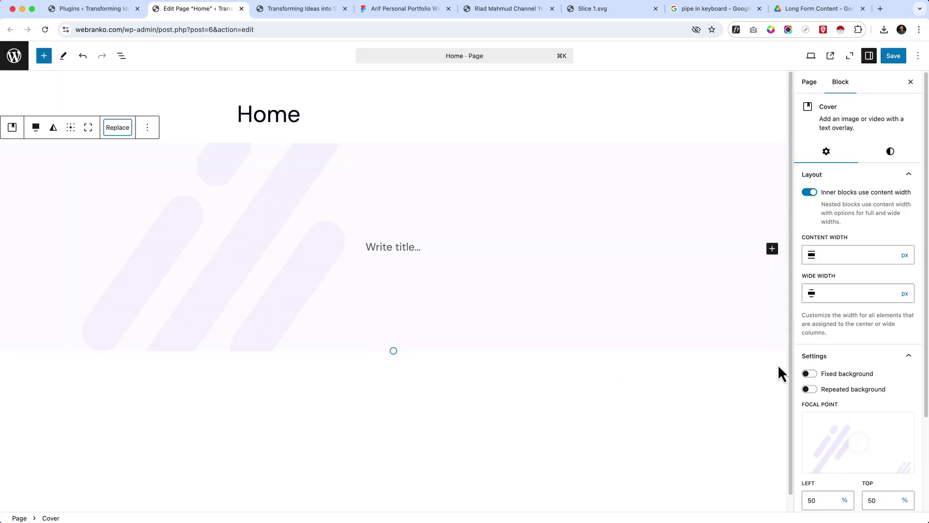
- Drag the Cover block's bottom edge down to make it much taller
scroll(881, 373, "down", 2)
scroll(881, 372, "down", 3)
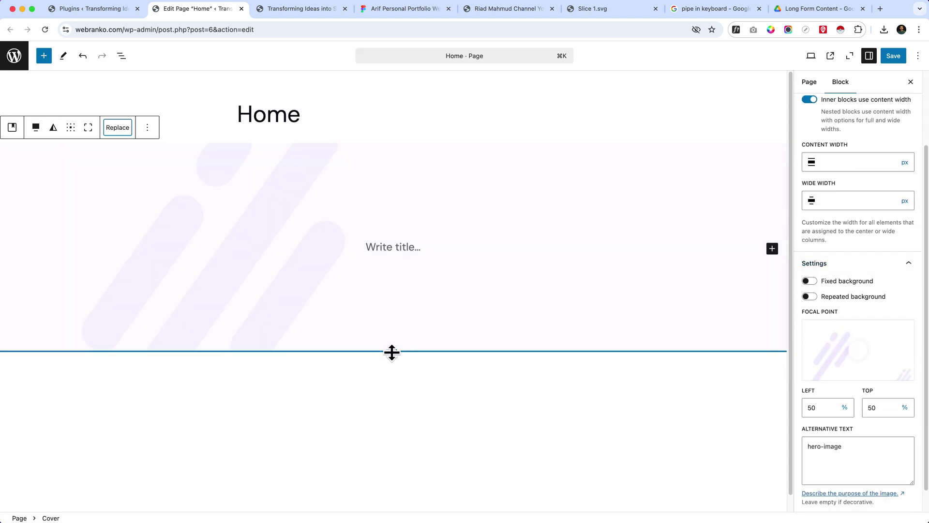
left_click_drag(392, 353, 400, 498)
scroll(416, 179, "down", 2)
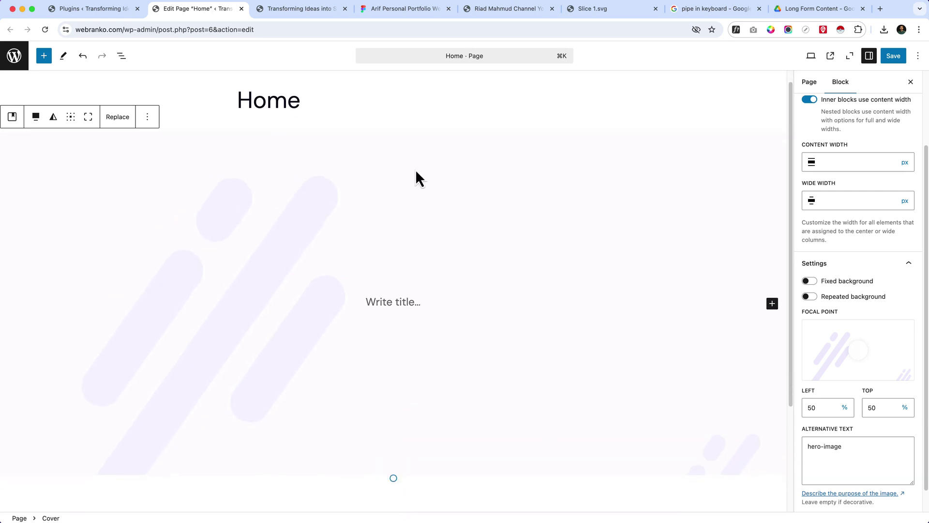
scroll(406, 319, "down", 3)
left_click_drag(387, 387, 393, 412)
scroll(568, 203, "up", 3)
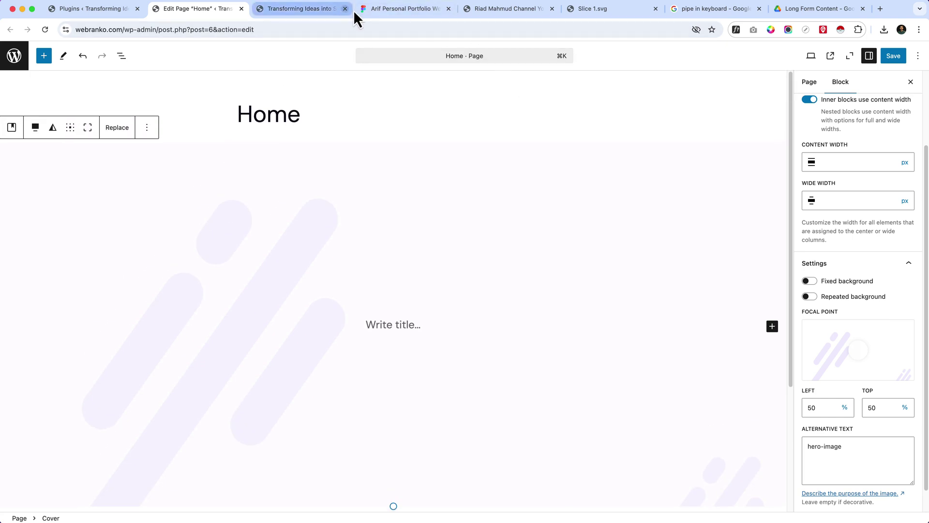
left_click(403, 9)
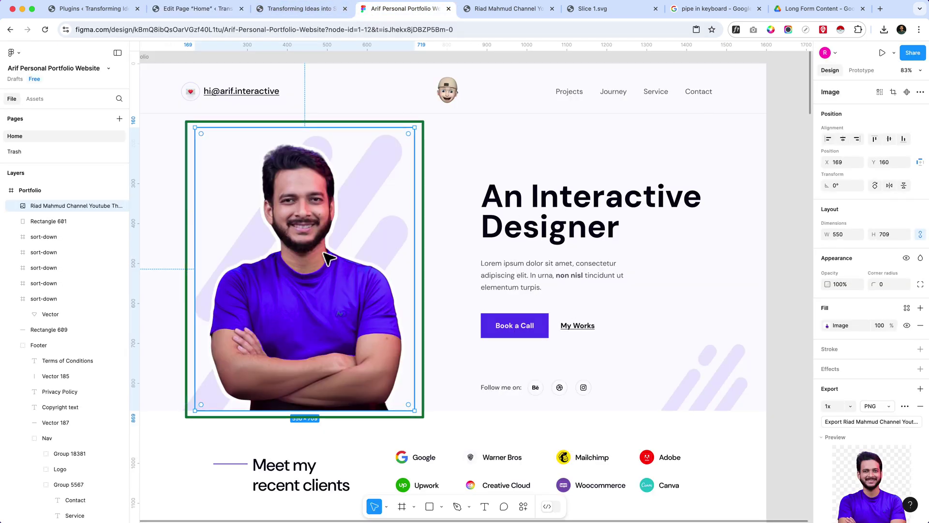
- Read the Typography values of the An Interactive Designer heading and the Lorem ipsum paragraph in Figma
double_click(521, 197)
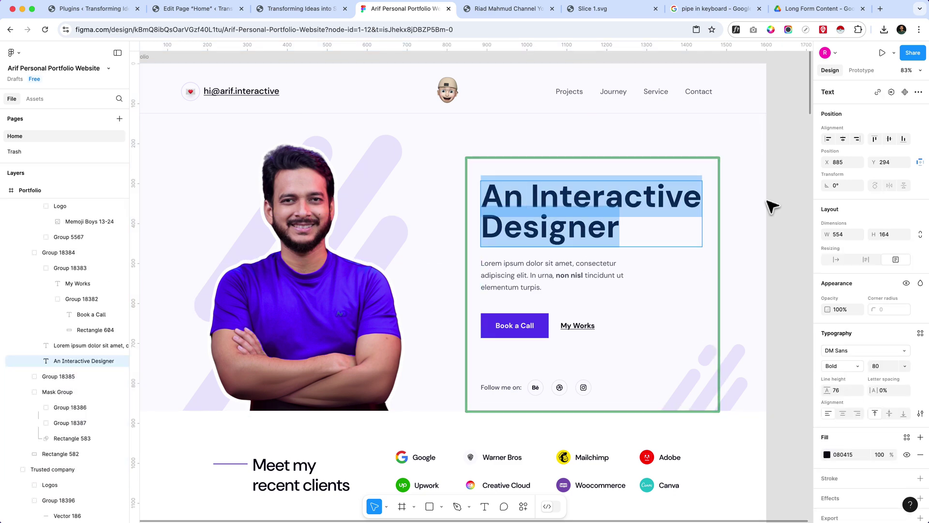
key("Escape")
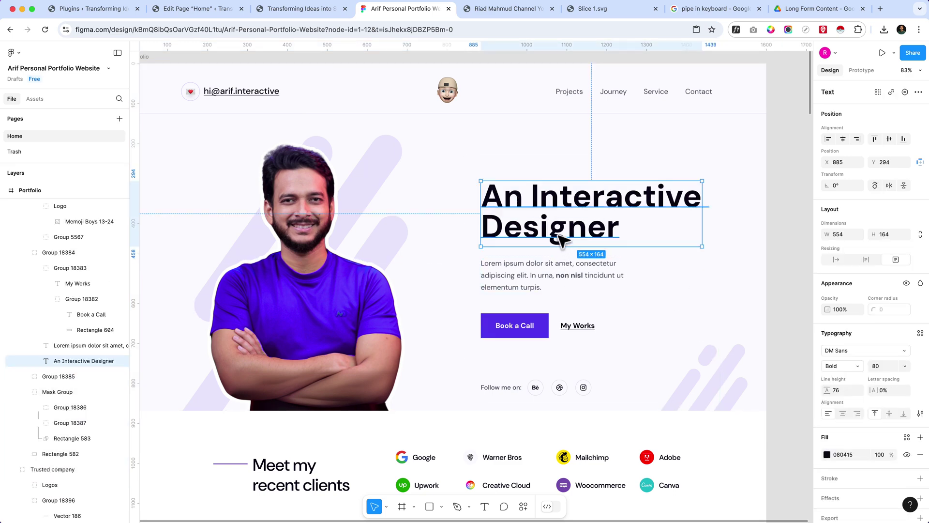
double_click(560, 238)
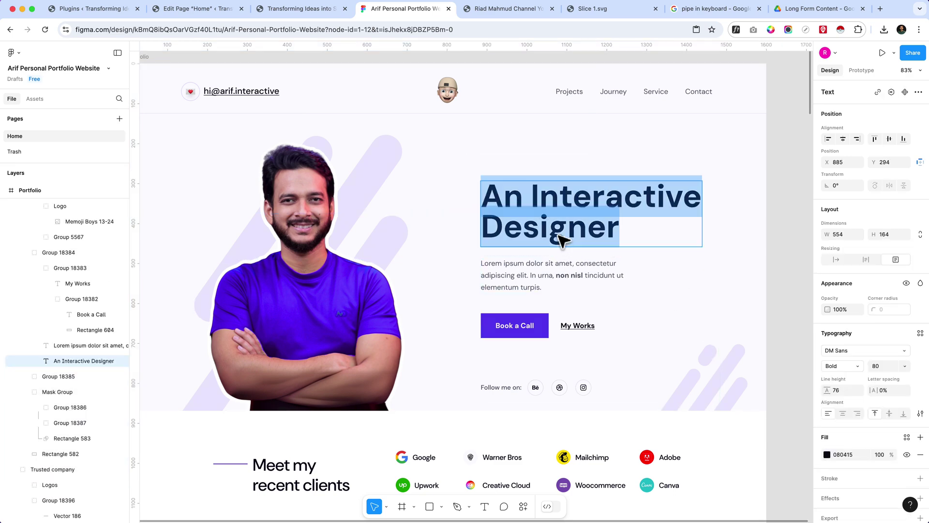
left_click(623, 276)
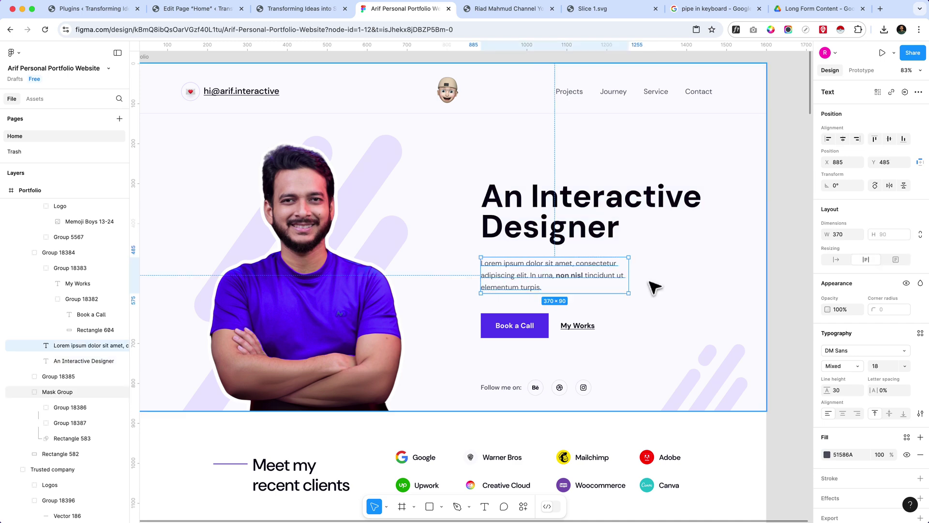
scroll(654, 288, "down", 3)
left_click(552, 145)
double_click(552, 145)
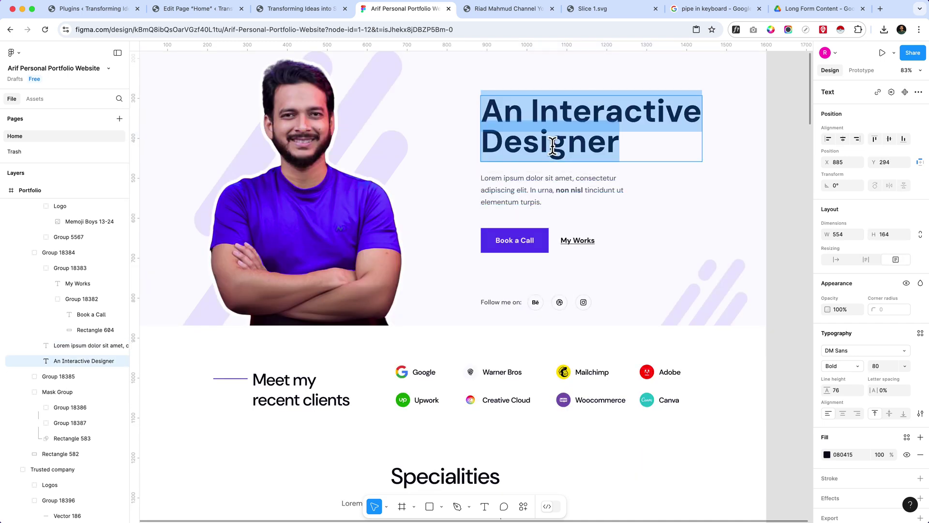
scroll(553, 145, "up", 3)
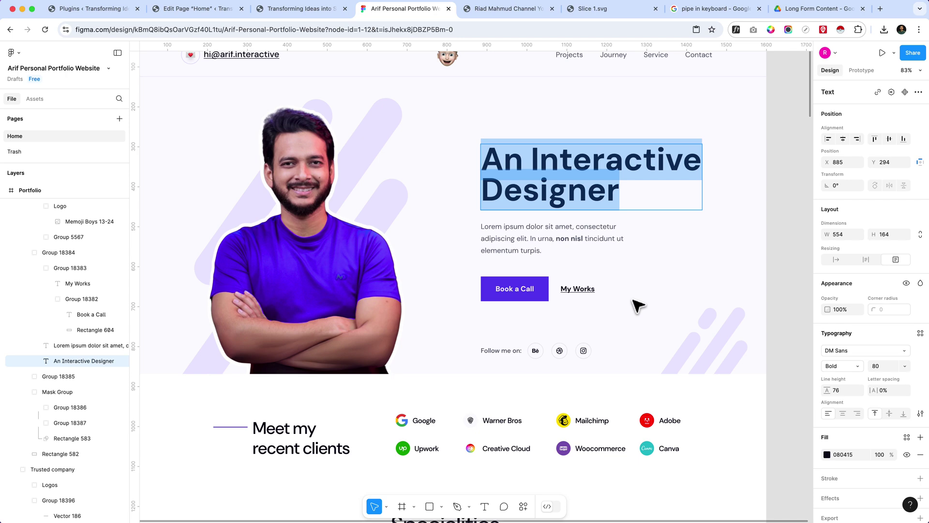
- Check the Specialities heading's type settings, then return to the WordPress editor
scroll(508, 334, "down", 5)
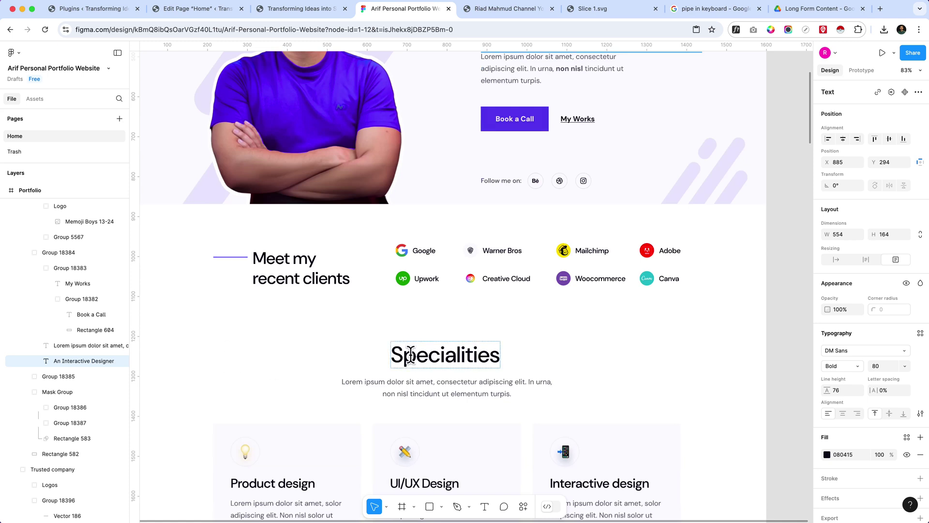
left_click(410, 354)
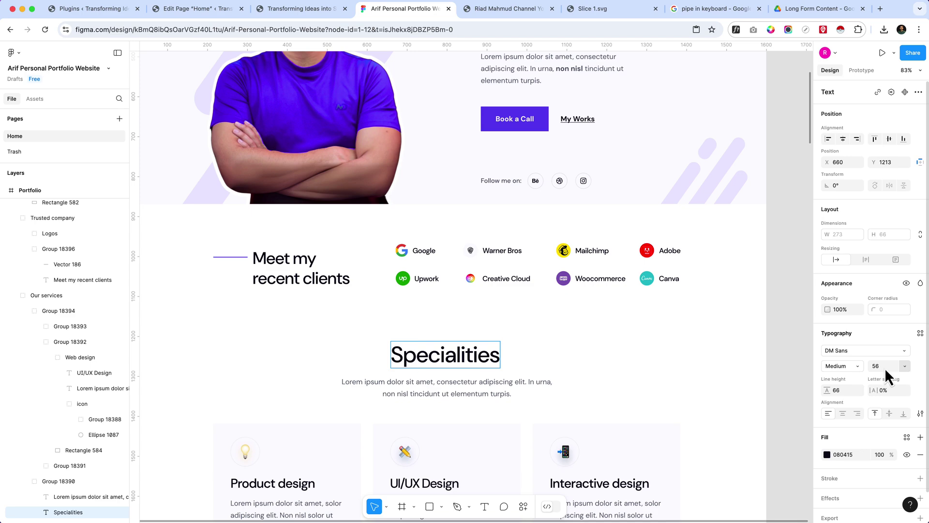
scroll(301, 332, "up", 3)
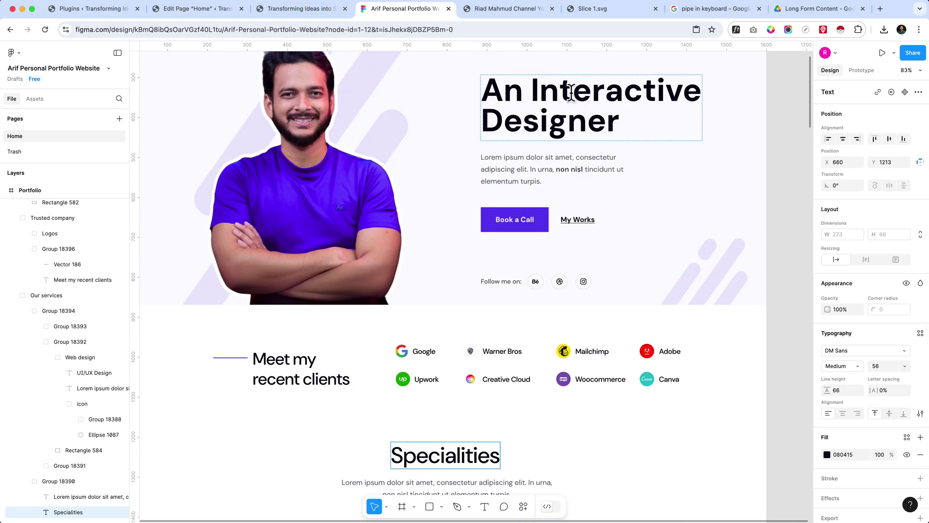
scroll(571, 93, "up", 1)
left_click(553, 158)
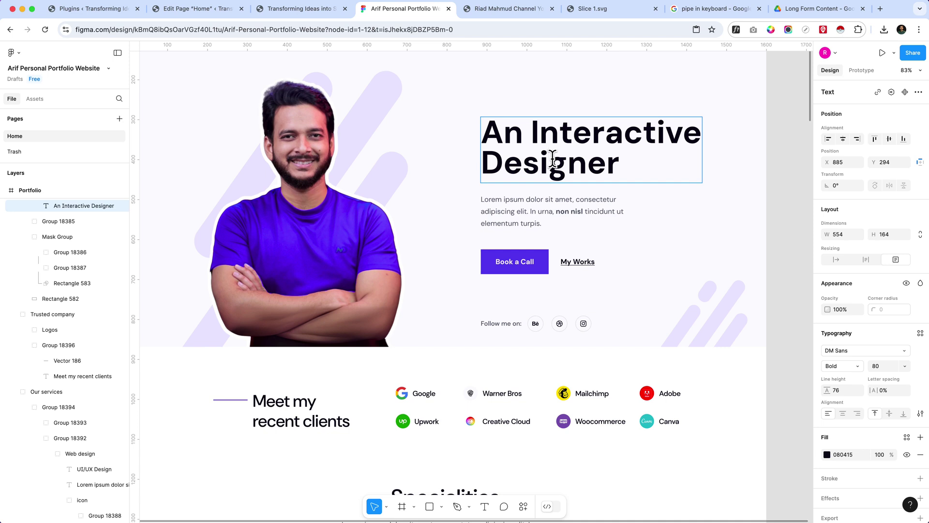
left_click(204, 12)
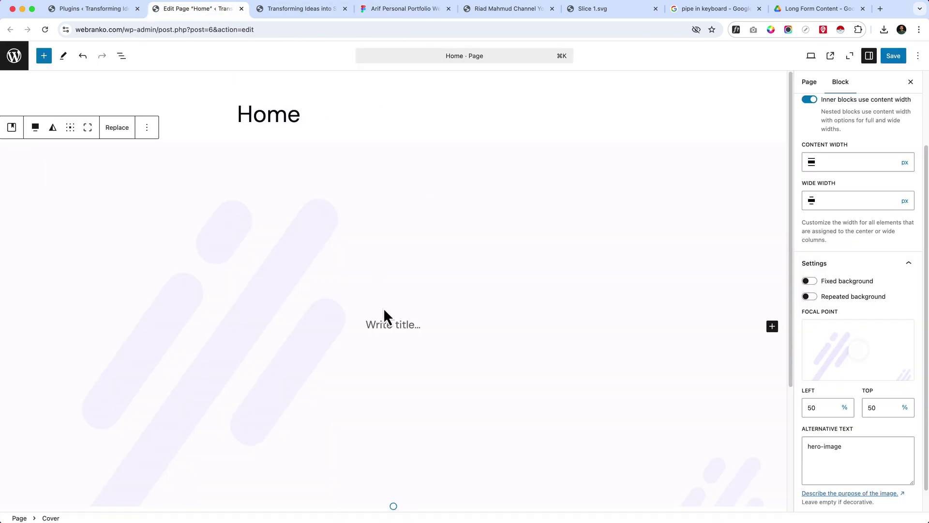
- Insert a 50/50 two-column Columns block into the cover using /col
left_click(399, 323)
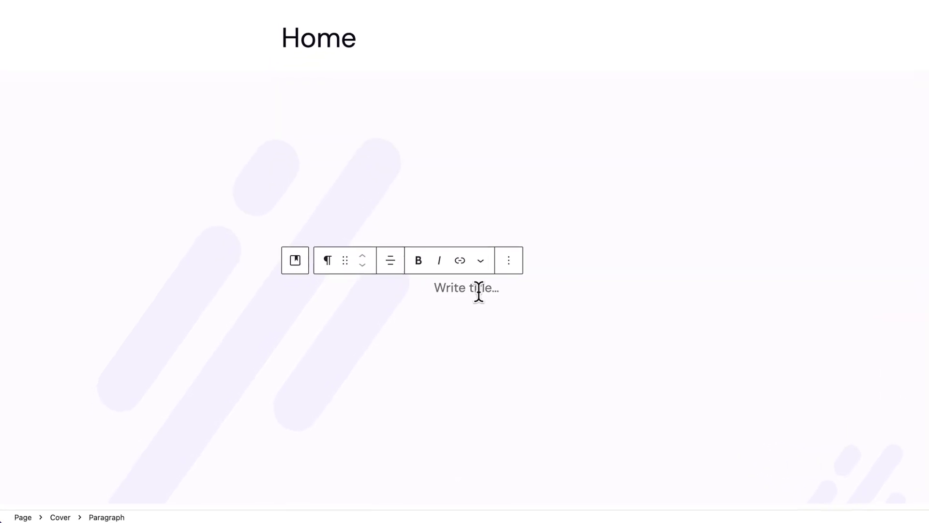
type("/col")
key("Return")
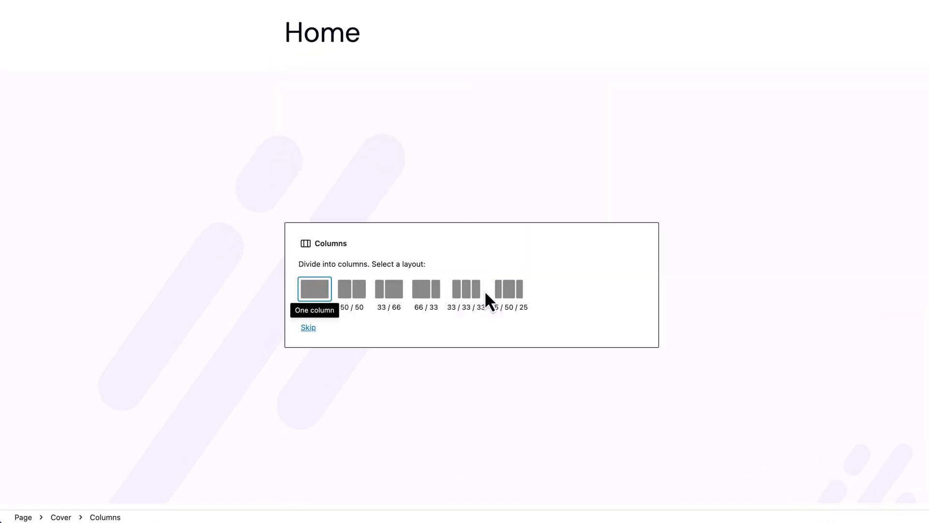
key("Tab")
key("Return")
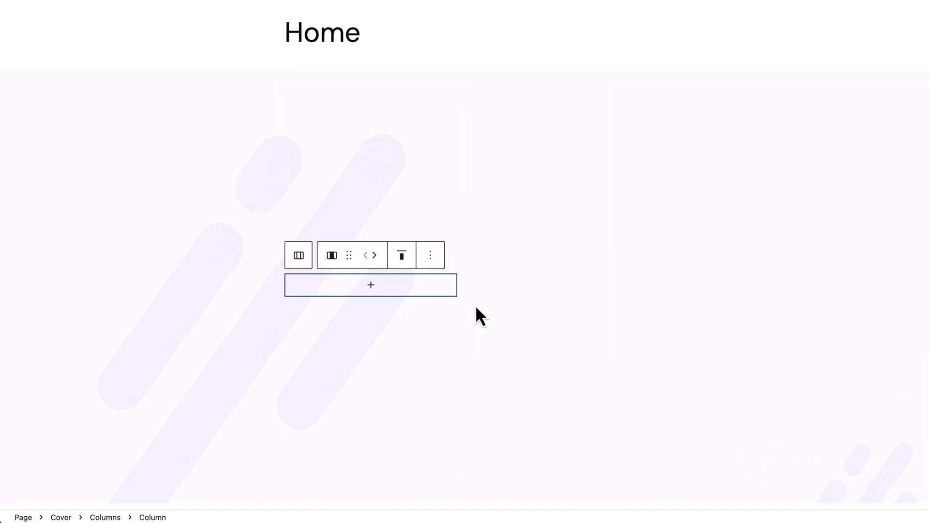
- Set the Columns block's alignment to Full width
left_click(300, 254)
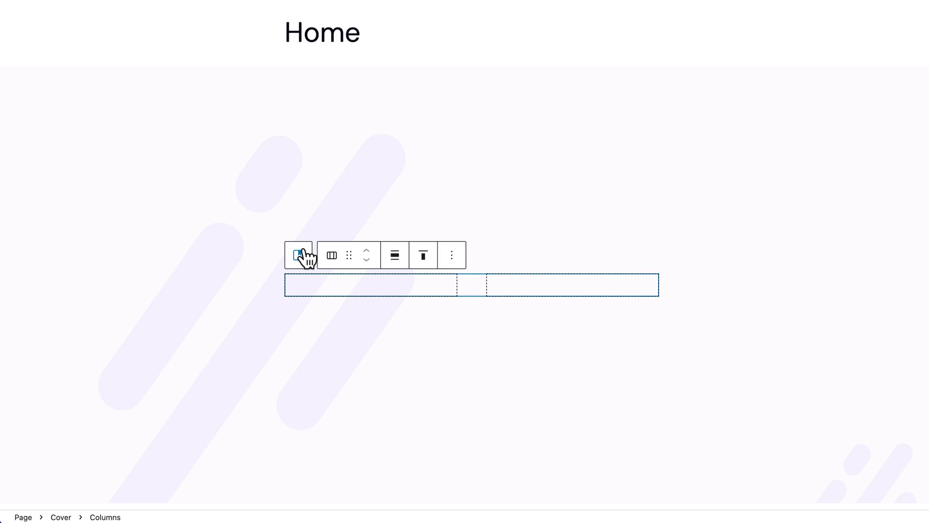
left_click(406, 258)
left_click(432, 336)
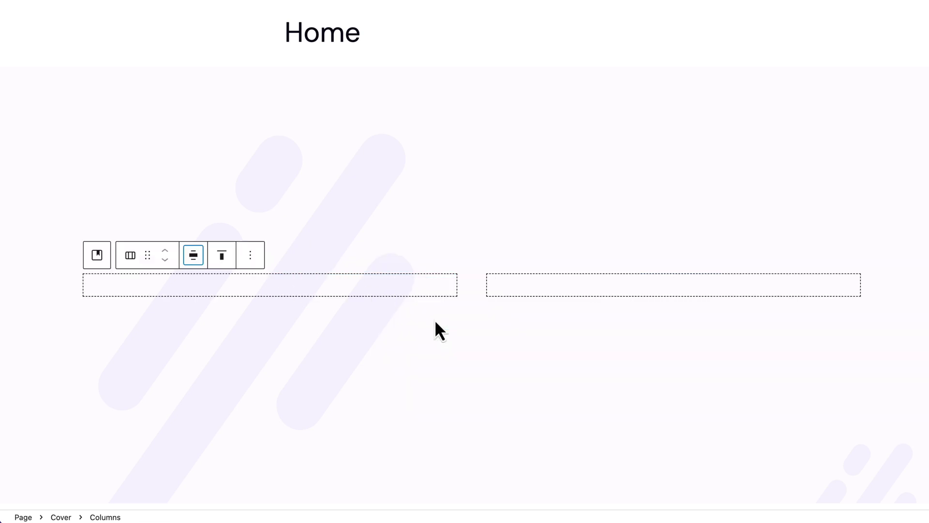
left_click(326, 292)
left_click(283, 294)
- Add an Image block to the first column holding the uploaded portrait PNG, alt text naming the person
left_click(233, 419)
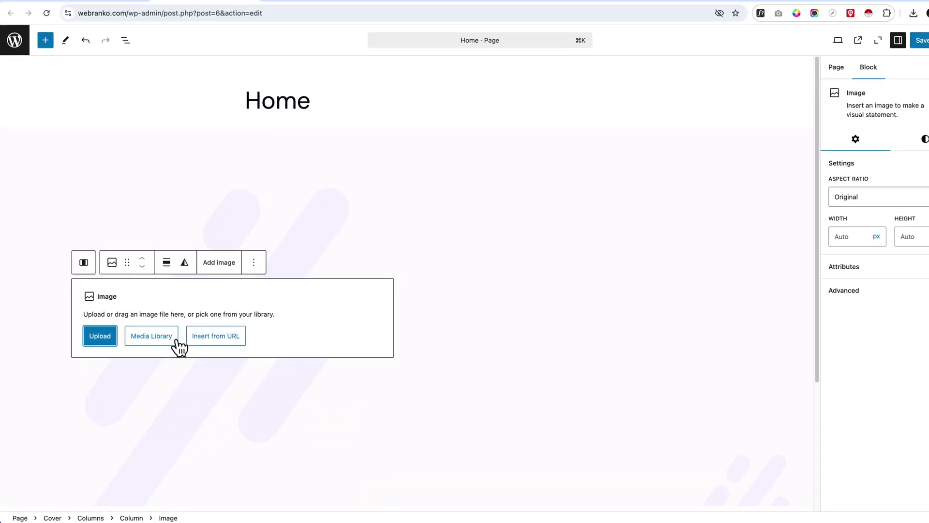
left_click(176, 339)
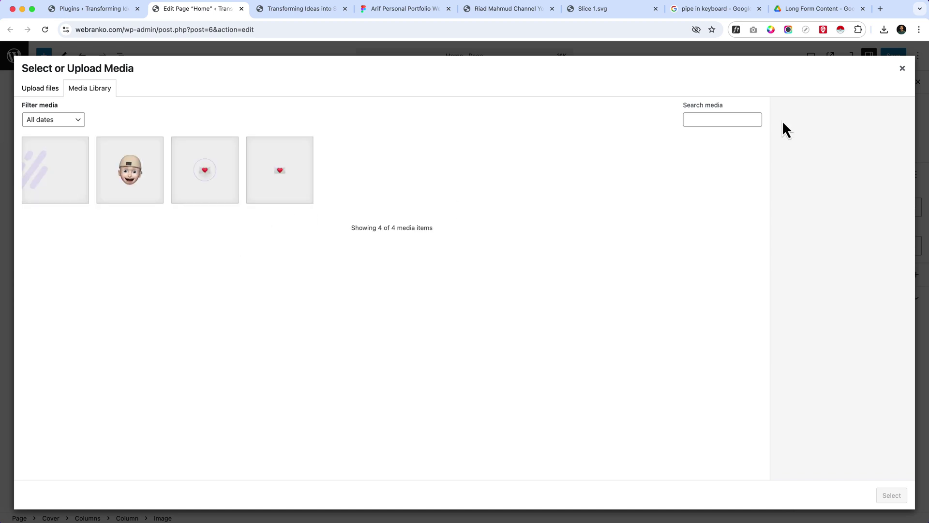
key("super+Tab")
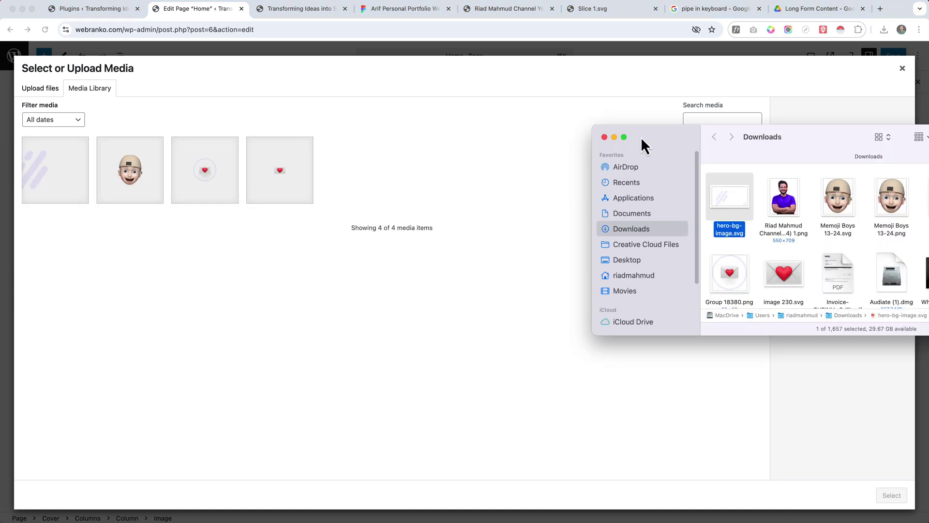
left_click_drag(782, 225, 477, 238)
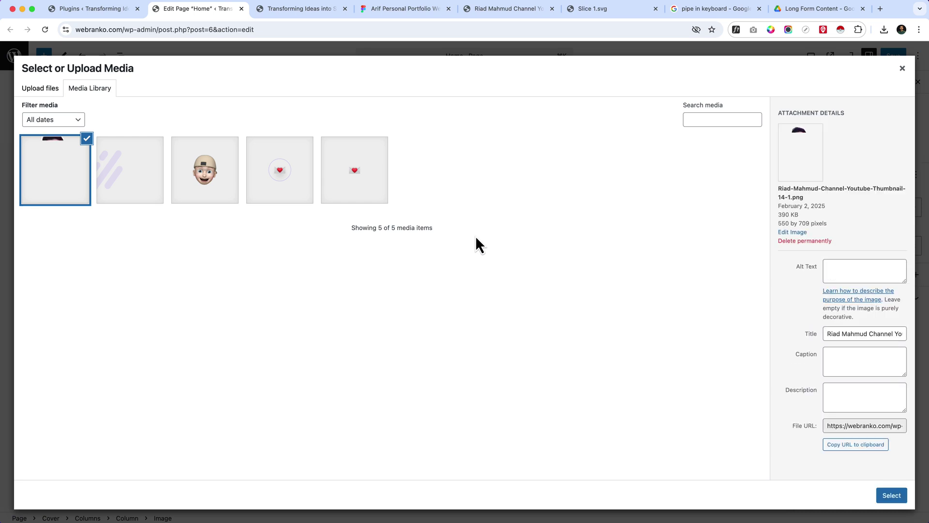
left_click(860, 273)
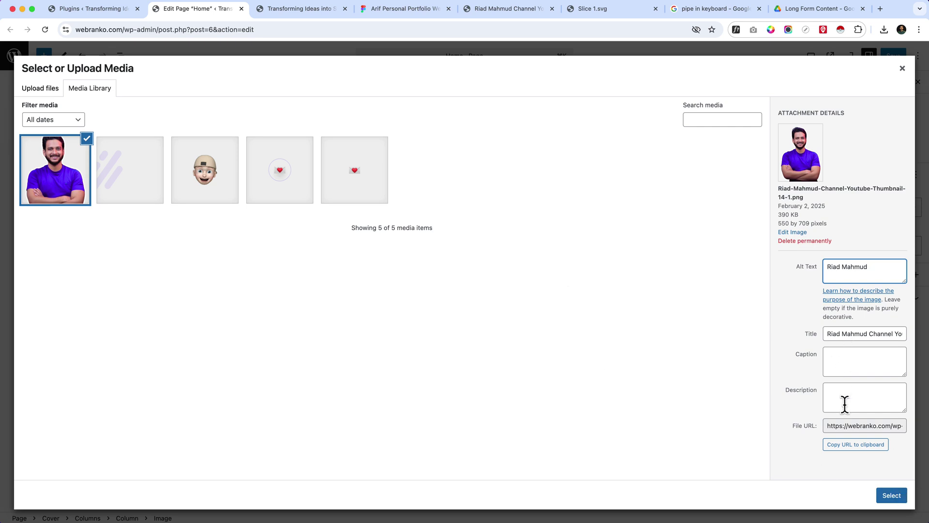
left_click(893, 496)
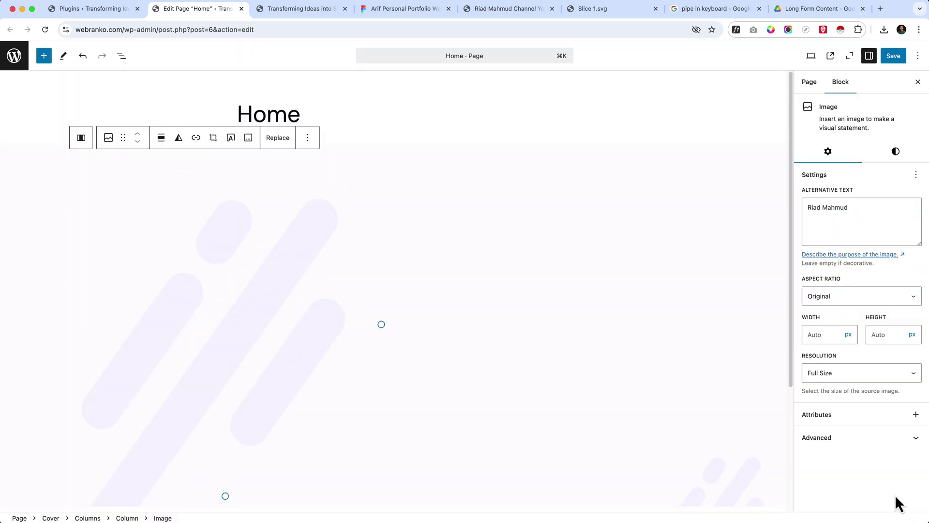
- Set the Cover block's content position to bottom center
scroll(461, 298, "down", 3)
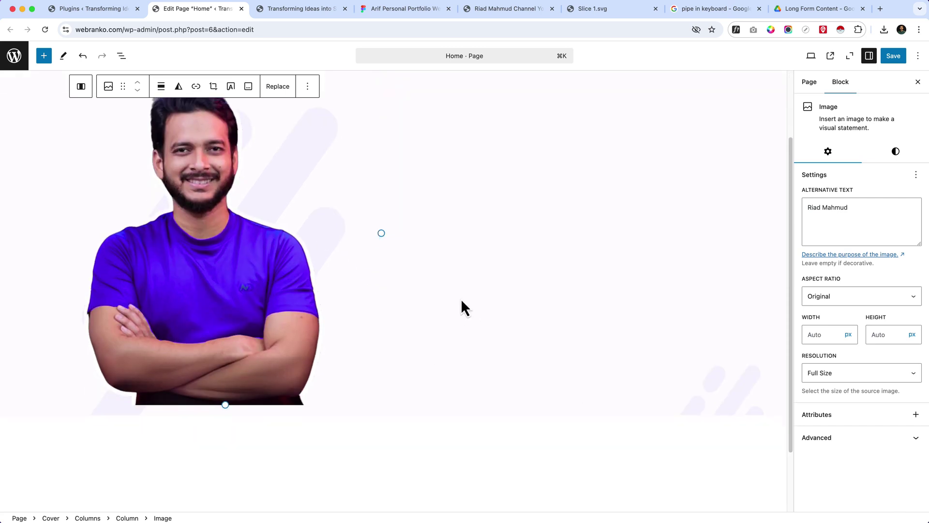
scroll(446, 301, "up", 3)
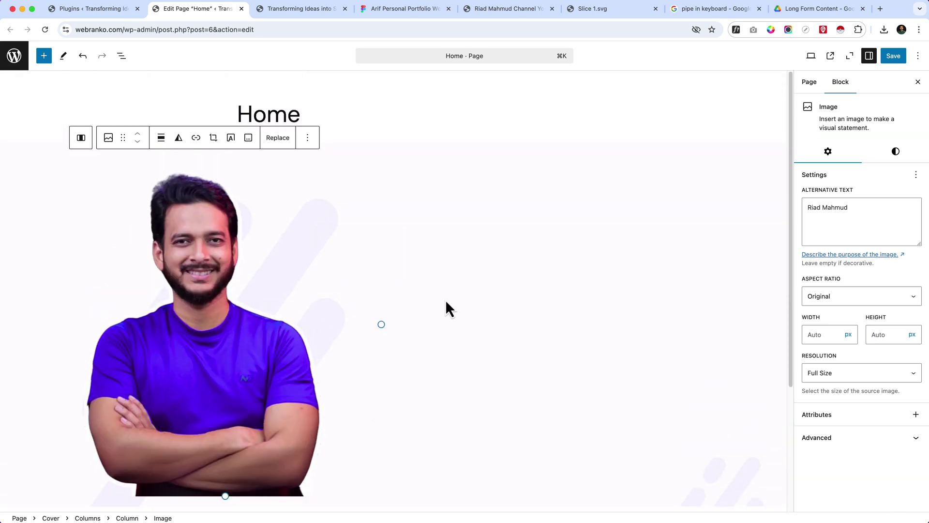
scroll(290, 440, "down", 4)
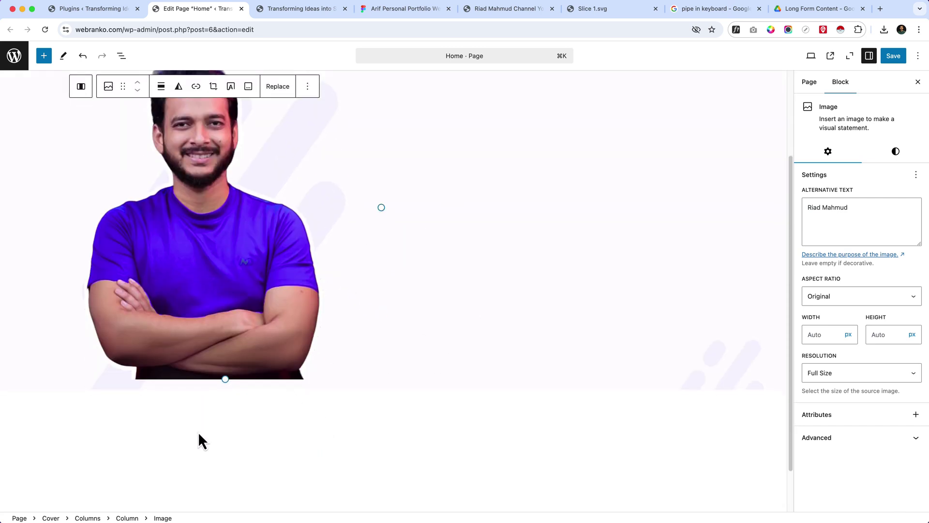
left_click(186, 387)
scroll(129, 219, "up", 4)
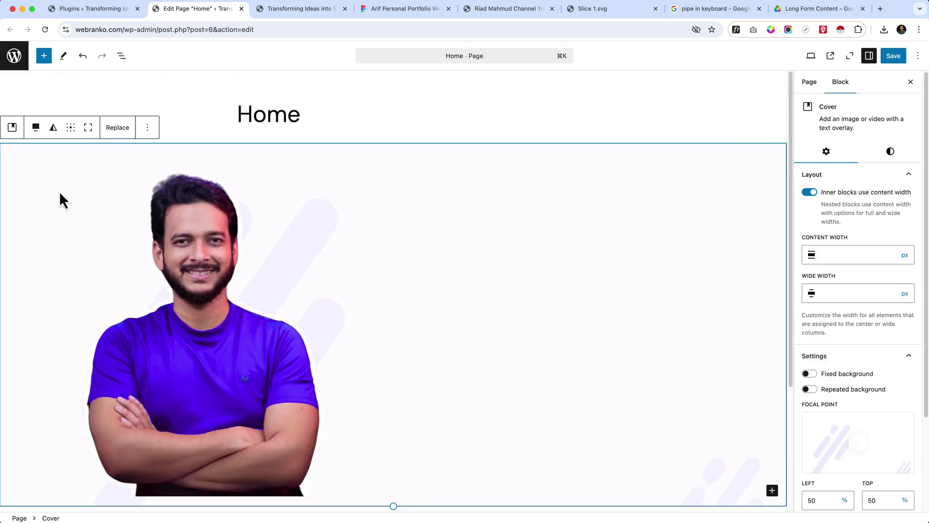
left_click(70, 127)
left_click(88, 187)
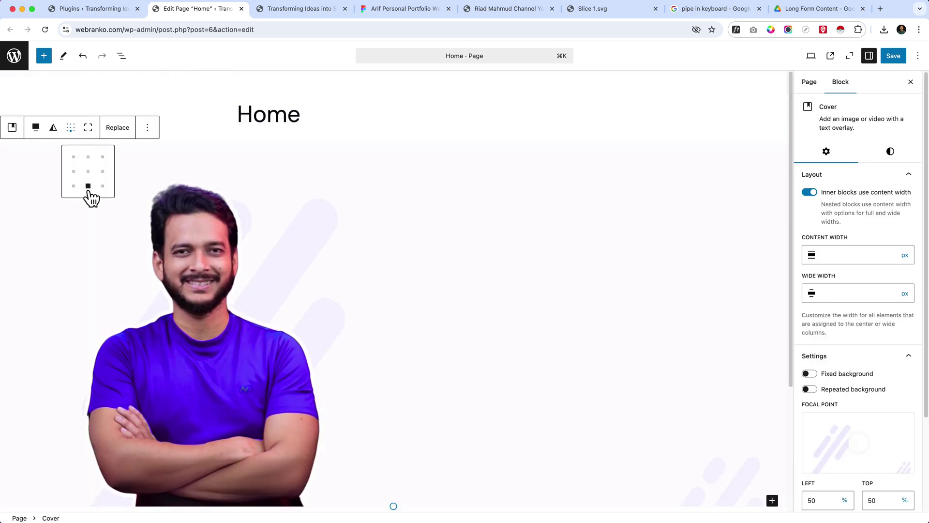
scroll(277, 446, "down", 2)
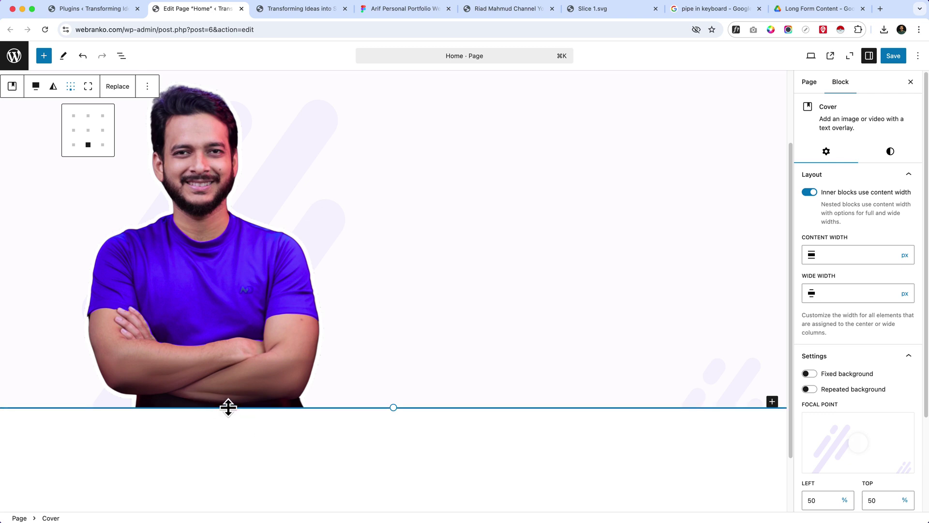
- Add an H1 heading 'An Interactive Designer', copied from Figma, to the right column
left_click(464, 208)
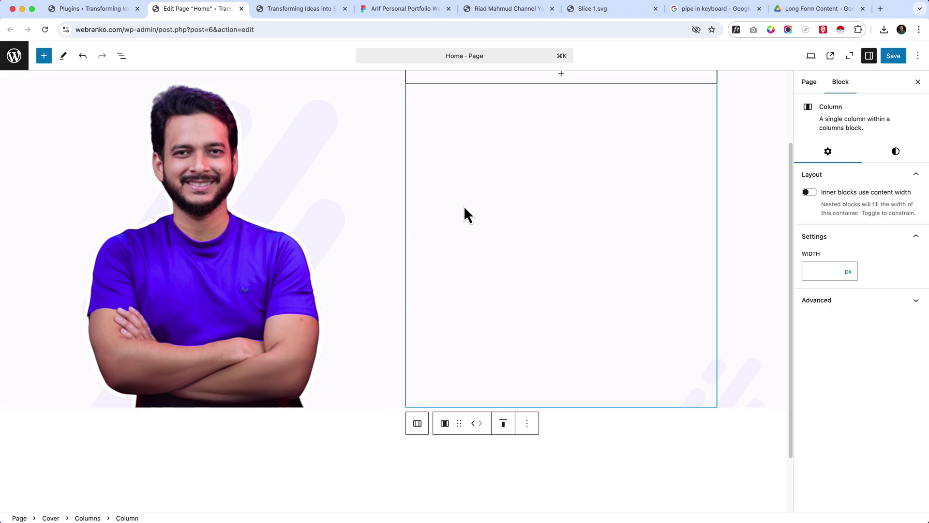
scroll(556, 223, "up", 2)
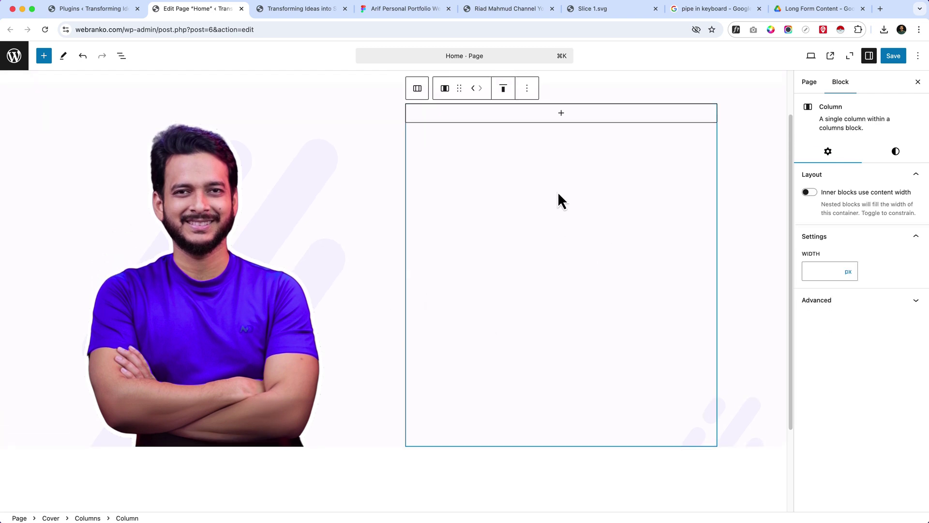
left_click(561, 113)
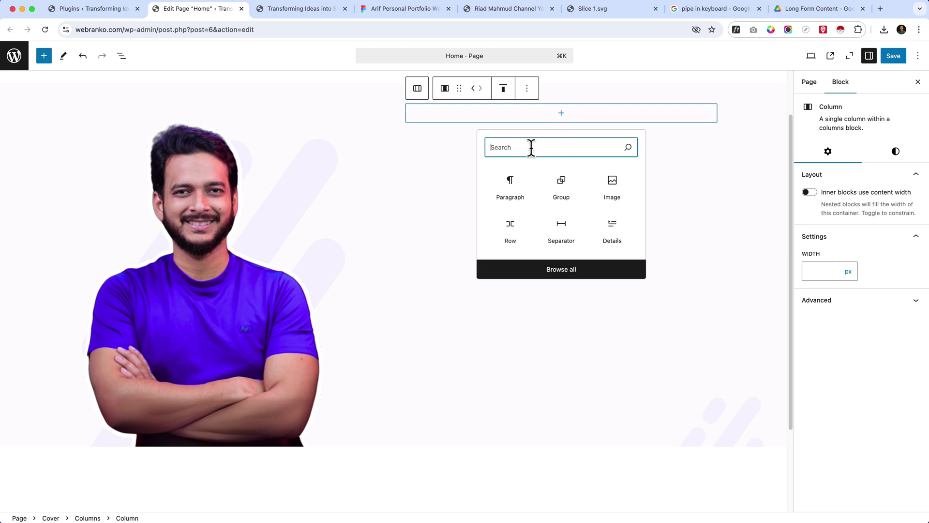
type("head")
left_click(528, 204)
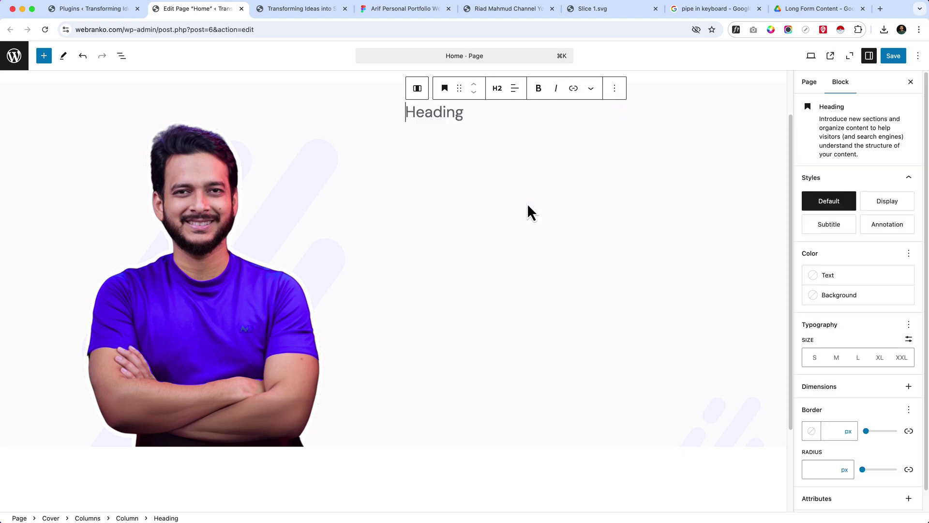
left_click(375, 10)
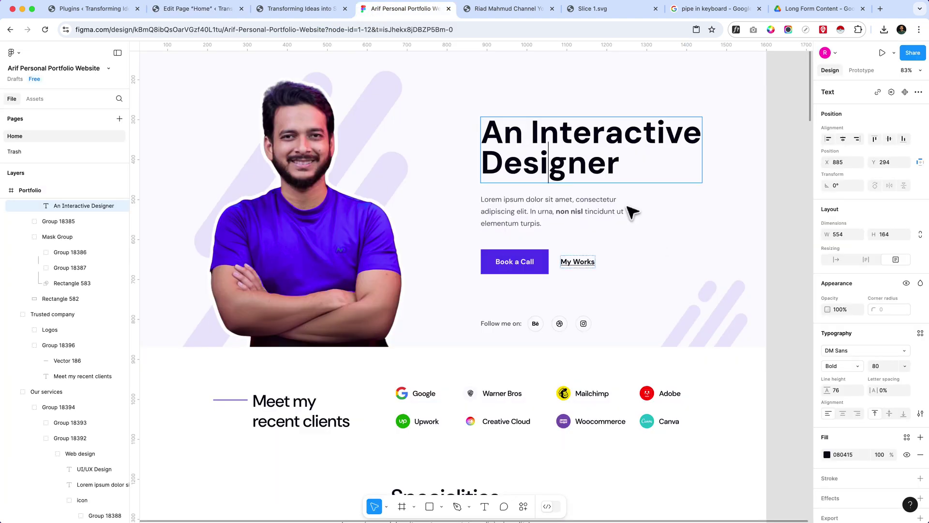
double_click(568, 162)
key("super+c")
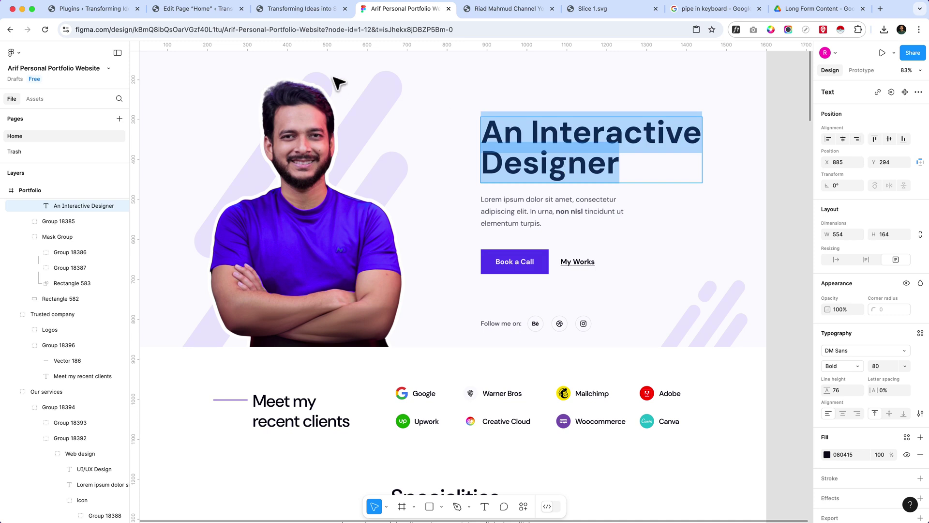
left_click(203, 10)
key("super+v")
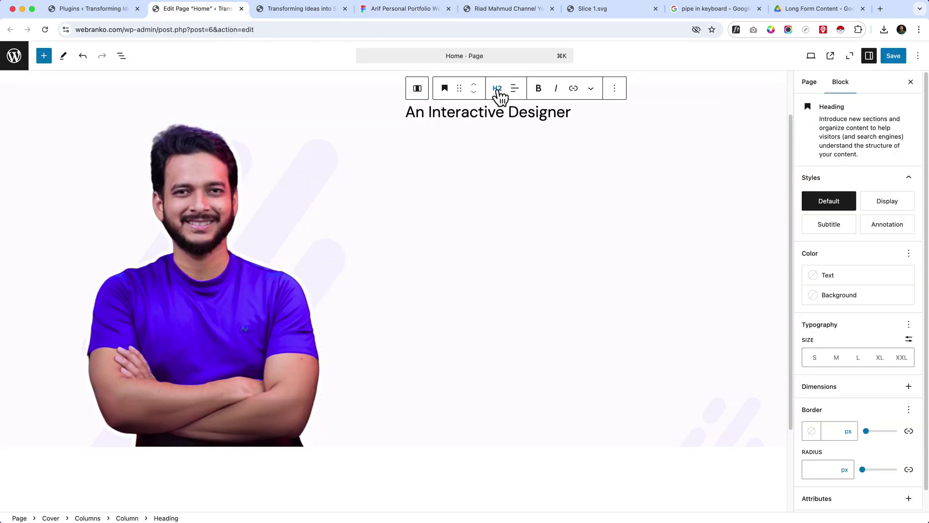
left_click(497, 89)
left_click(503, 119)
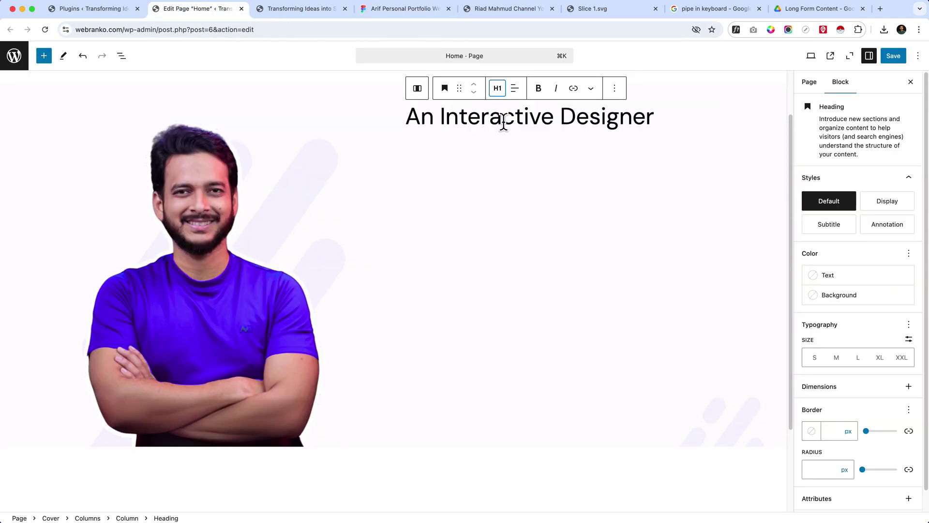
- Copy the Lorem ipsum paragraph in Figma and check the heading's font size and weight
left_click(363, 10)
double_click(532, 213)
key("super+a")
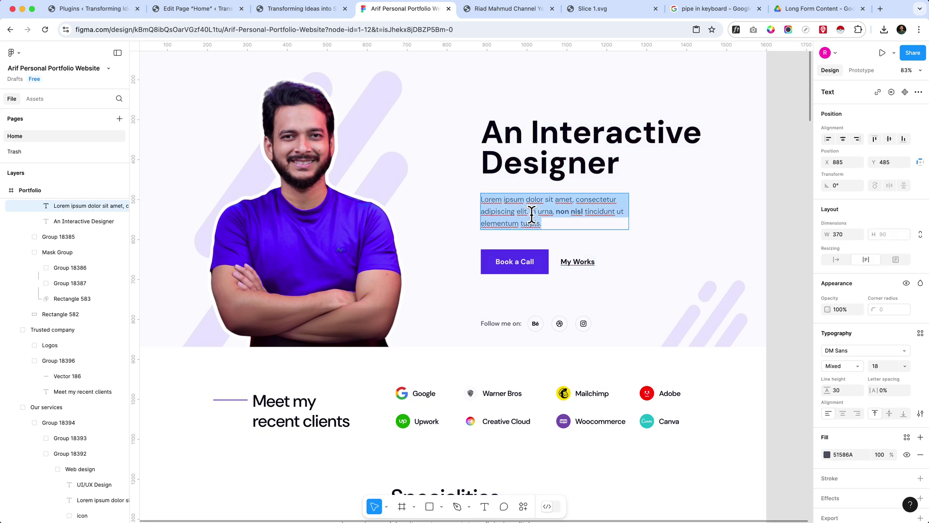
double_click(600, 164)
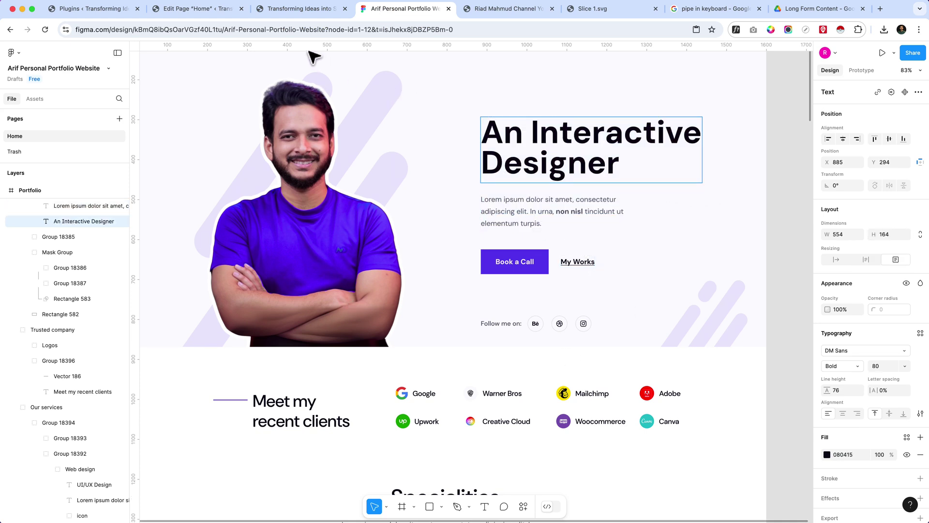
left_click(226, 10)
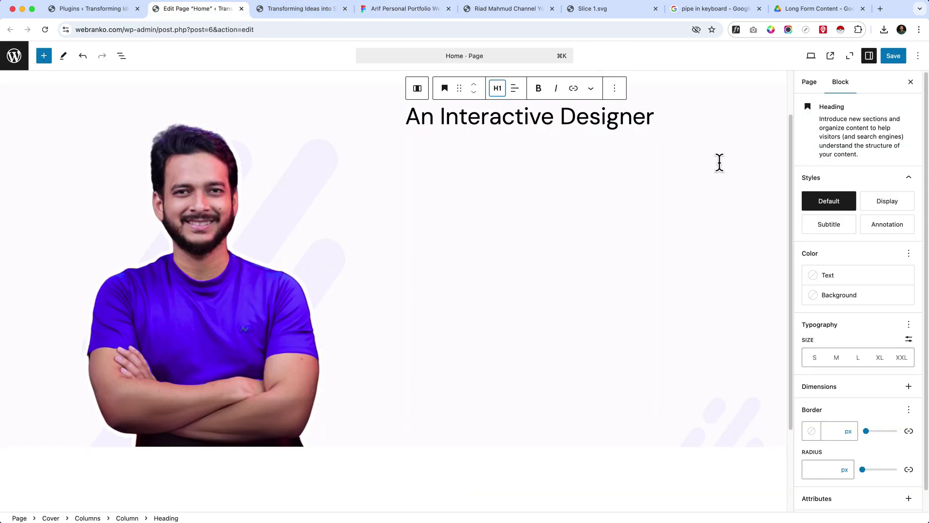
- Set the heading to a custom size of 80 px with Bold font weight
left_click(909, 338)
left_click(825, 357)
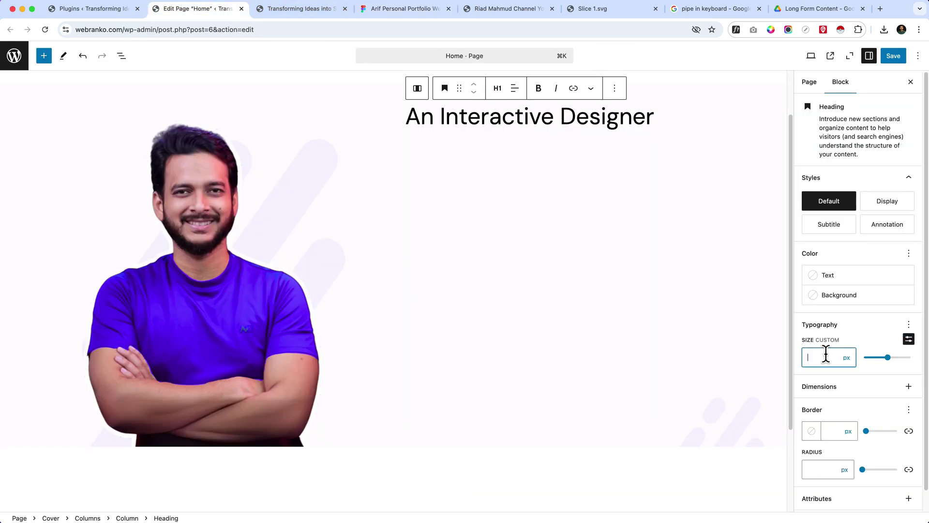
type("80")
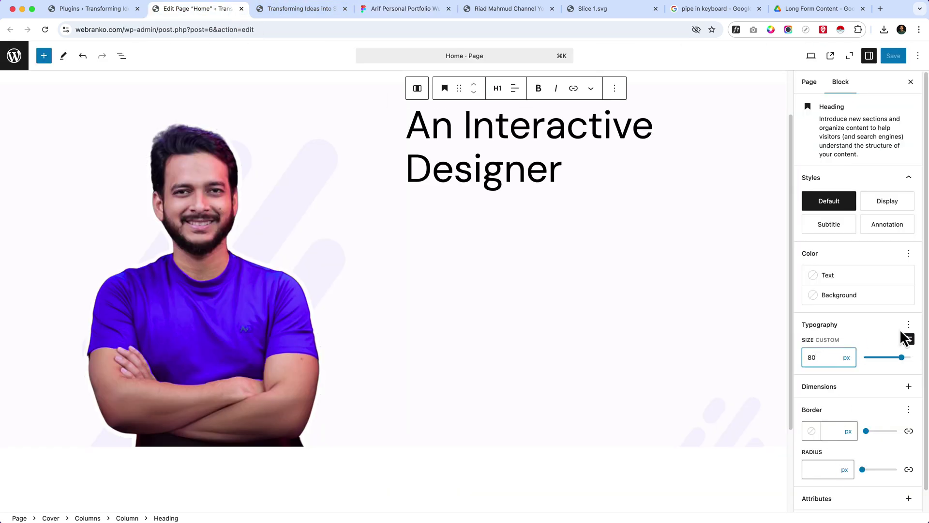
left_click(908, 324)
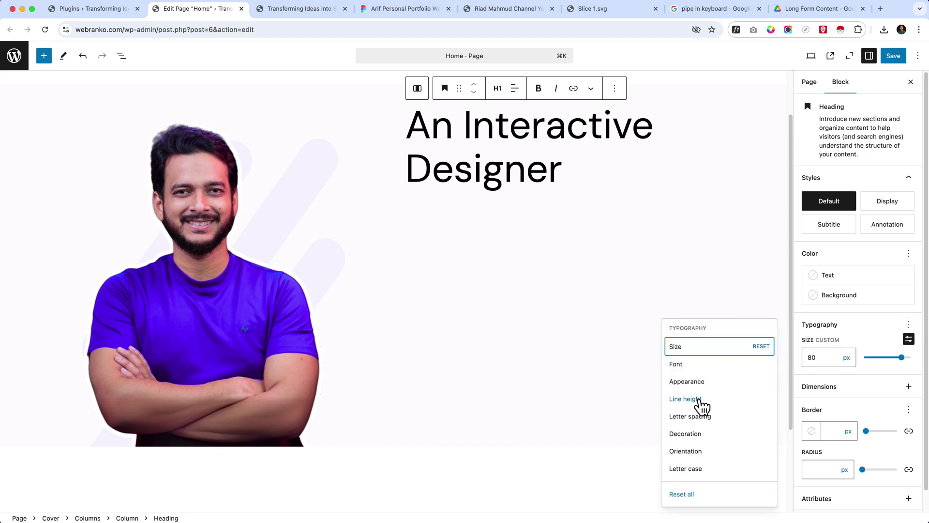
left_click(690, 381)
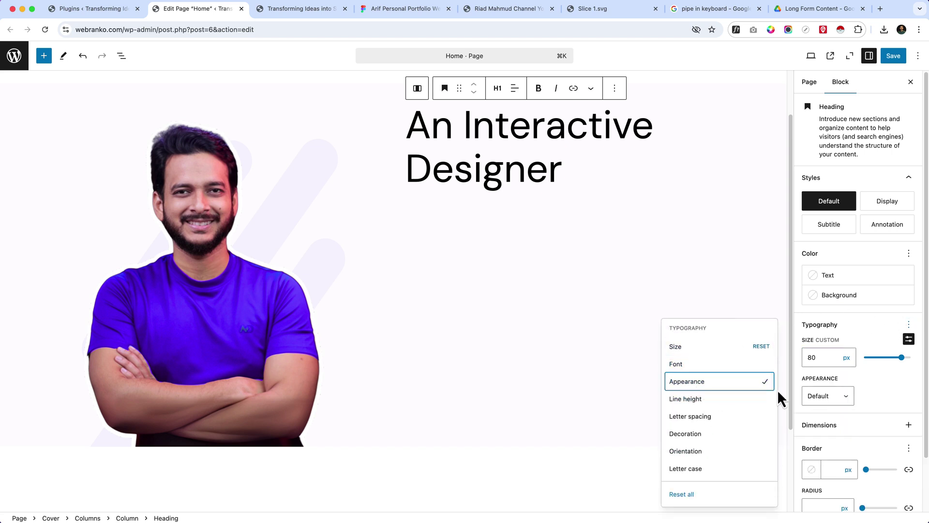
left_click(825, 397)
scroll(825, 479, "down", 5)
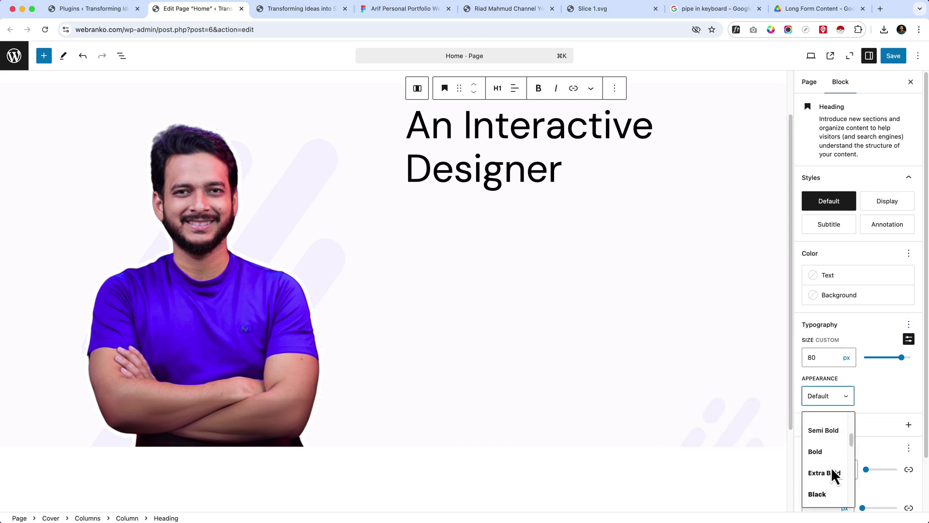
left_click(829, 450)
- Paste the Lorem ipsum text as a new paragraph below the heading
left_click(550, 231)
left_click(586, 172)
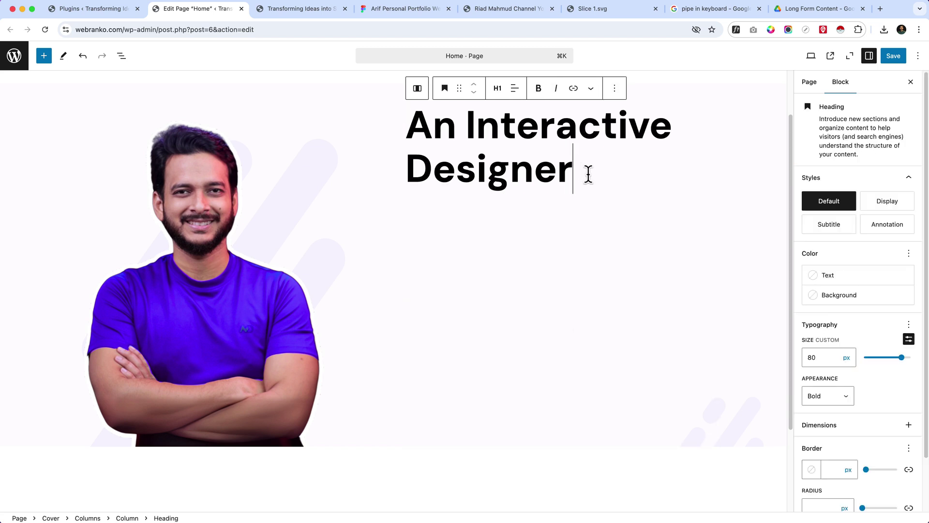
key("Return")
type("Lorem ipsum dolor sit amet, consectetur adipiscing elit. In urna, non nisl tincidunt ut elementum turpis.")
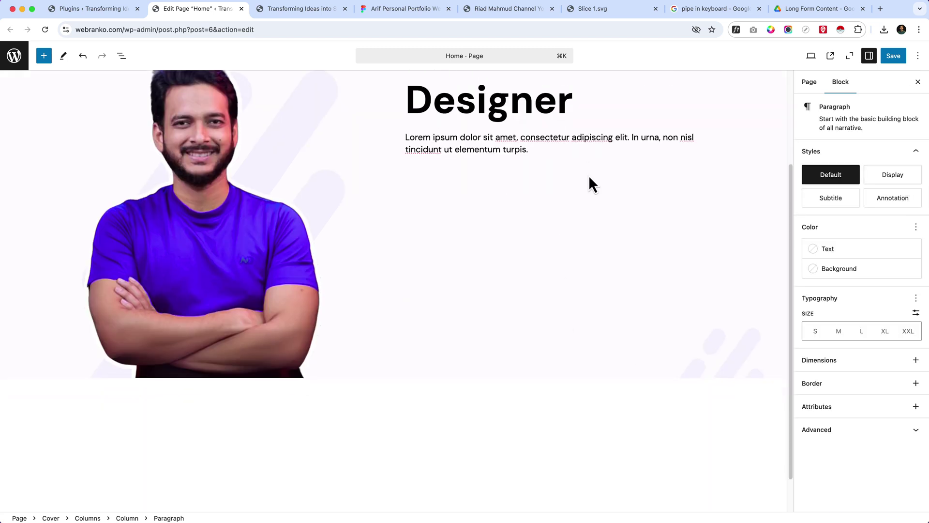
- Copy the Book a Call label from the Figma design and return to WordPress
left_click(397, 9)
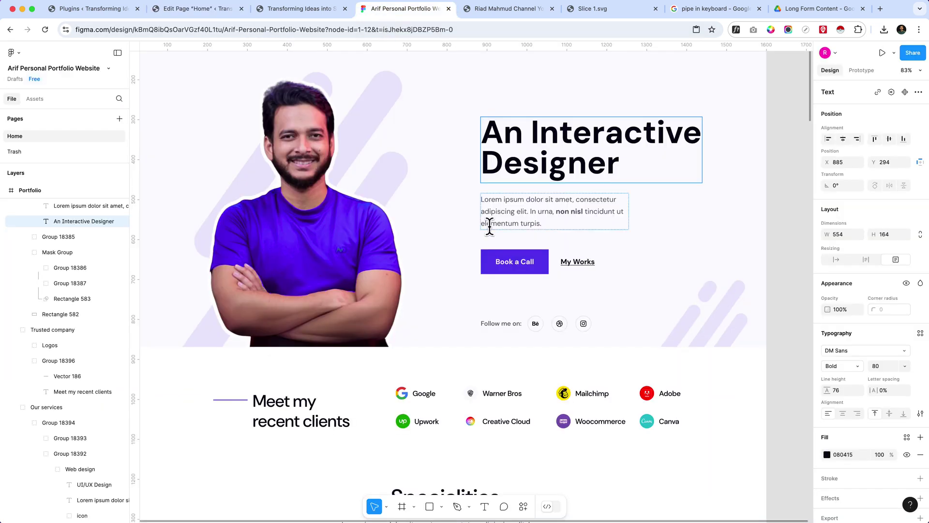
left_click(512, 215)
triple_click(512, 214)
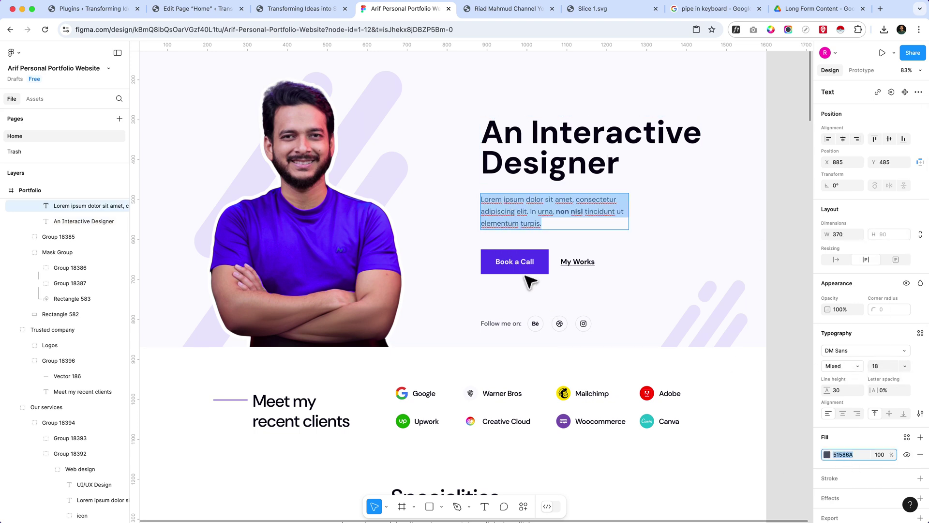
double_click(512, 261)
key("super+c")
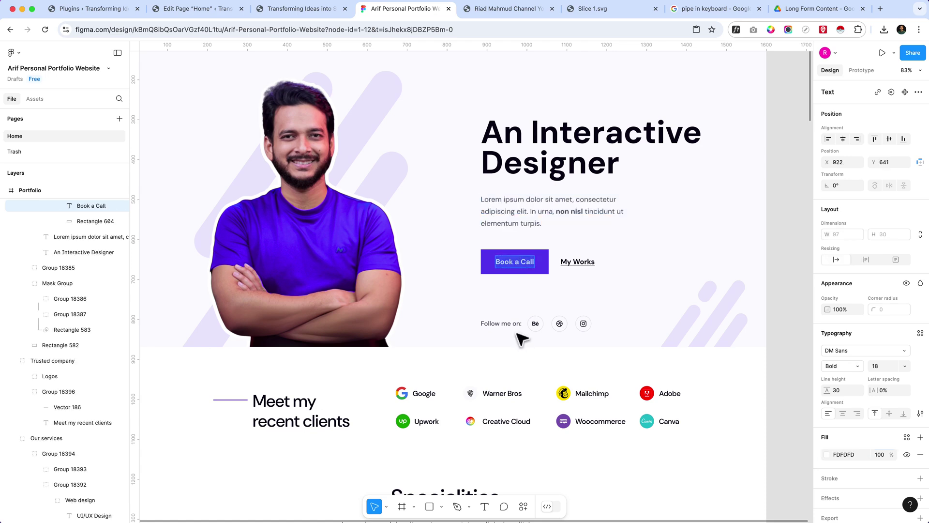
left_click(220, 15)
- Insert a Buttons block with a pasted 'Book a Call' button and a second 'My Work' button
key("Return")
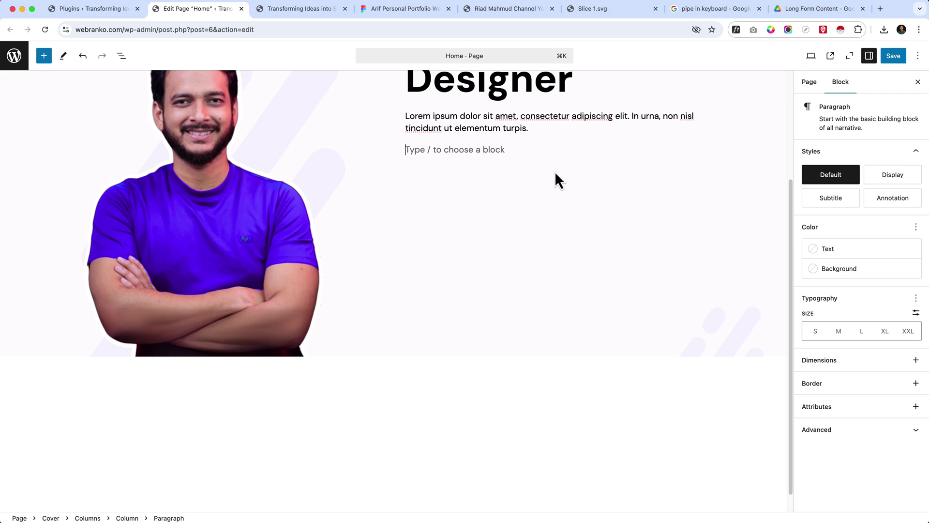
type("/butt")
key("Return")
key("super+v")
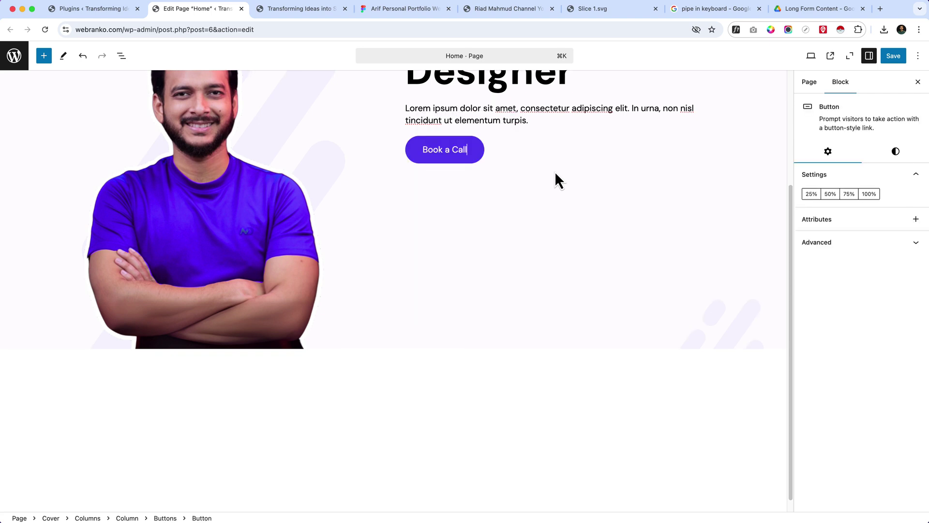
left_click(545, 153)
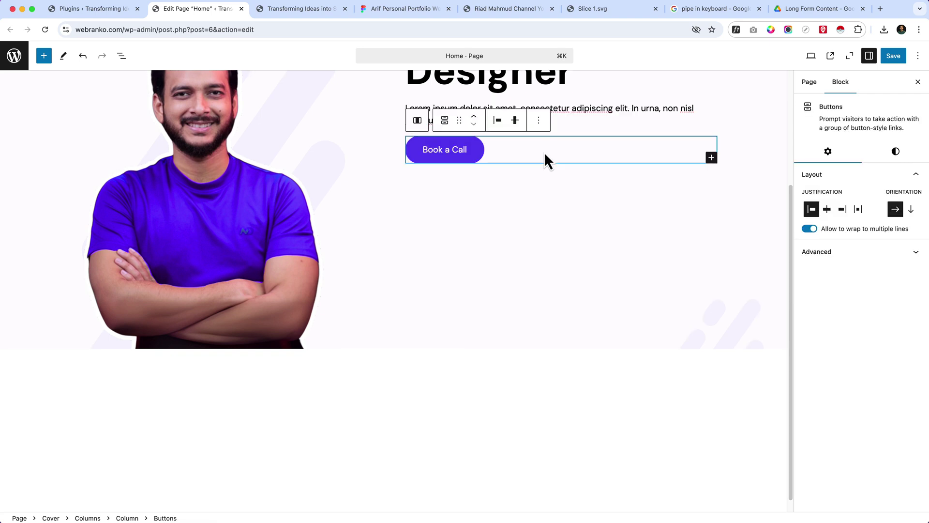
left_click(711, 157)
type("M")
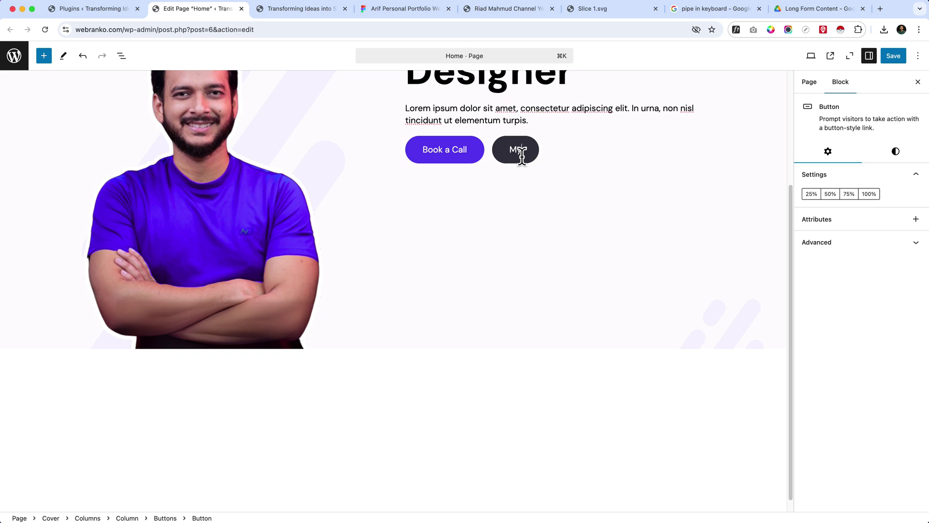
type("yworks")
key("BackSpace")
key("BackSpace")
key("BackSpace")
key("BackSpace")
key("BackSpace")
type("Work")
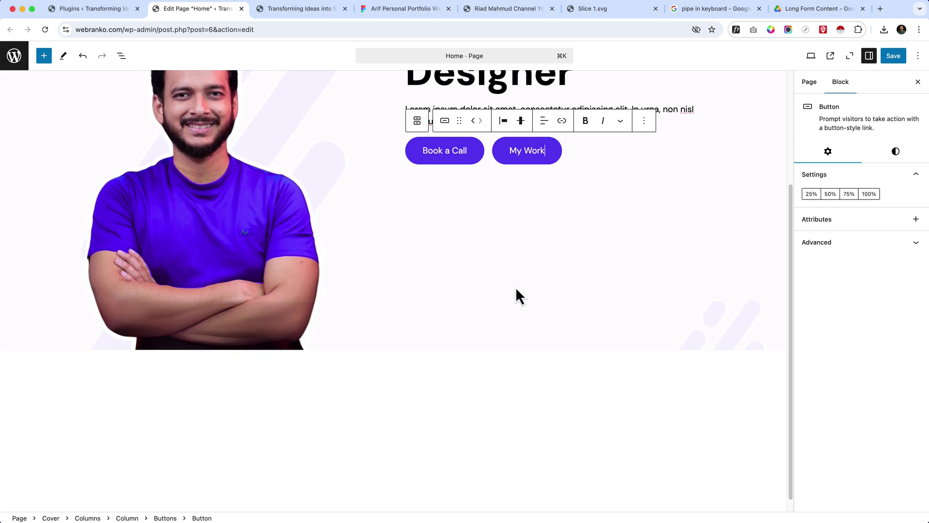
scroll(515, 286, "up", 5)
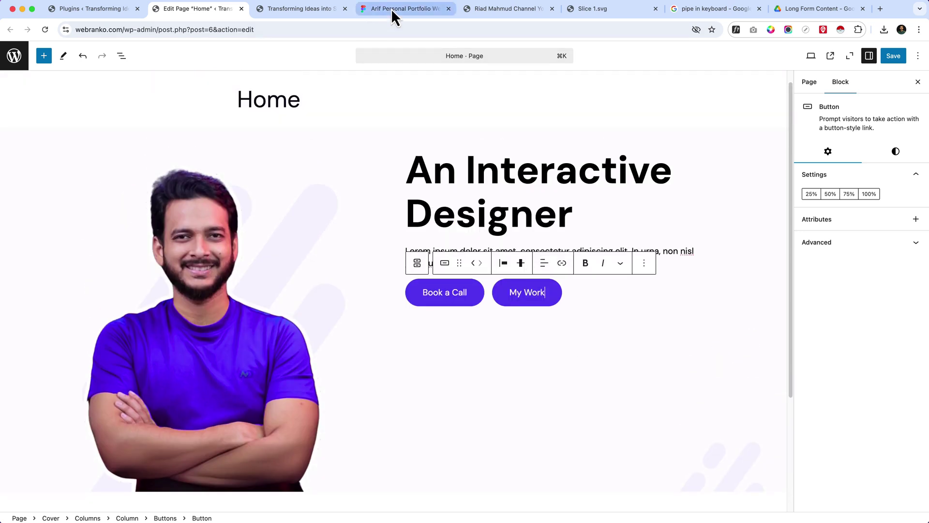
- Compare against the Figma hero, check the button's Styles panel, and save the Home page
left_click(391, 9)
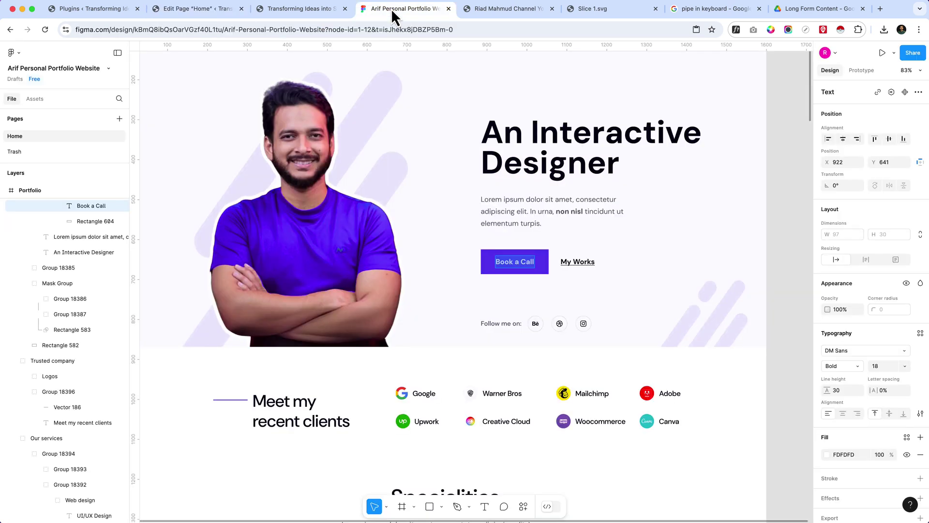
left_click(647, 301)
left_click(198, 9)
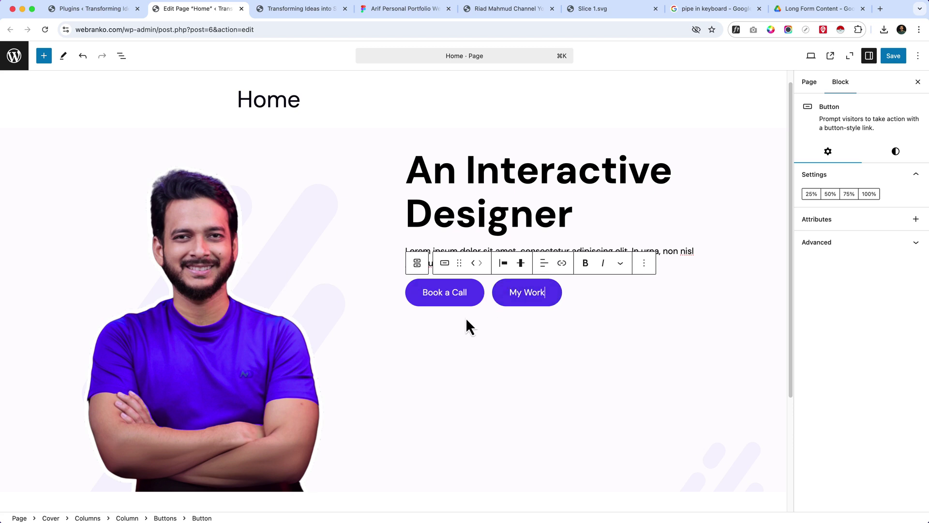
left_click(912, 149)
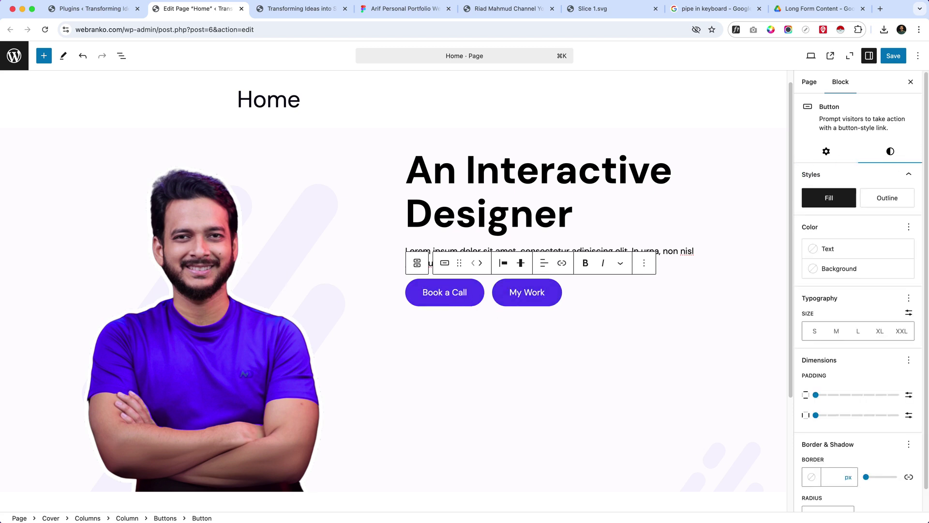
scroll(844, 483, "down", 1)
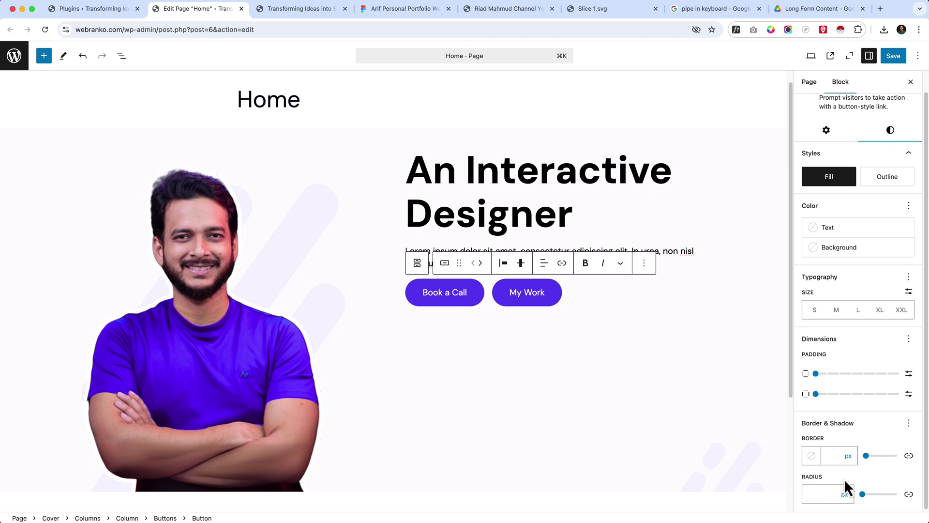
mouse_move(391, 434)
left_click(888, 58)
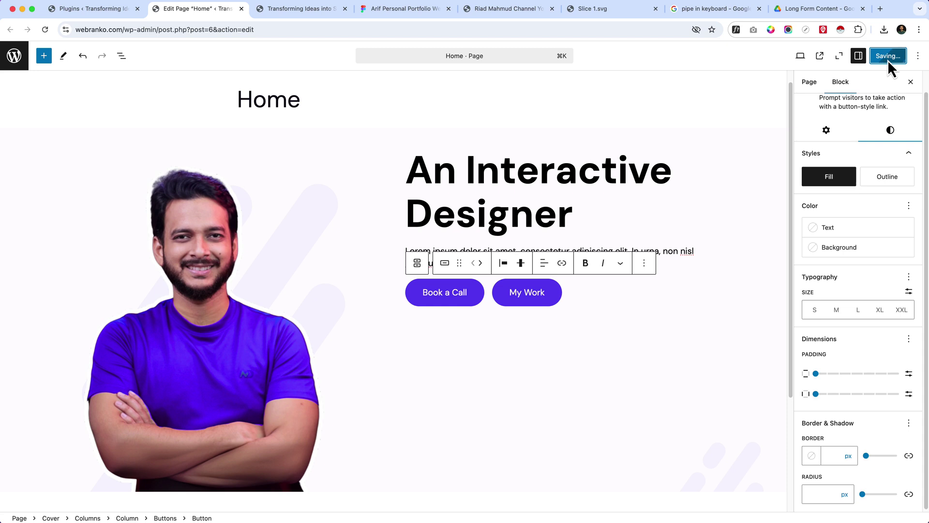
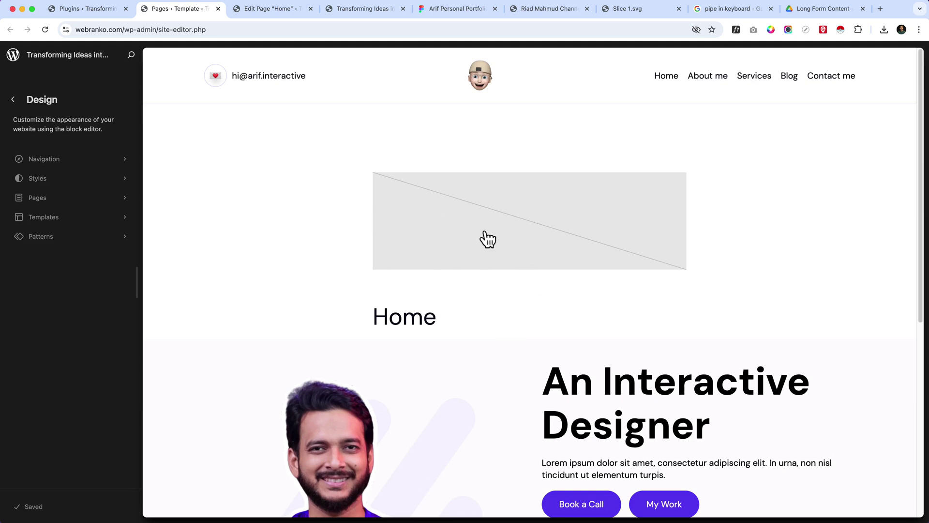
- Edit the Home page and select its hero Cover block under Content in List View
left_click(473, 145)
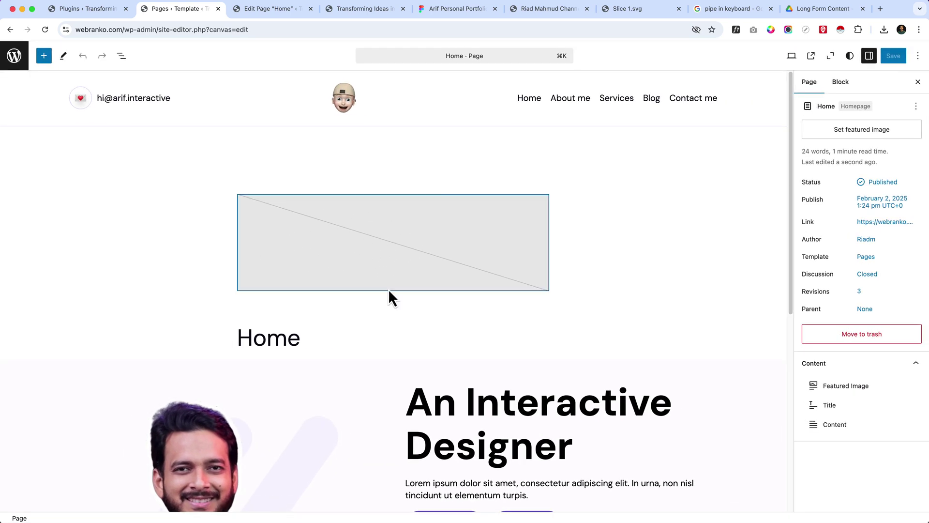
left_click(218, 290)
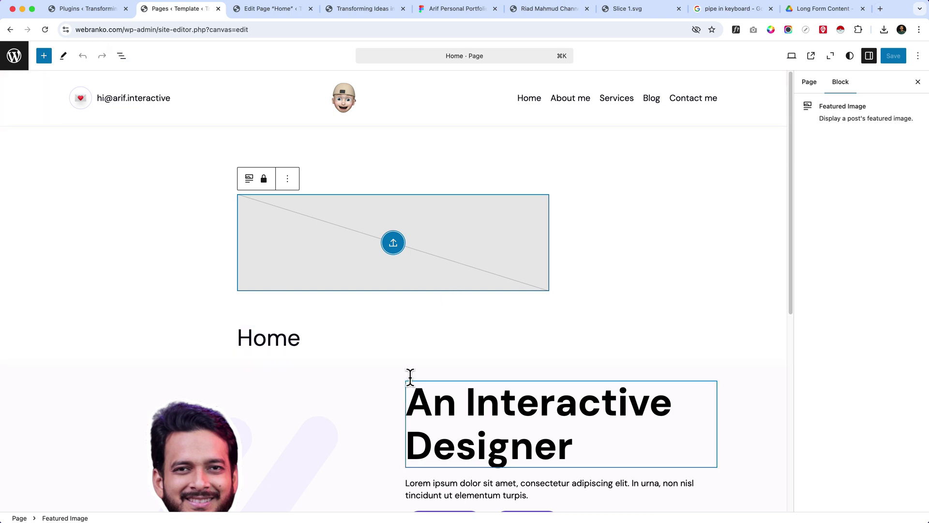
left_click(122, 56)
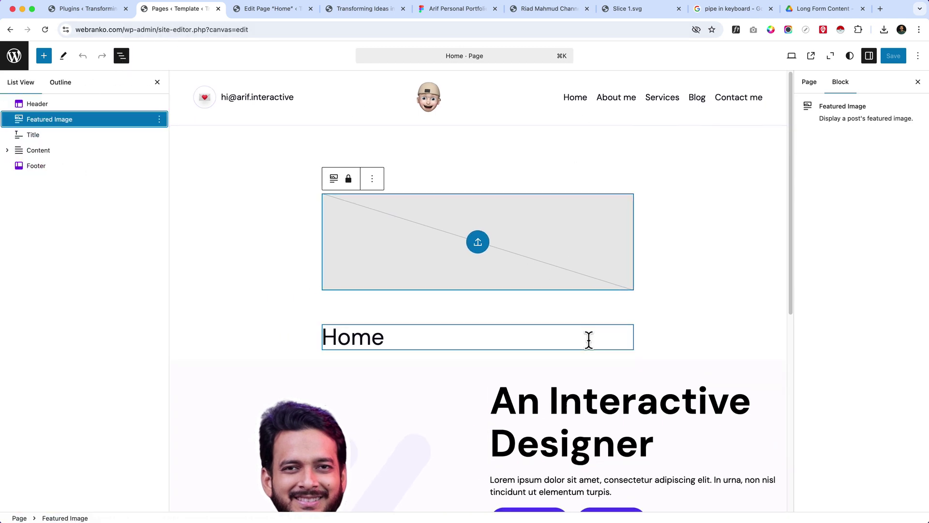
scroll(338, 290, "down", 4)
left_click(7, 150)
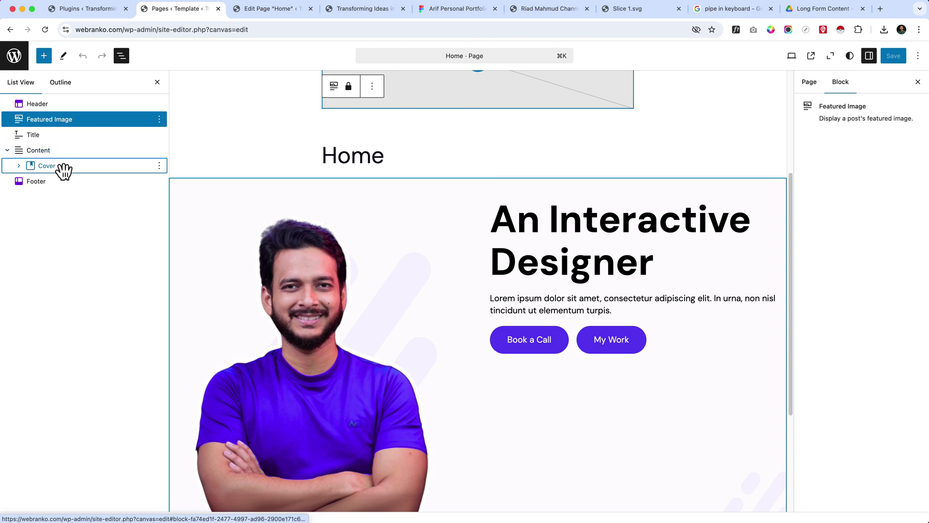
left_click(61, 166)
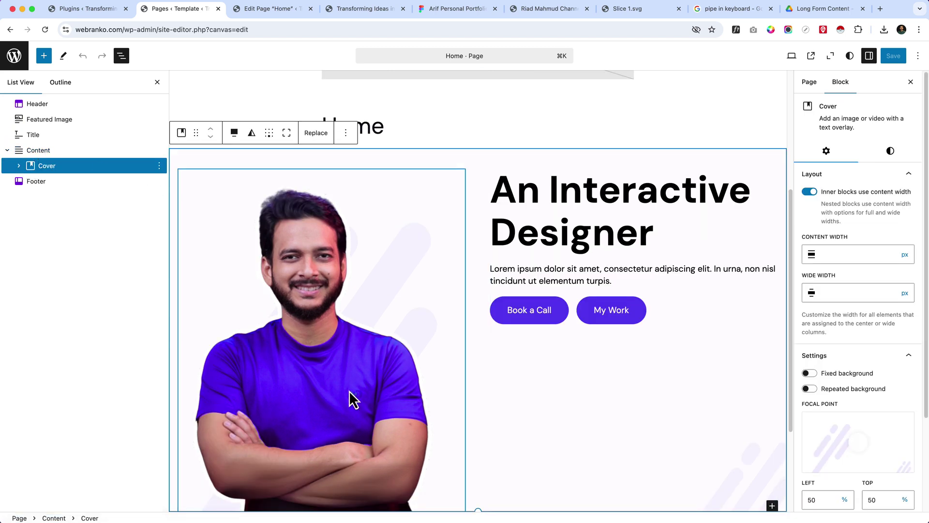
scroll(547, 367, "down", 3)
scroll(631, 307, "up", 3)
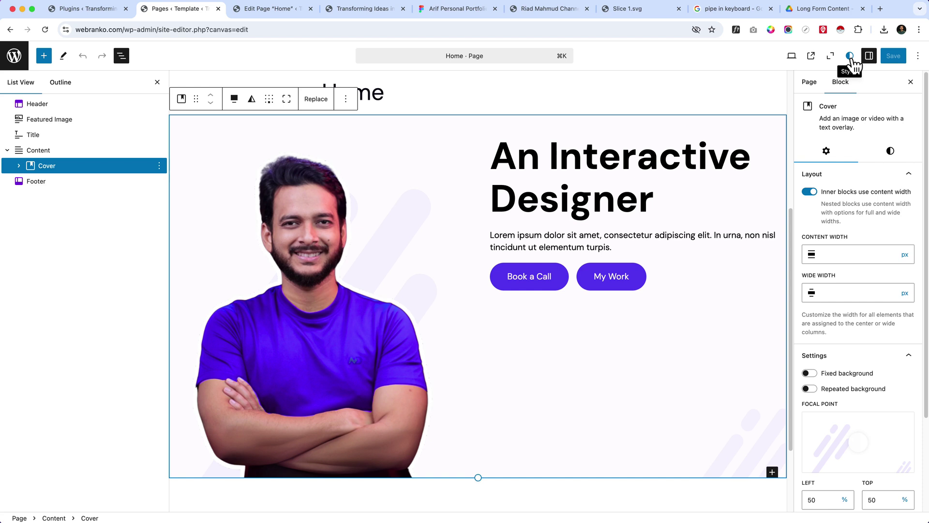
left_click(252, 10)
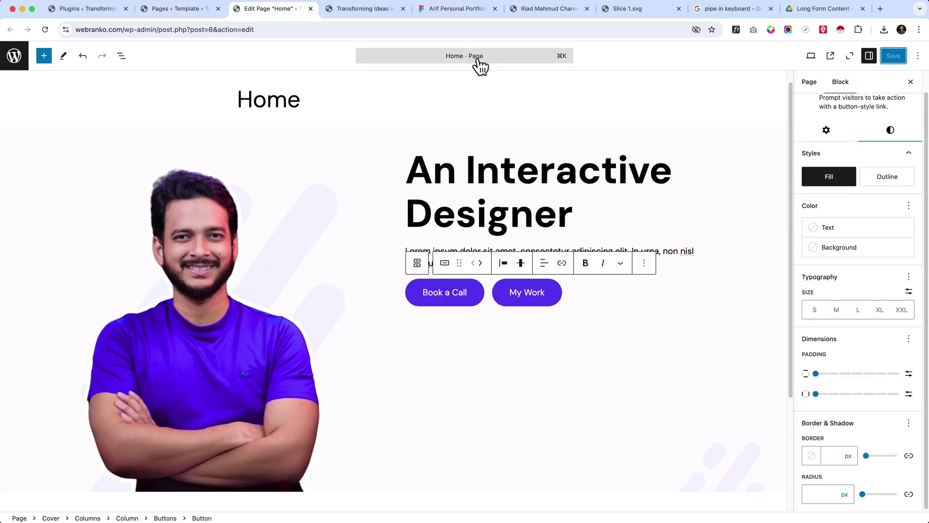
left_click(177, 8)
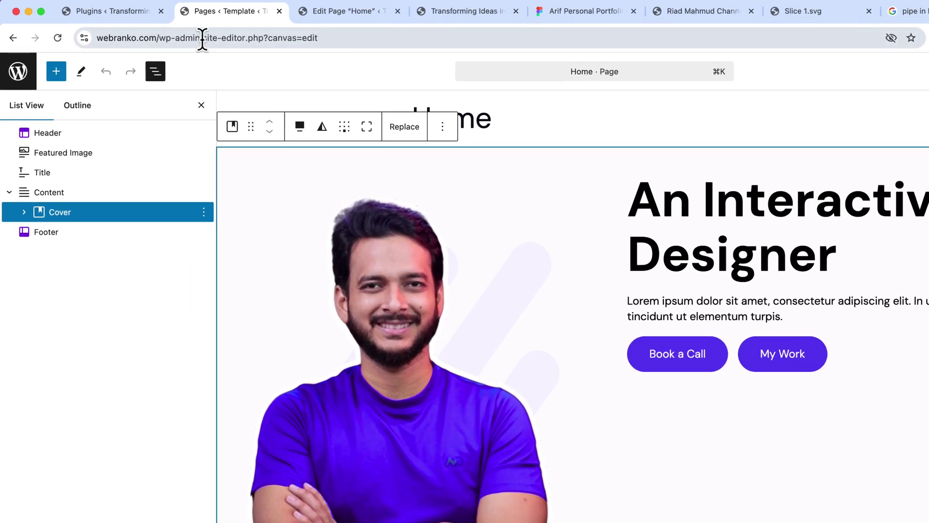
left_click_drag(158, 30, 190, 30)
left_click_drag(265, 43, 300, 29)
left_click(370, 10)
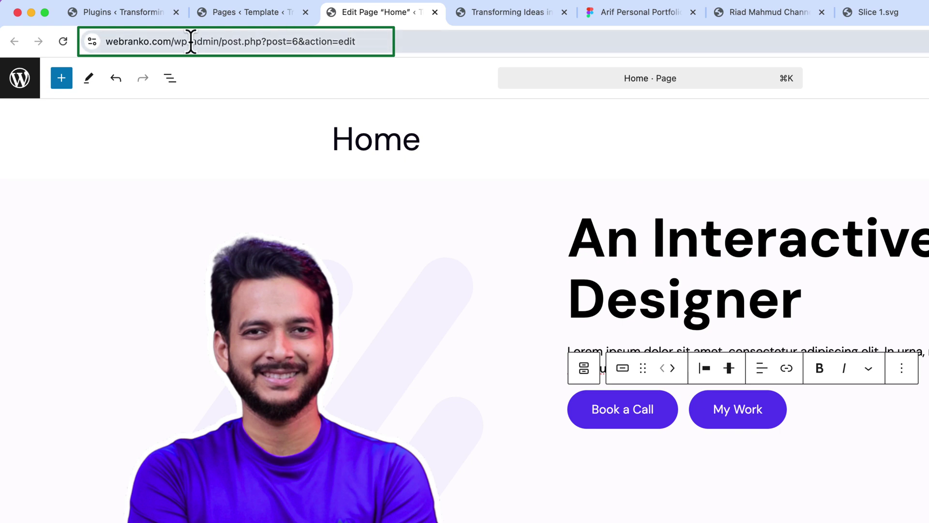
left_click_drag(219, 42, 263, 45)
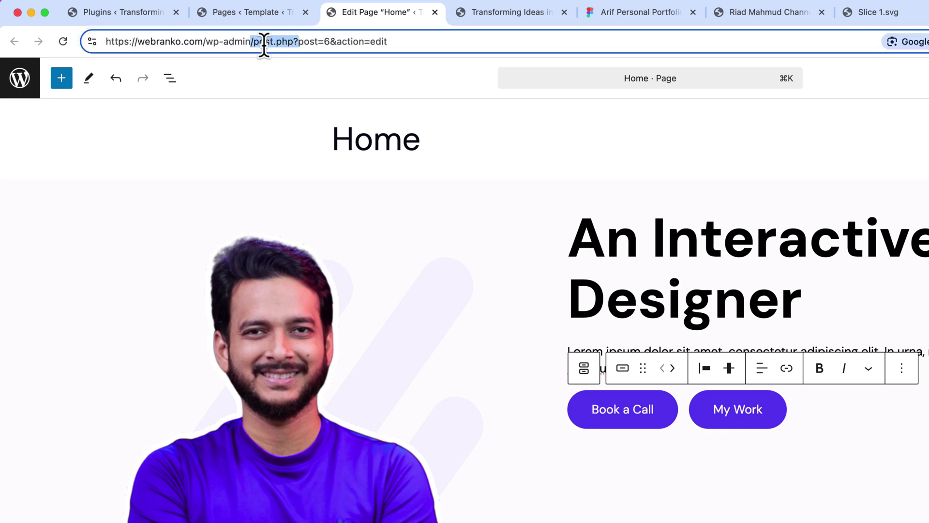
left_click(246, 22)
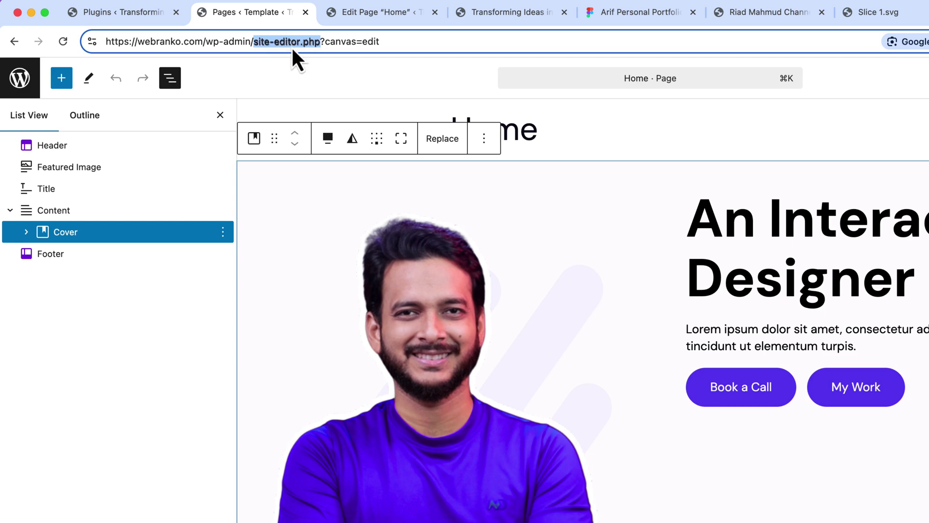
left_click_drag(332, 41, 387, 43)
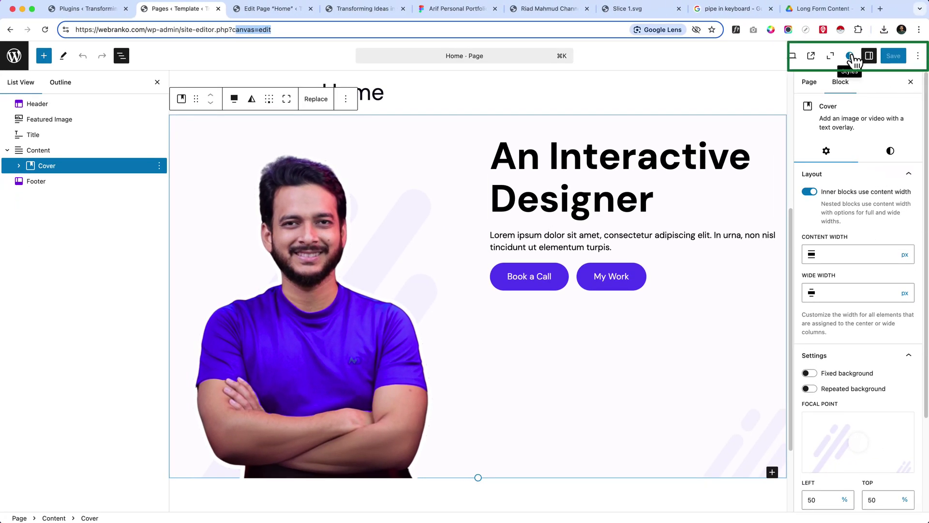
left_click(256, 8)
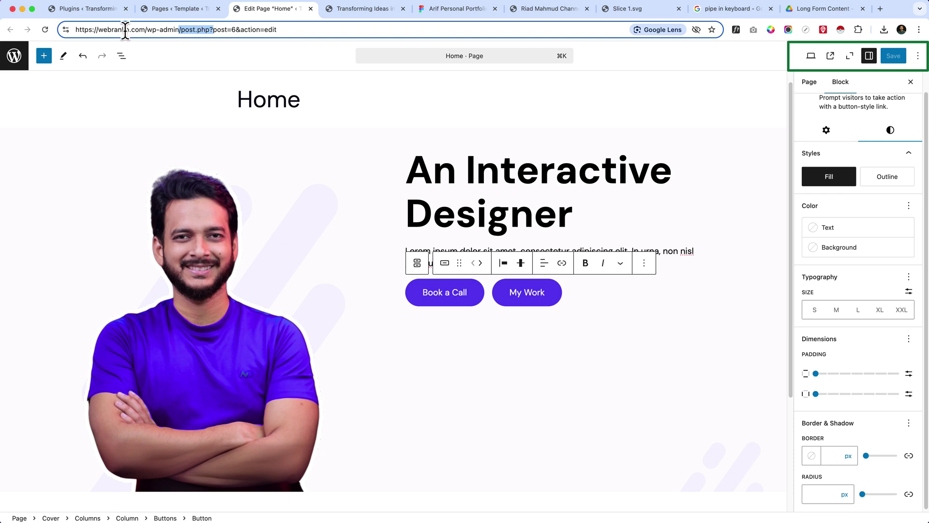
left_click_drag(163, 30, 228, 34)
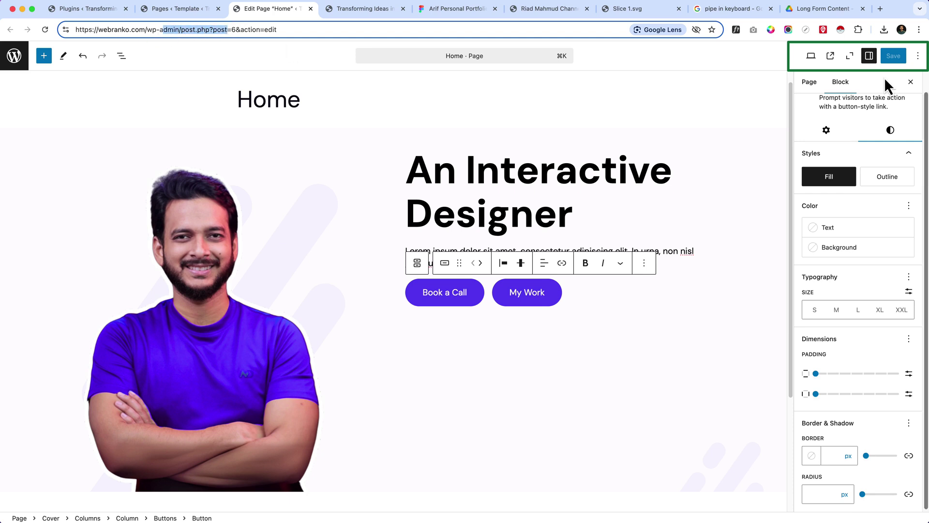
left_click(177, 9)
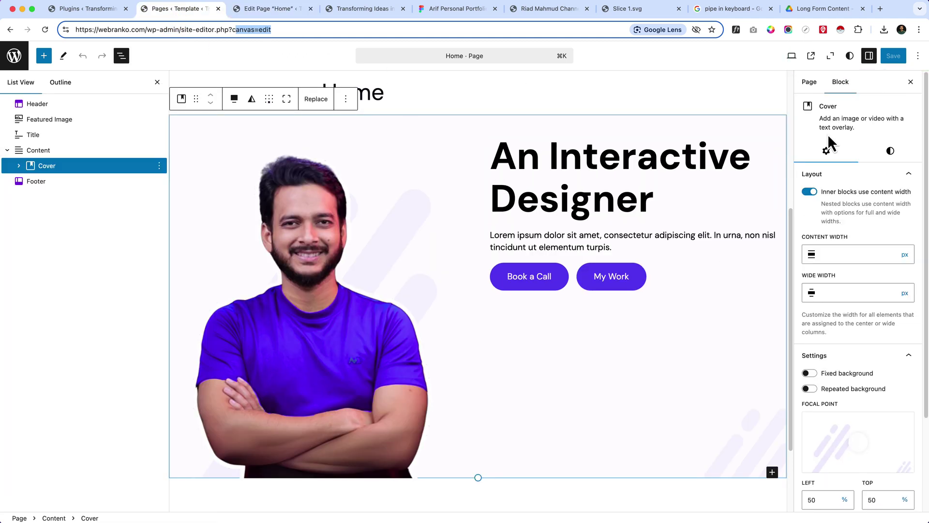
left_click(637, 203)
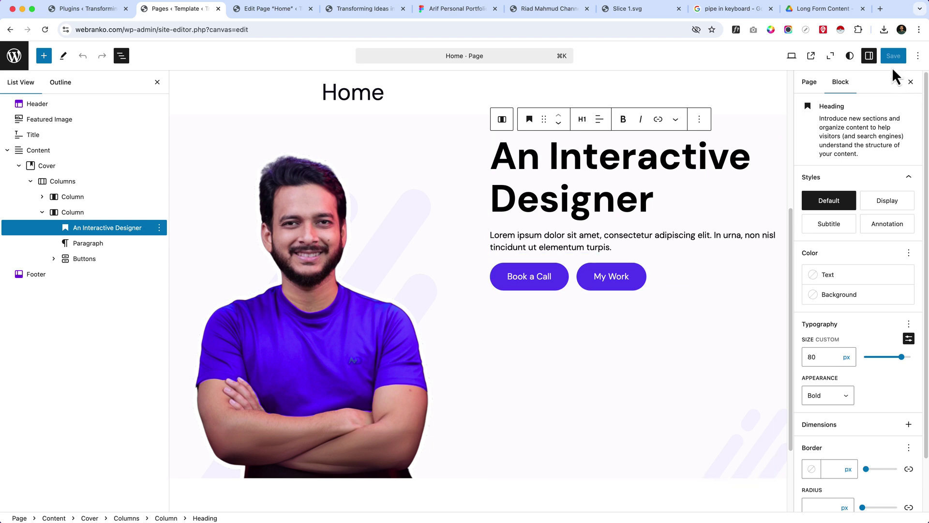
- Set the global Button style's border radius to 0, then compare with the Figma design
left_click(850, 55)
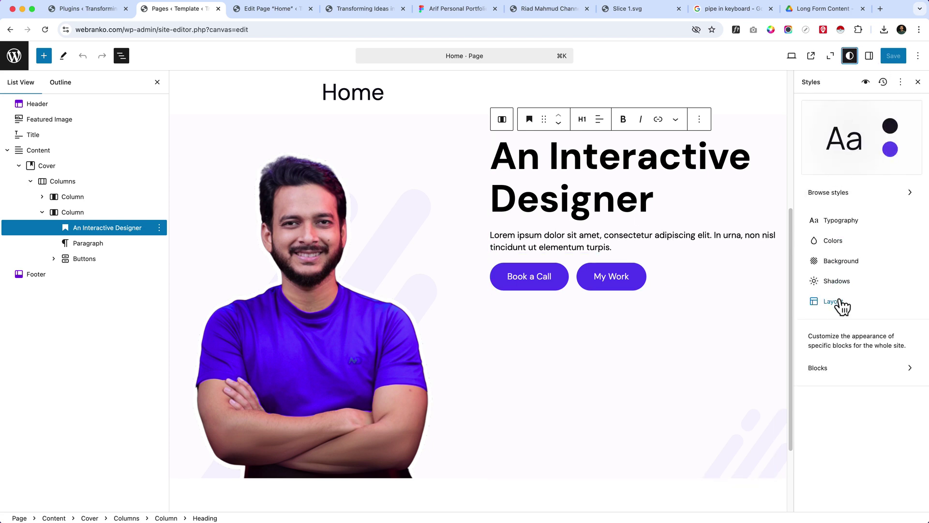
left_click(836, 369)
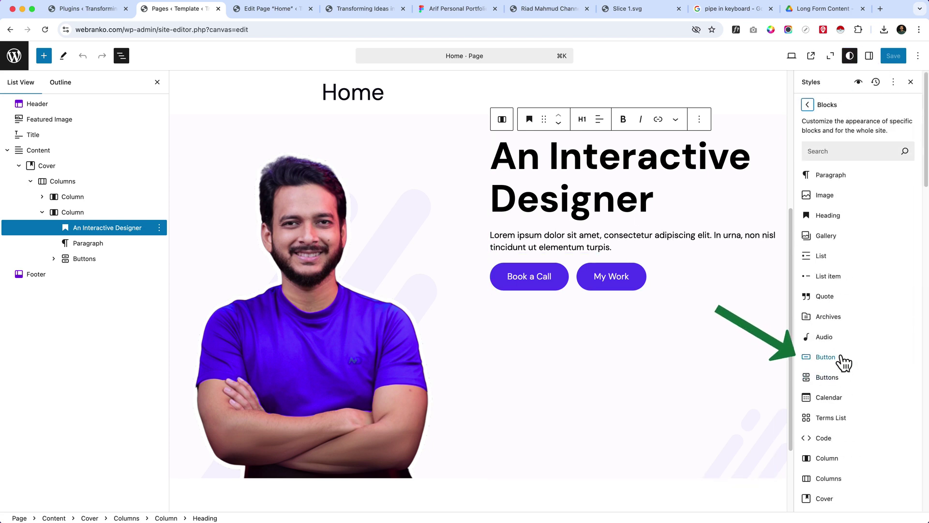
left_click(840, 356)
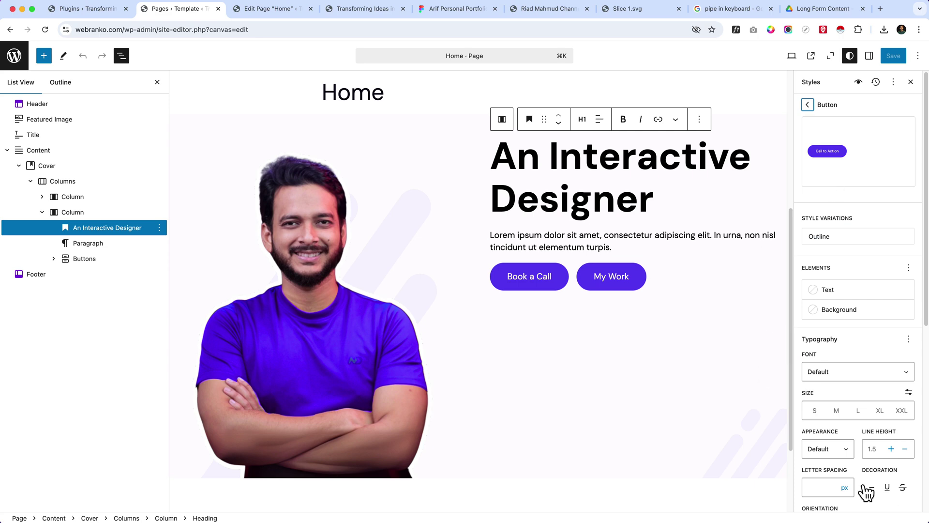
scroll(842, 387, "down", 10)
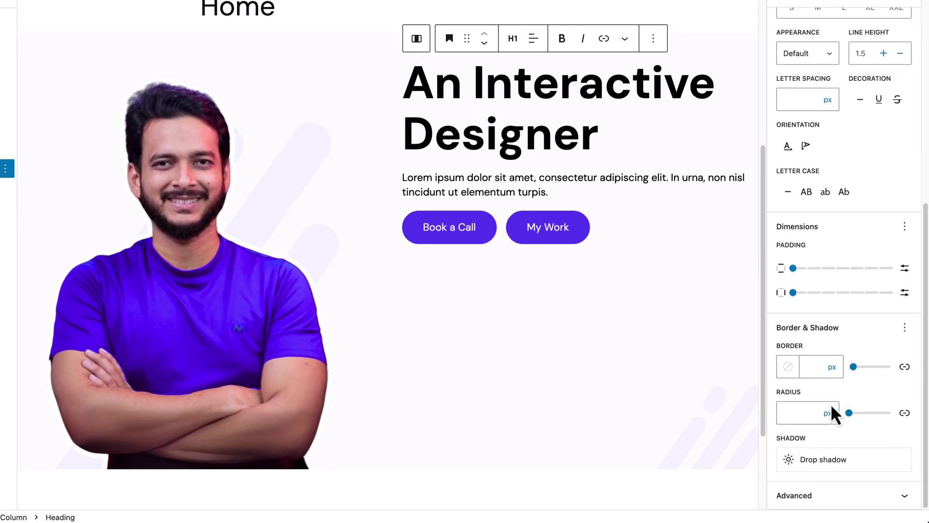
left_click(786, 413)
type("0")
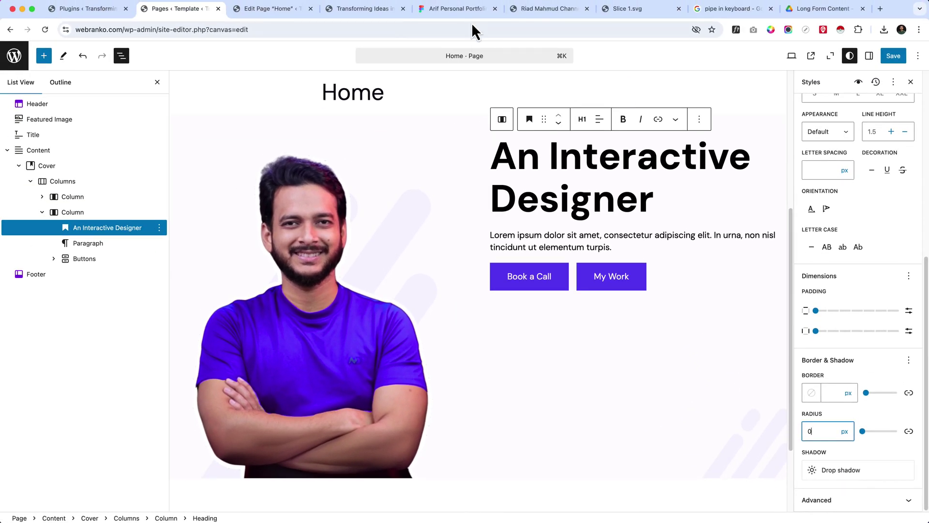
left_click(472, 12)
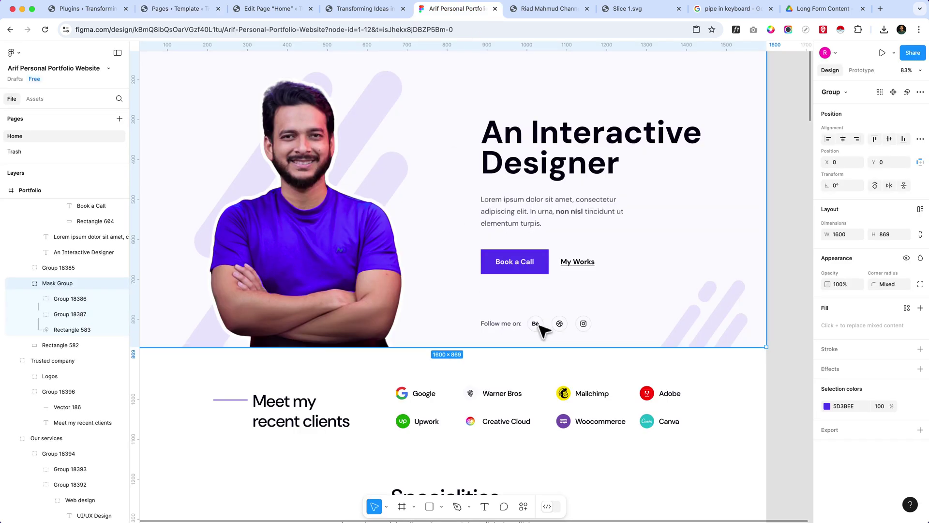
- Give global buttons 35 px horizontal padding, checking proportions against the Figma design
left_click(182, 11)
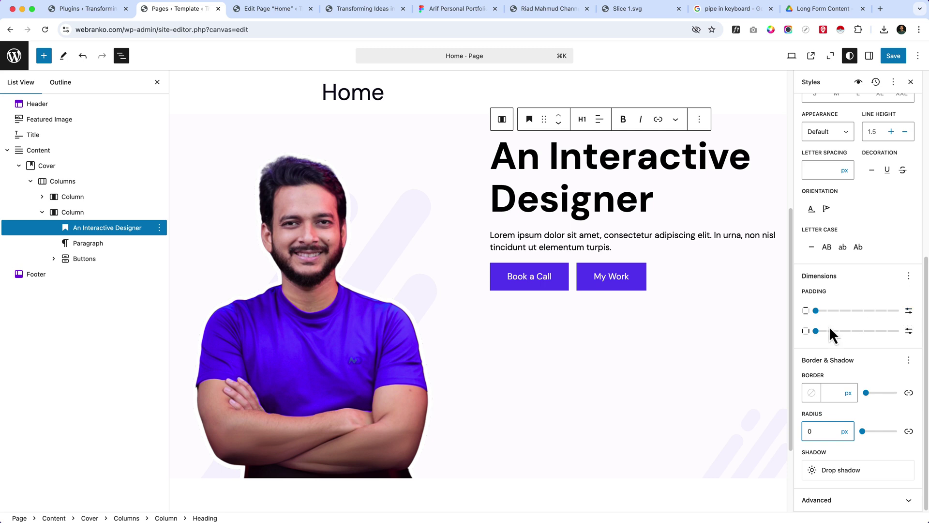
left_click(845, 332)
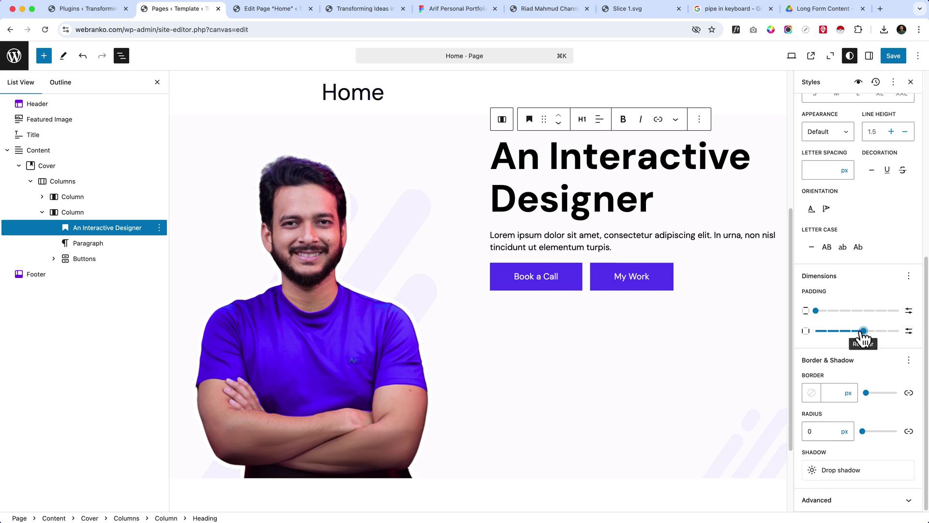
left_click(455, 8)
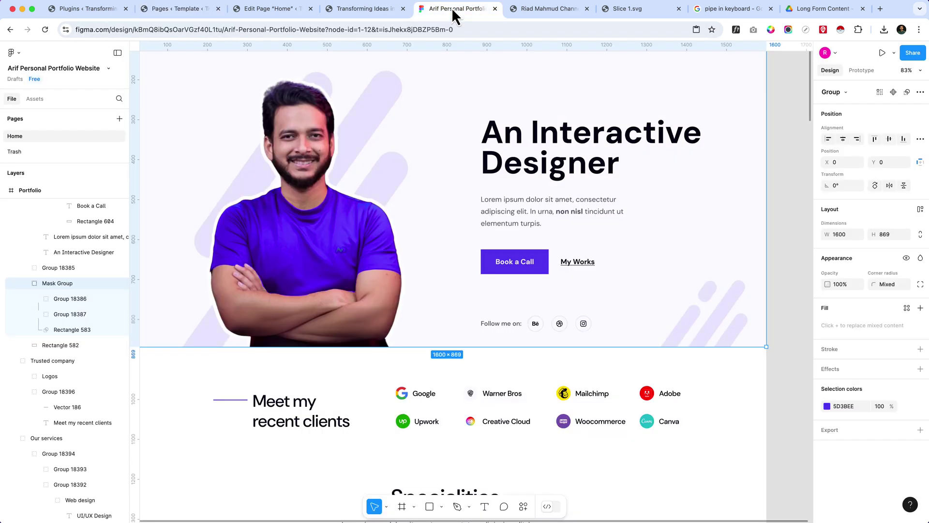
left_click(198, 10)
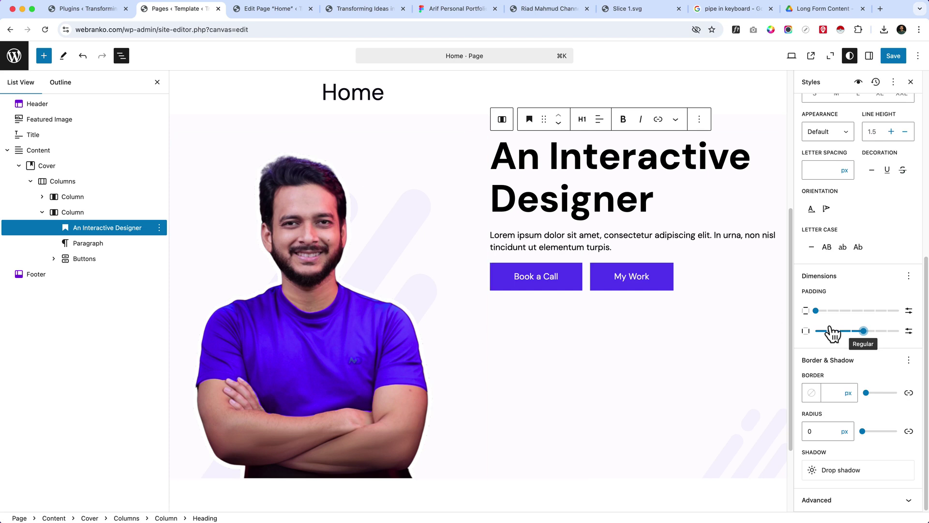
left_click(909, 331)
left_click_drag(824, 331, 844, 343)
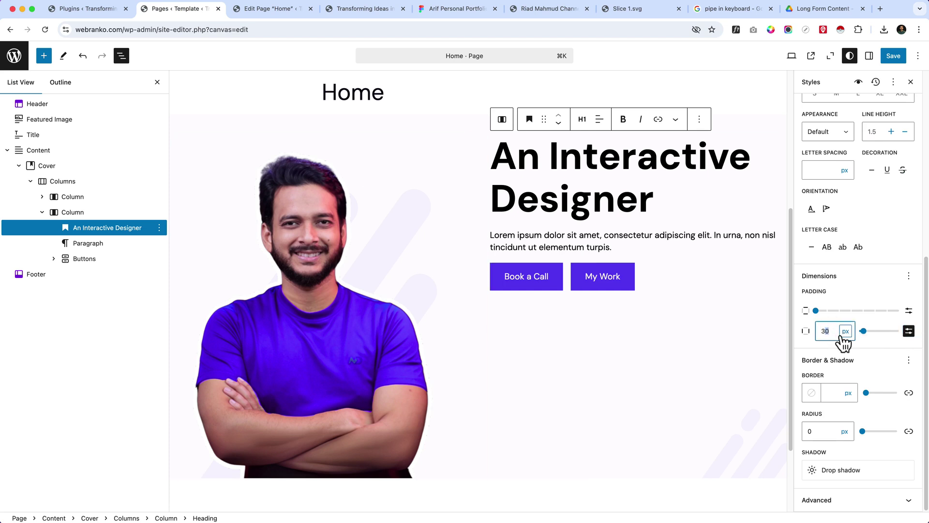
type("5")
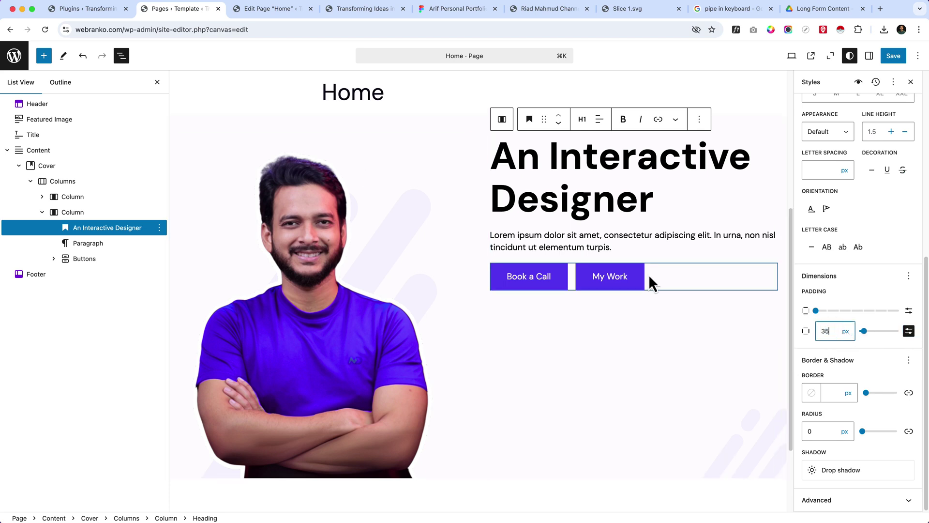
left_click(453, 8)
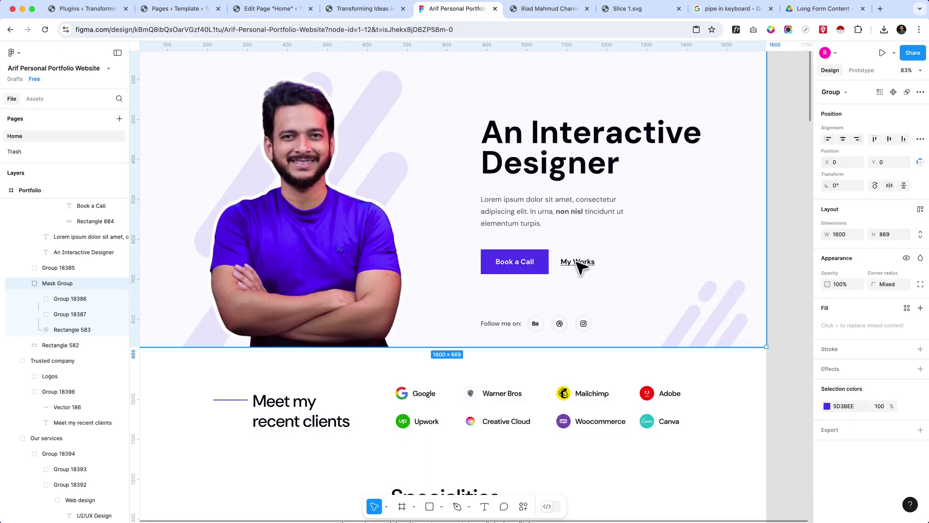
- Scroll the Figma portfolio design to inspect the hero group, then return to the Home page editor
scroll(423, 383, "down", 12)
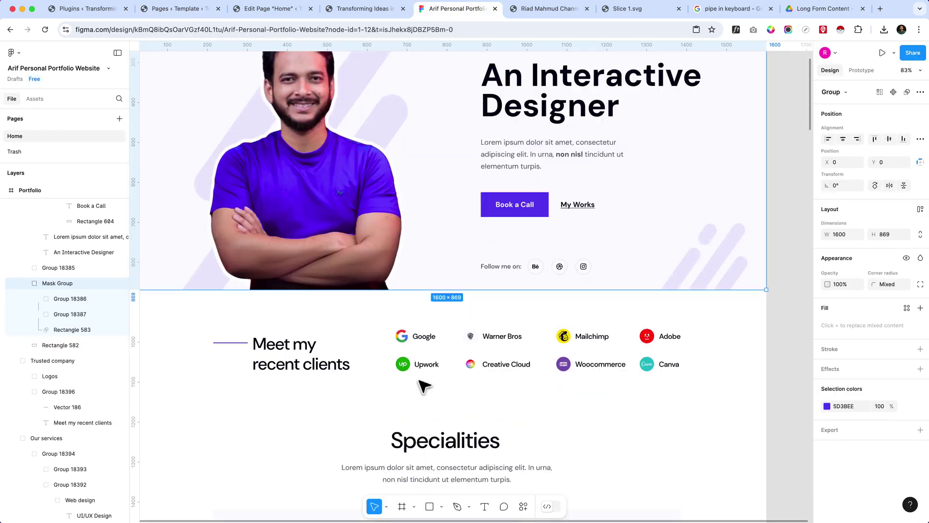
scroll(423, 385, "down", 20)
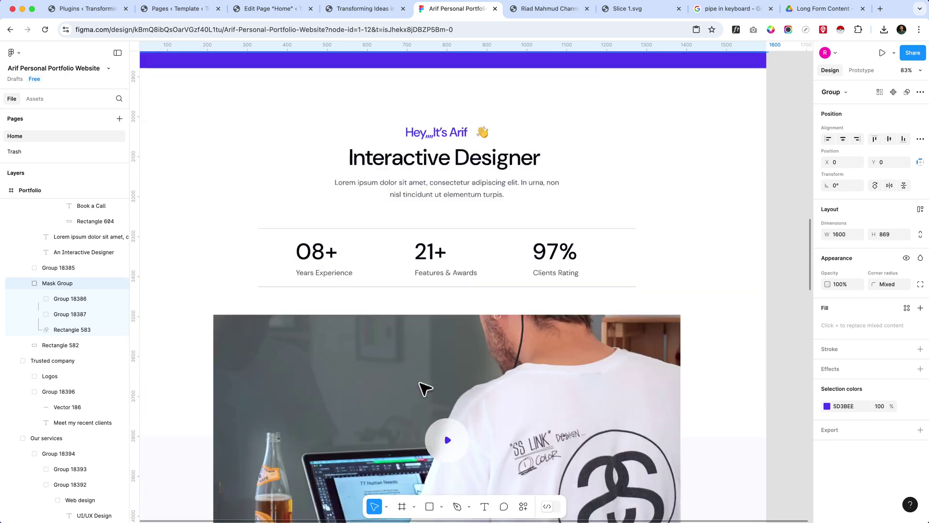
scroll(421, 384, "down", 20)
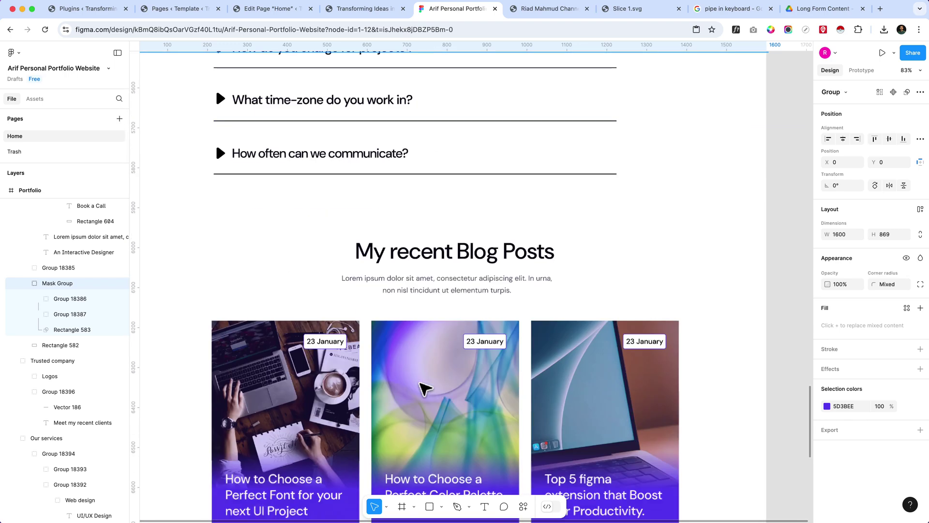
scroll(424, 391, "down", 2)
scroll(450, 348, "down", 10)
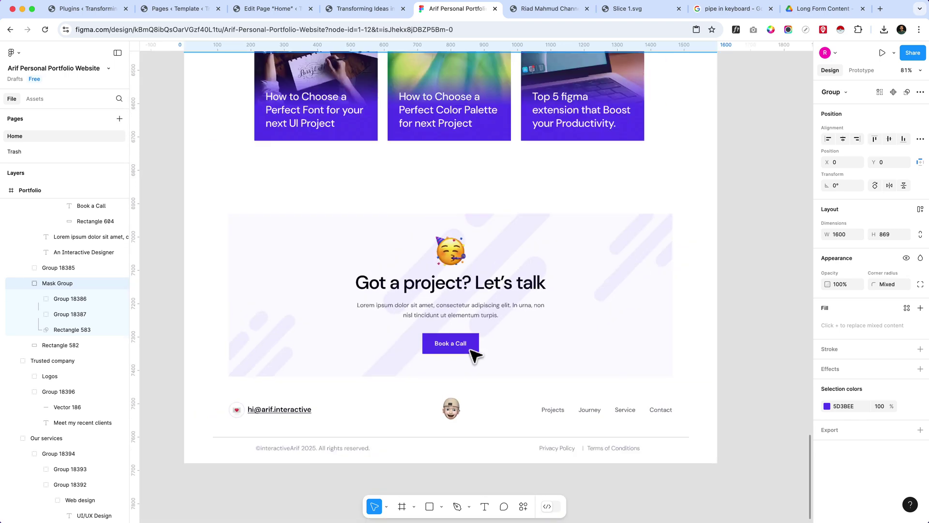
scroll(479, 358, "up", 5)
scroll(486, 290, "up", 5)
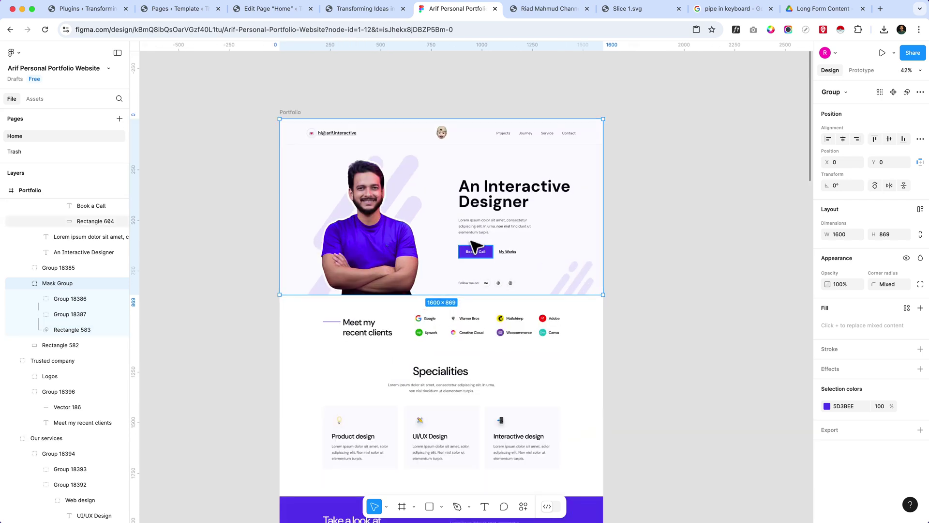
scroll(496, 203, "up", 4)
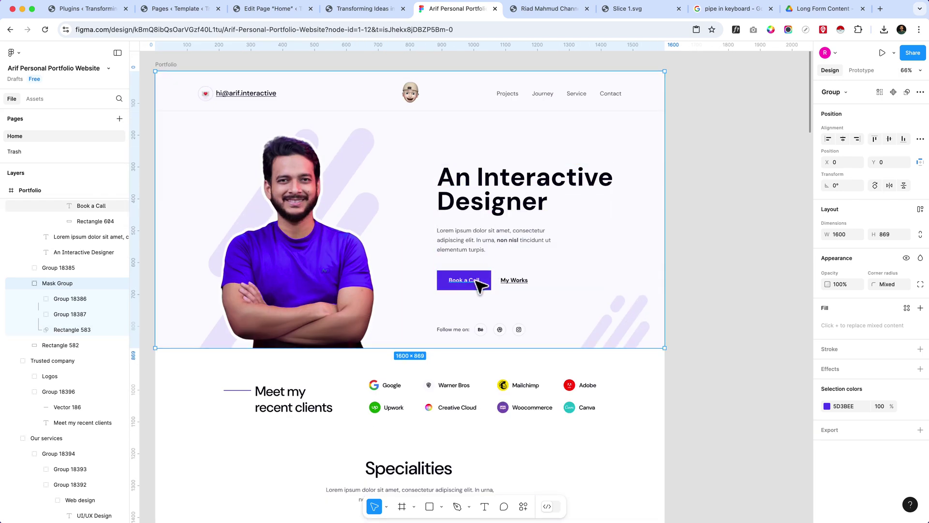
scroll(481, 284, "up", 3)
scroll(432, 283, "down", 2)
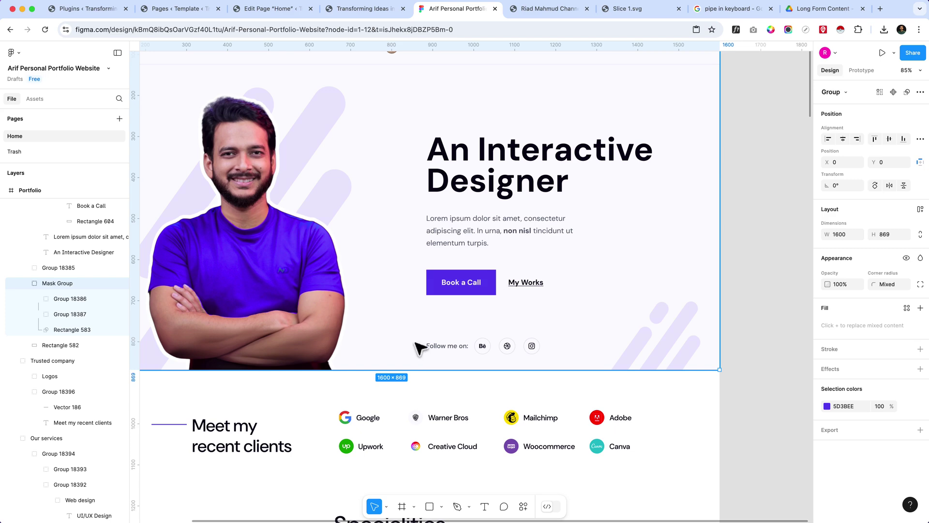
left_click(266, 9)
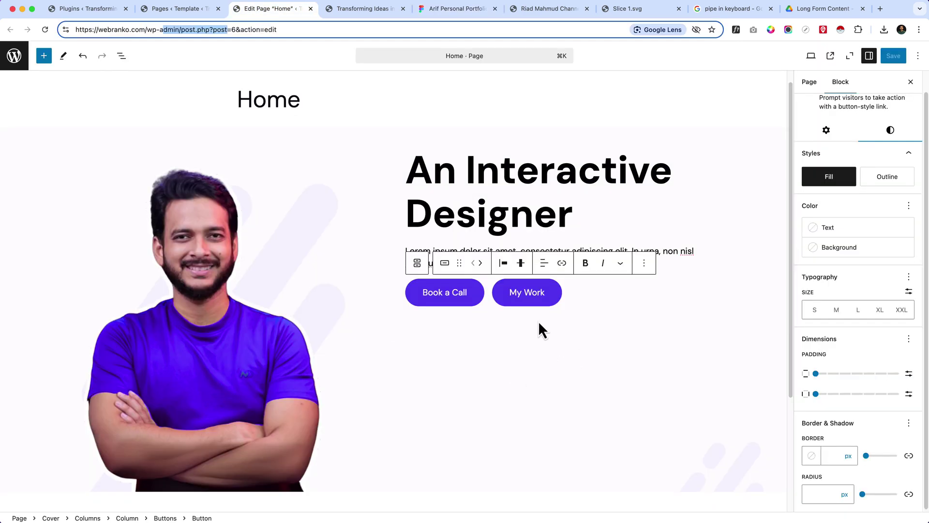
- Give the My Work button a fully transparent background and black Contrast text colour
left_click(310, 8)
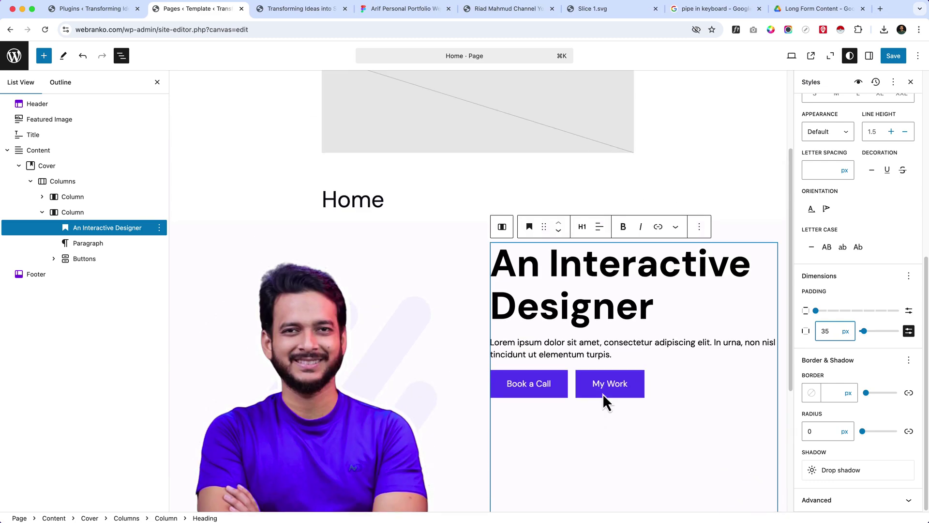
scroll(436, 264, "down", 8)
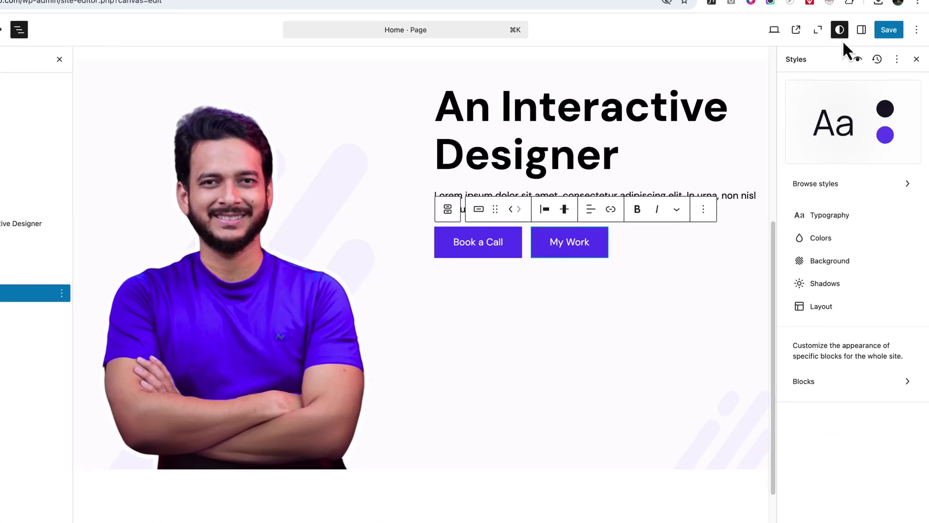
left_click(861, 30)
left_click(575, 252)
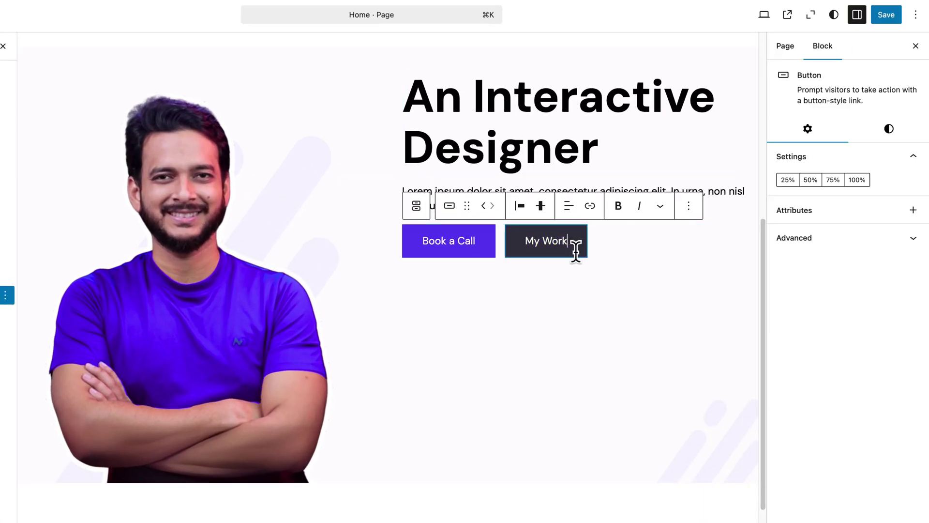
left_click(880, 138)
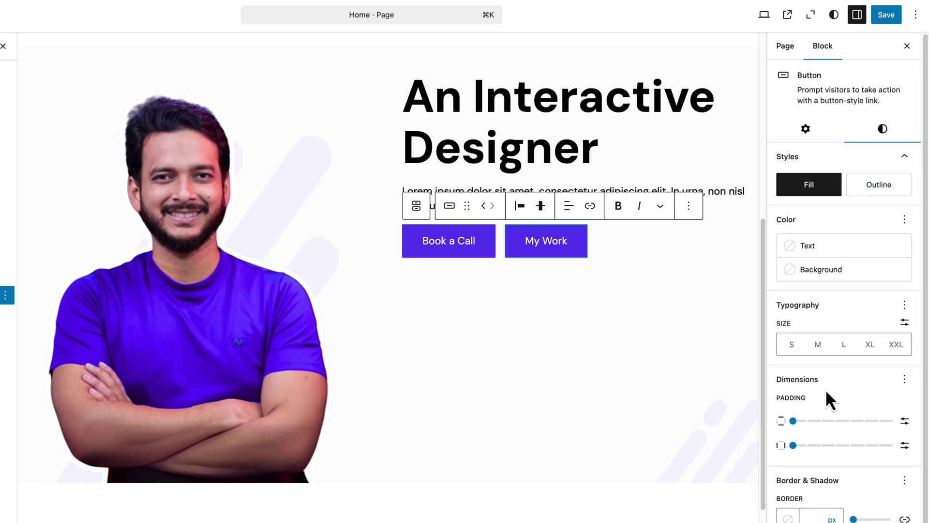
left_click(903, 276)
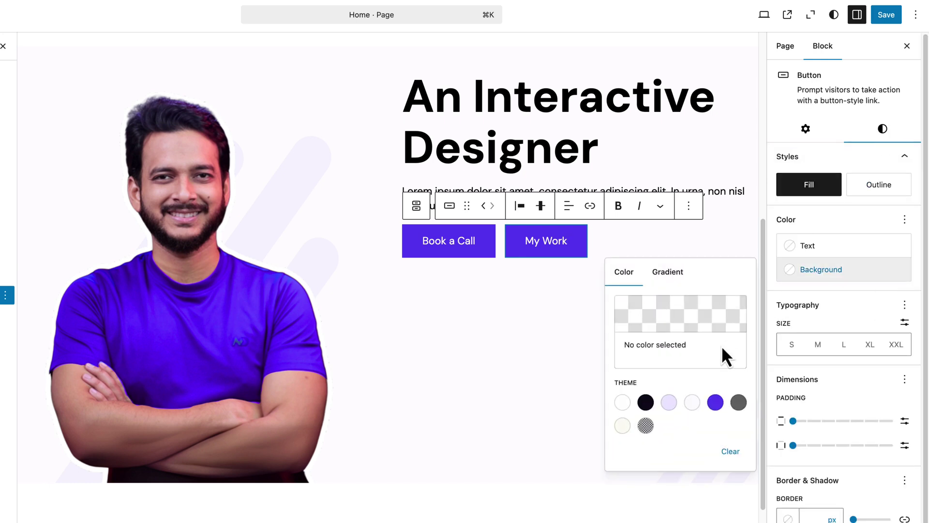
left_click(645, 425)
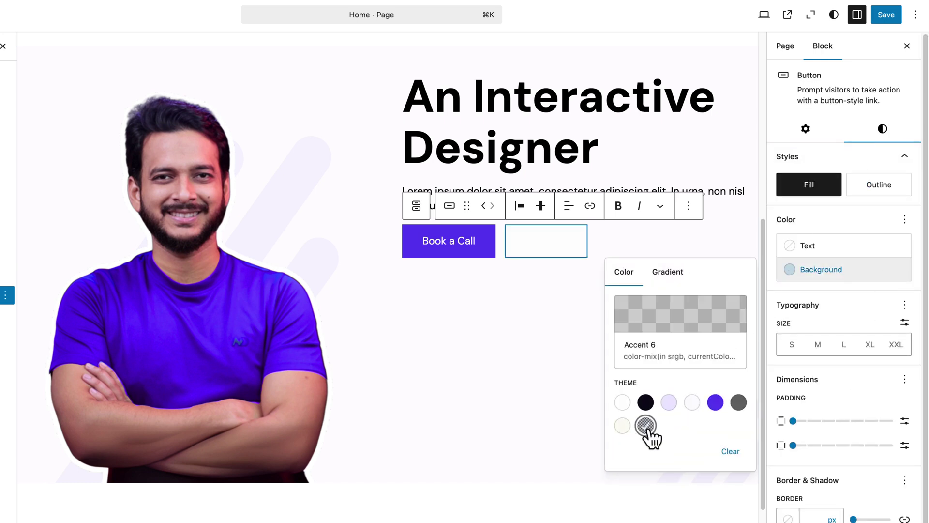
left_click(701, 322)
left_click_drag(555, 458, 429, 452)
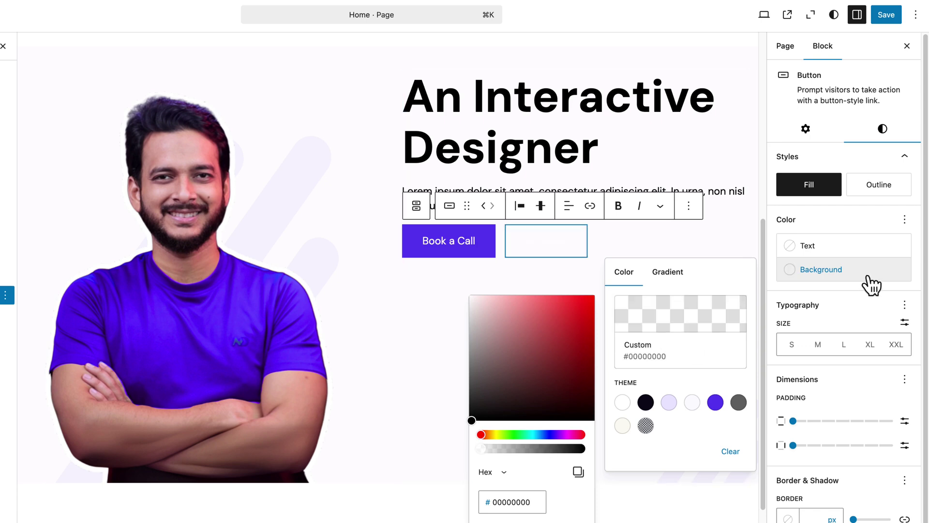
left_click(850, 249)
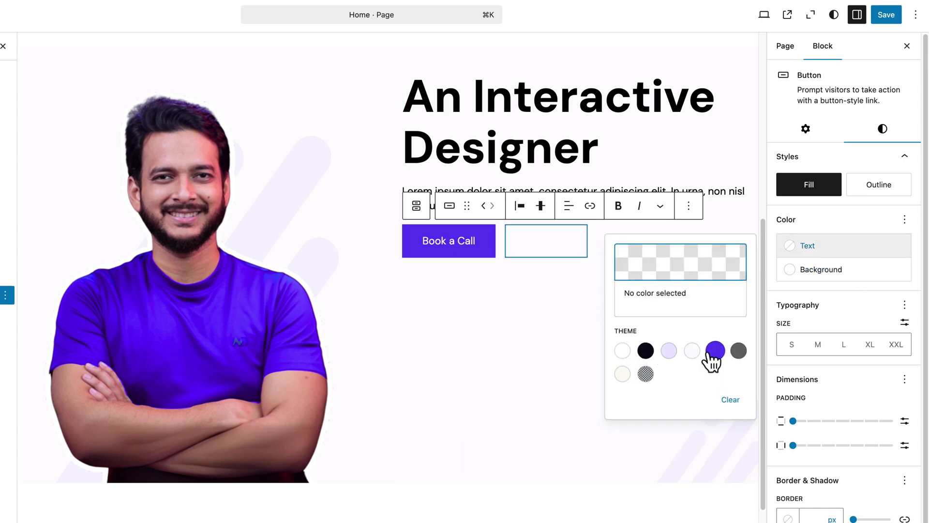
left_click(646, 350)
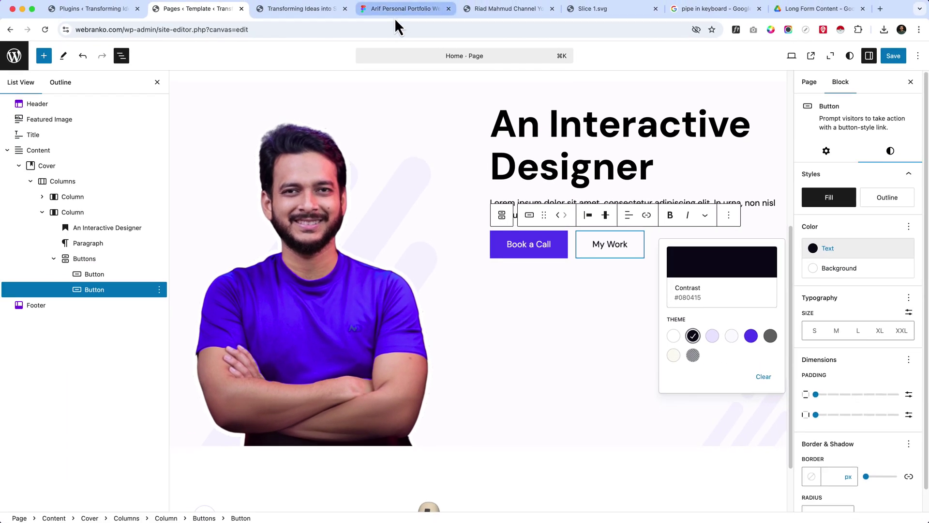
- Reduce My Work's side padding to Tiny after checking Figma and the live site
left_click(396, 12)
left_click(280, 14)
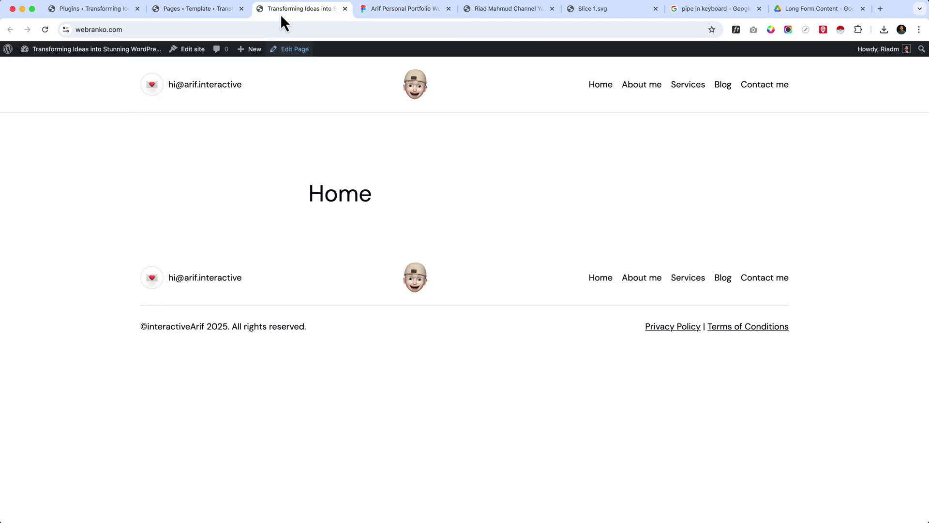
left_click(211, 10)
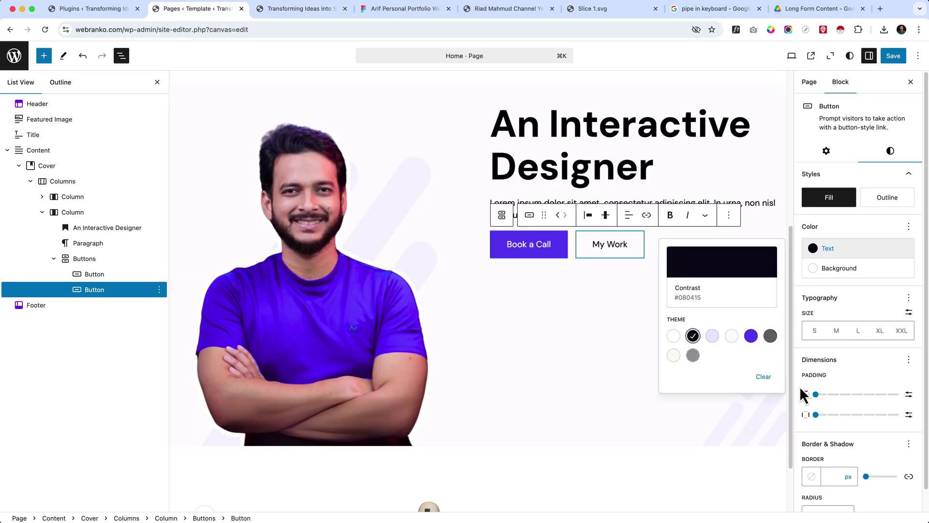
left_click(828, 414)
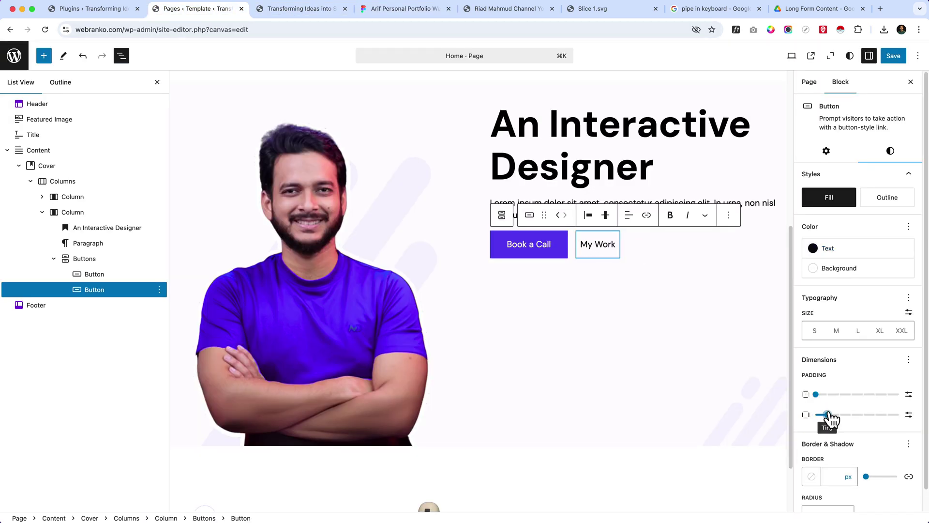
- Underline the My Work text, then select the column holding the hero text
double_click(586, 239)
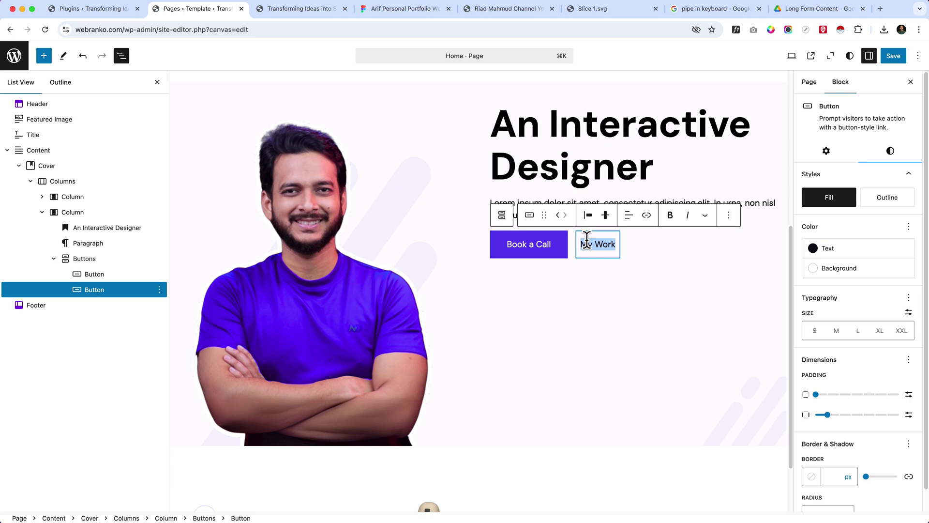
key("BackSpace")
key("super+z")
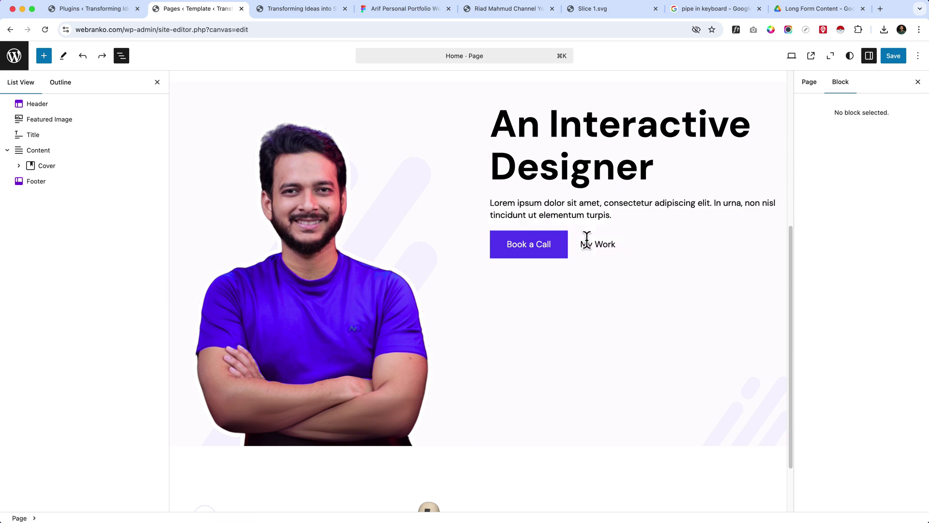
triple_click(592, 245)
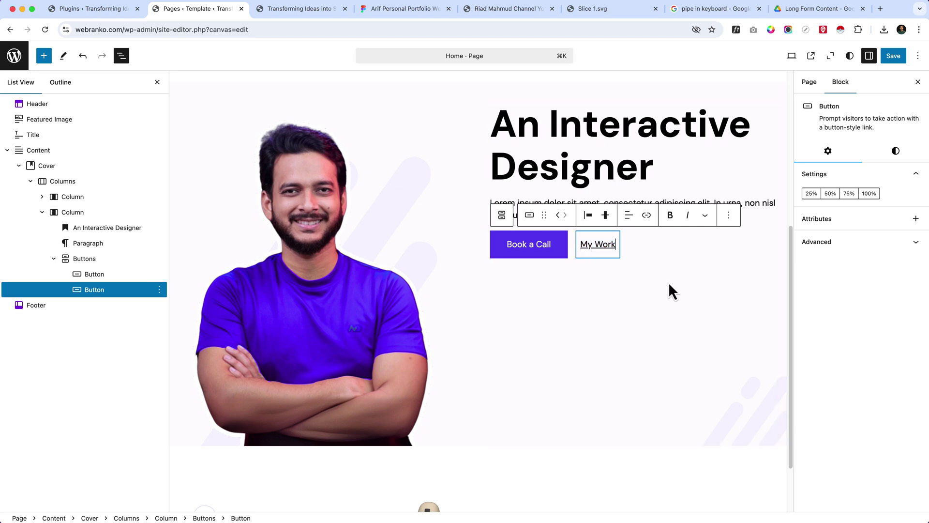
left_click(670, 253)
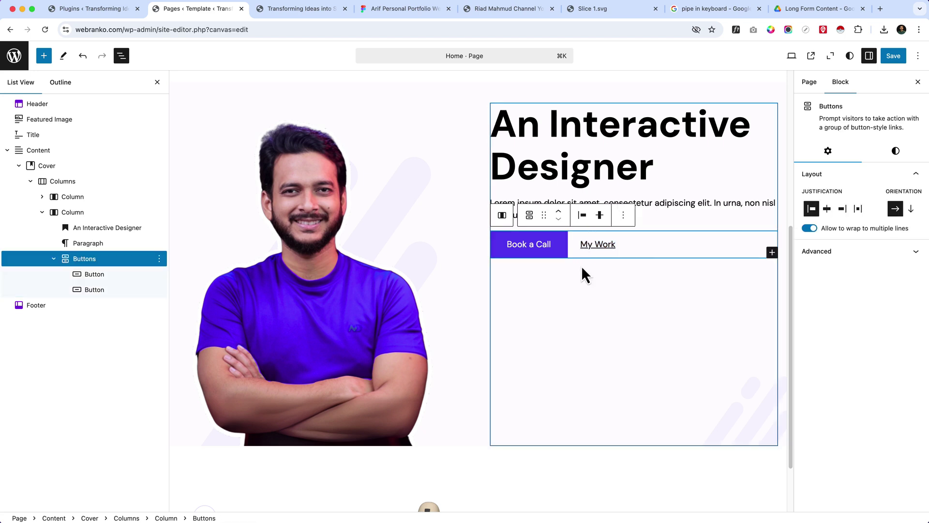
key("super+u")
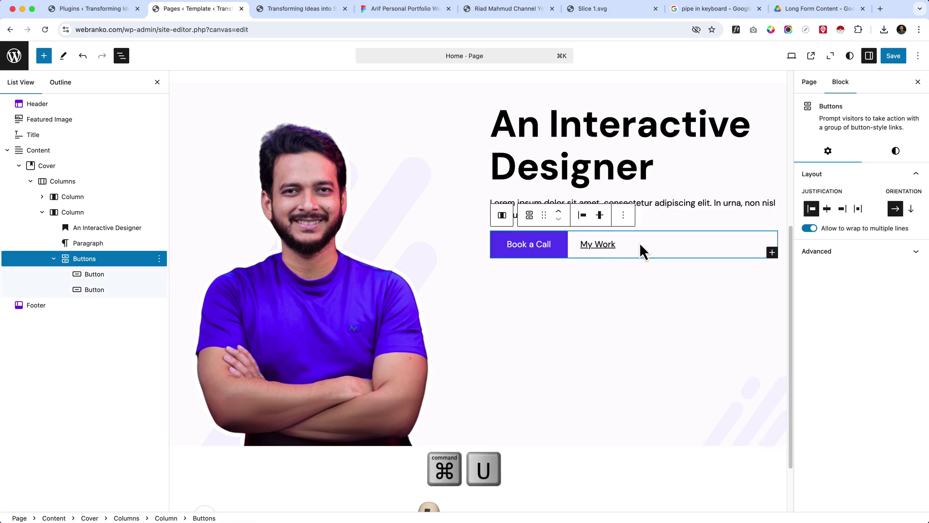
left_click(631, 306)
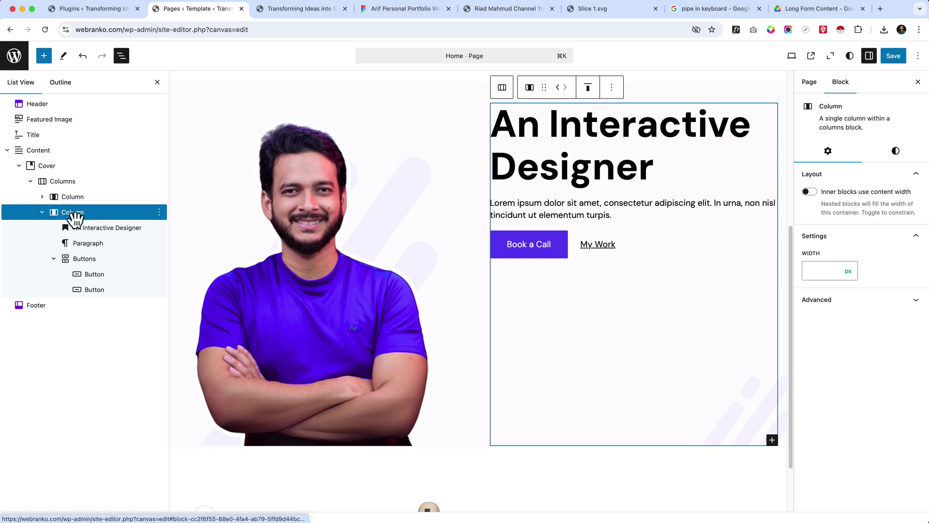
- Align the hero text column to the middle, save the template, and open the live site
left_click(589, 92)
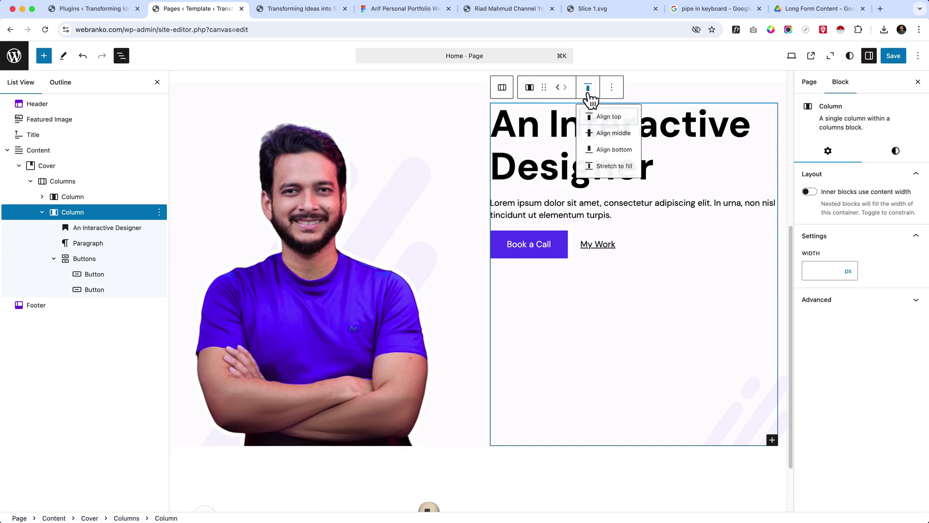
left_click(613, 137)
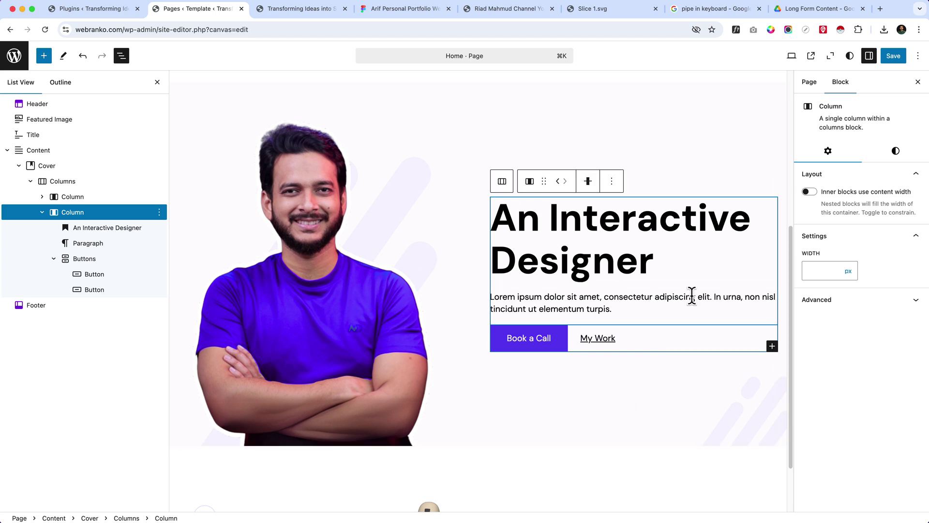
left_click(894, 56)
left_click(893, 56)
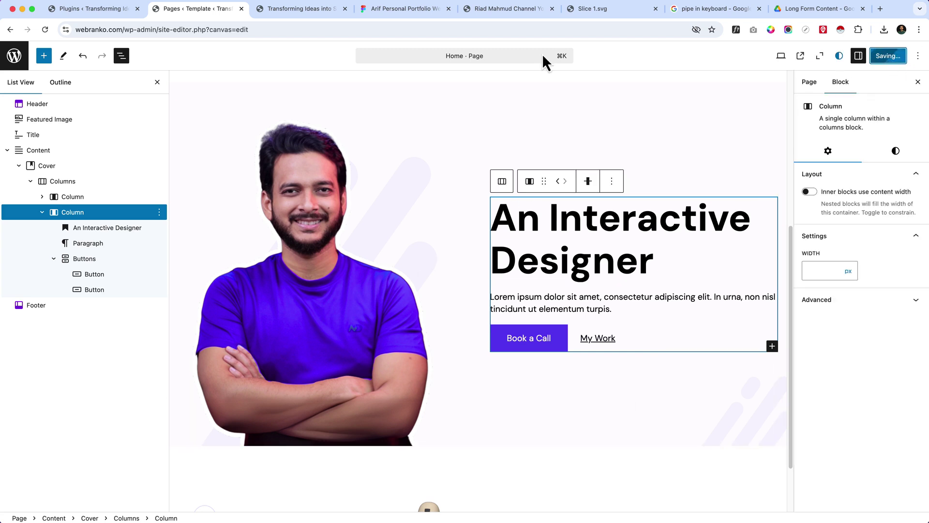
left_click(297, 10)
left_click(300, 30)
- Reload the live Home page, review the centred hero, and return to the site editor
key("Return")
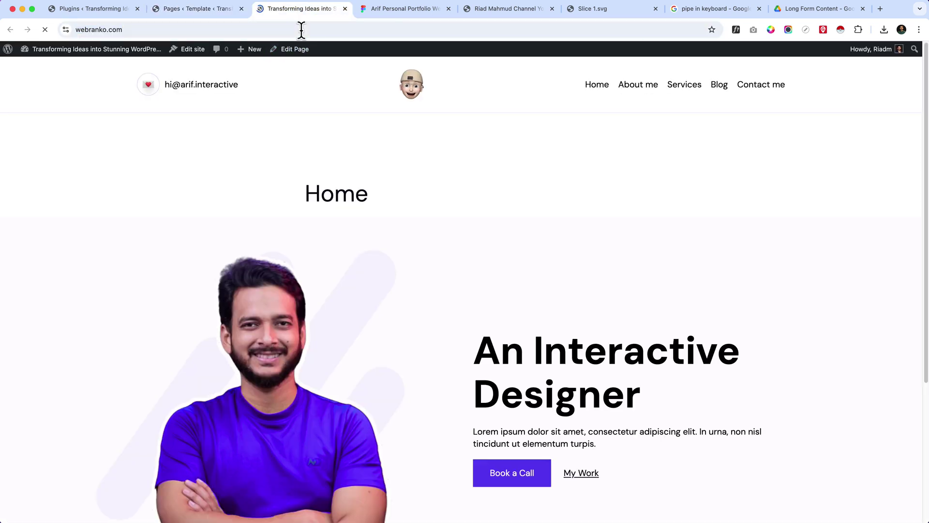
scroll(431, 426, "down", 4)
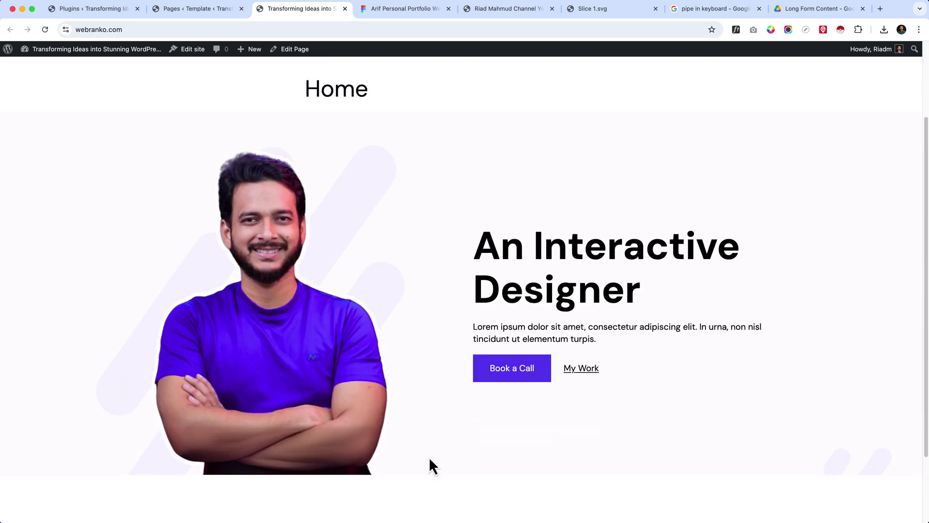
scroll(428, 456, "up", 4)
left_click_drag(298, 205, 366, 189)
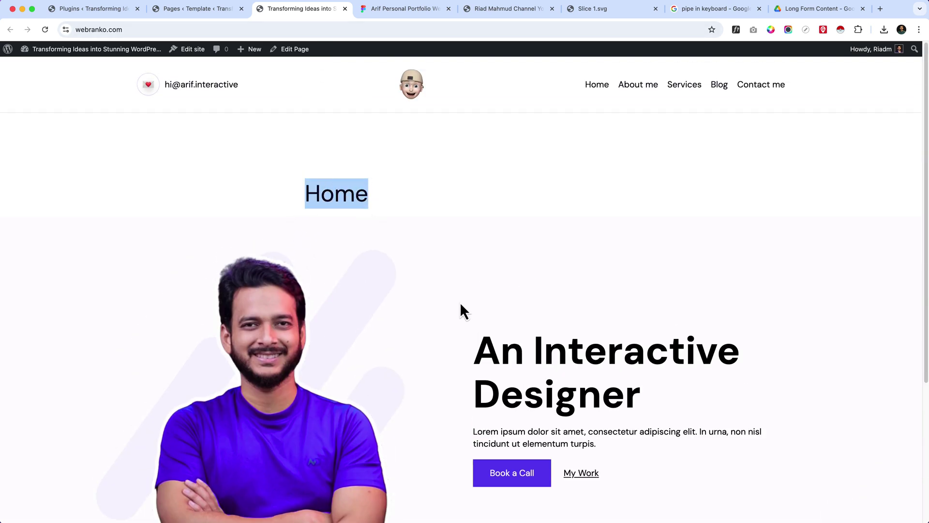
scroll(460, 300, "down", 3)
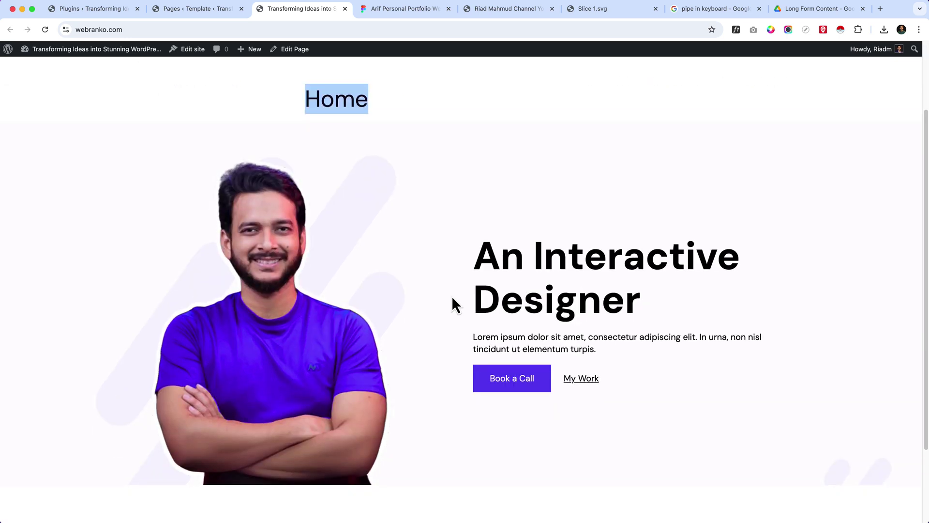
scroll(451, 303, "up", 3)
scroll(338, 332, "down", 5)
scroll(365, 339, "up", 5)
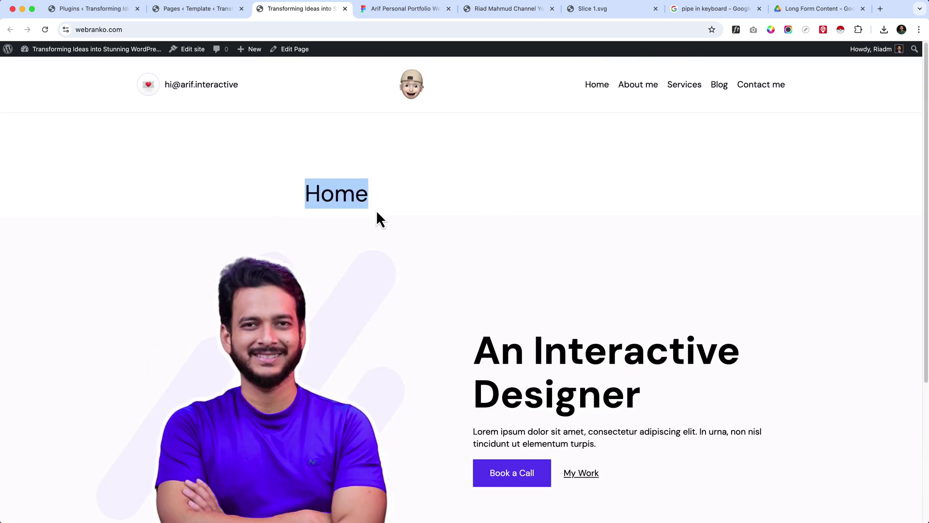
left_click(194, 12)
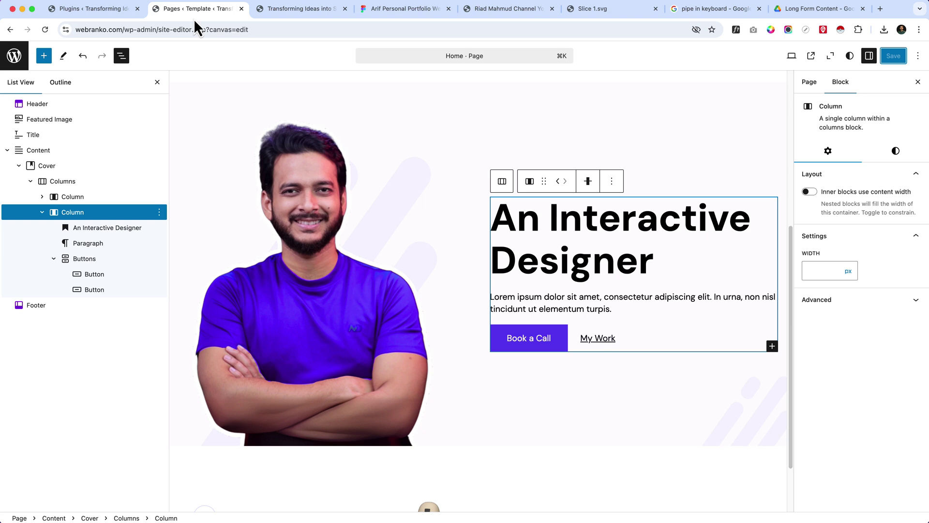
- View the live front page and open its page editor in a new tab, closing the extra tab
scroll(310, 199, "up", 5)
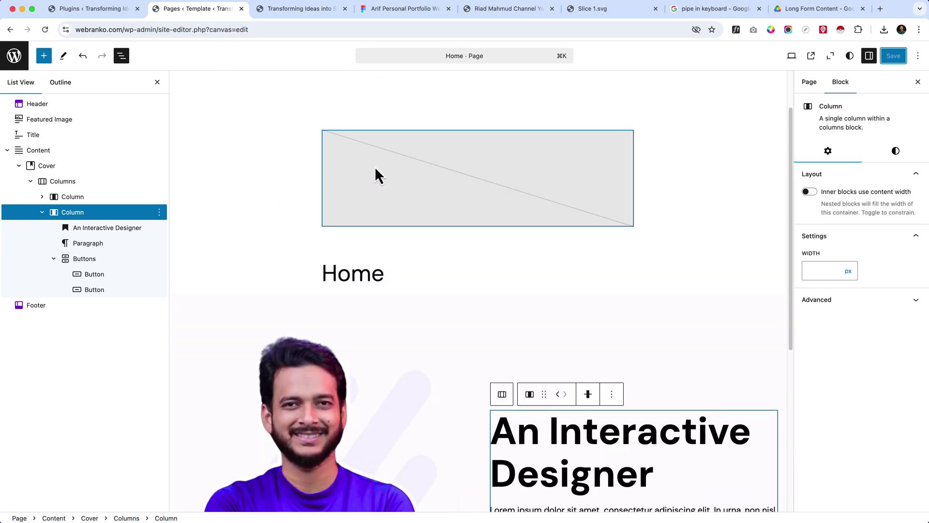
left_click(310, 10)
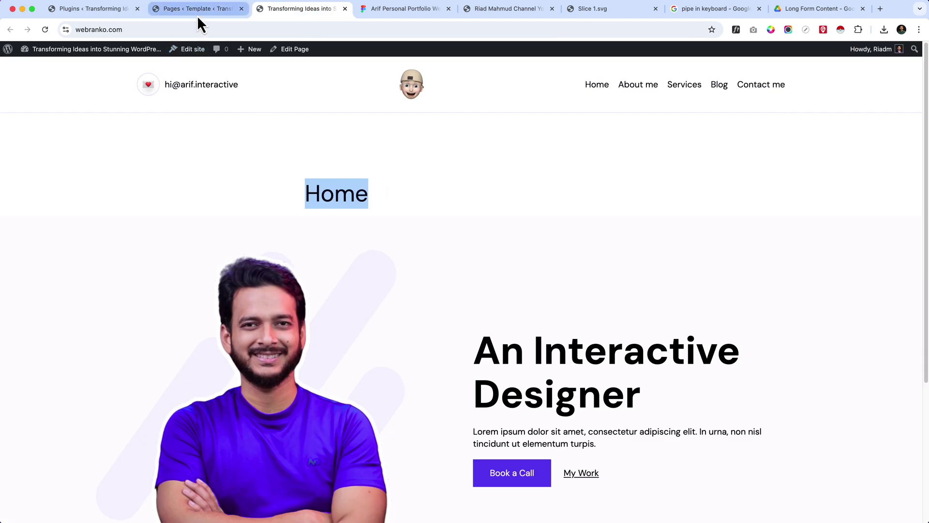
right_click(278, 52)
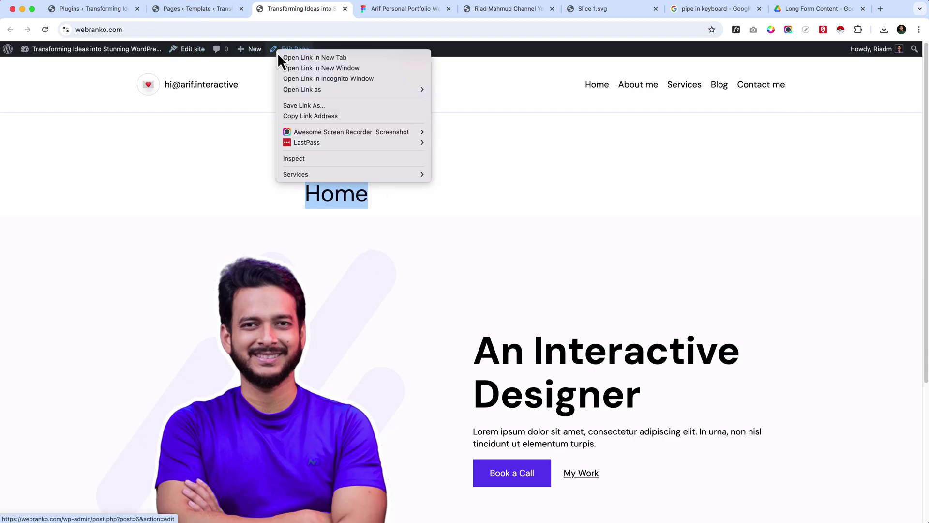
left_click(288, 56)
left_click(366, 11)
left_click_drag(367, 11, 271, 11)
key("super+w")
left_click_drag(153, 33, 194, 34)
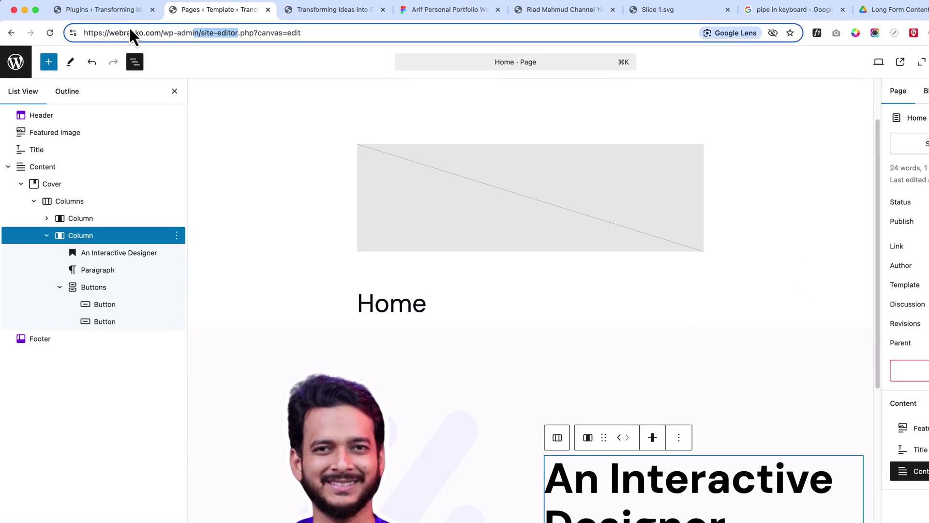
- Go to the Design overview and browse the list of site templates
left_click(22, 64)
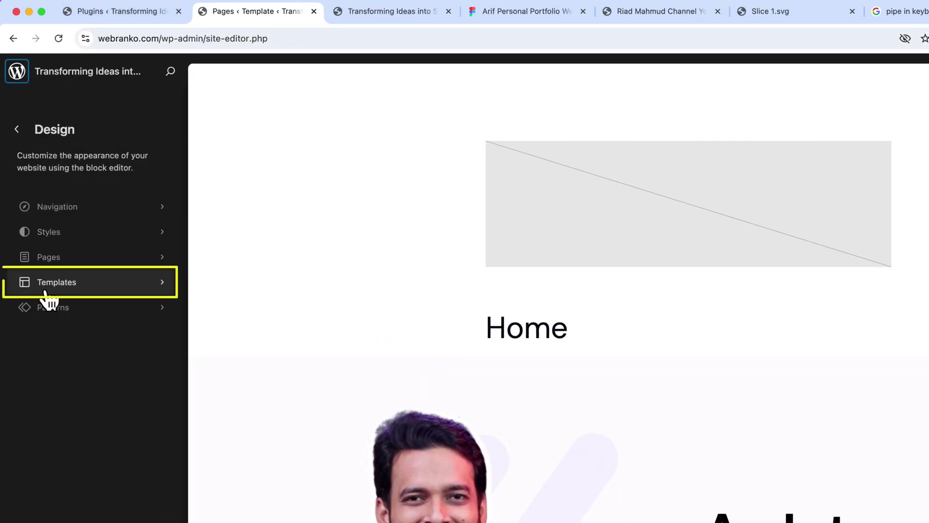
left_click(78, 290)
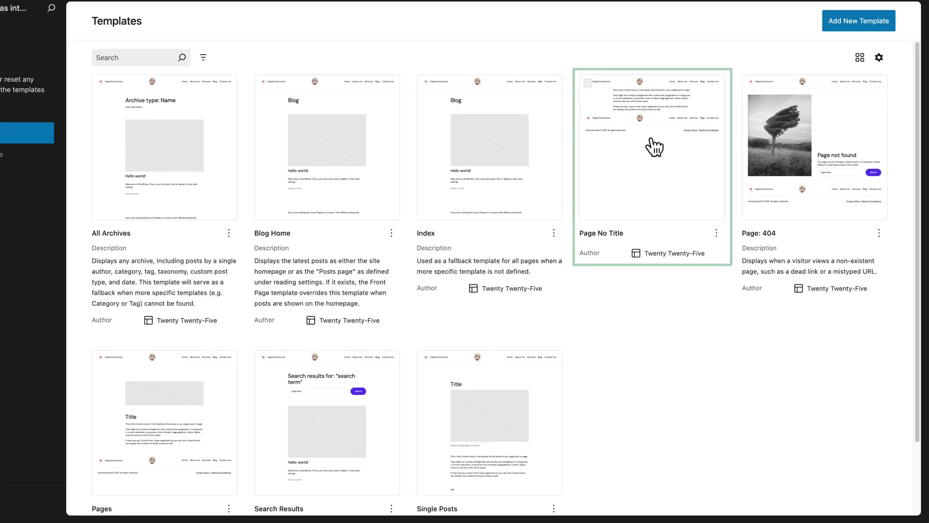
left_click(305, 7)
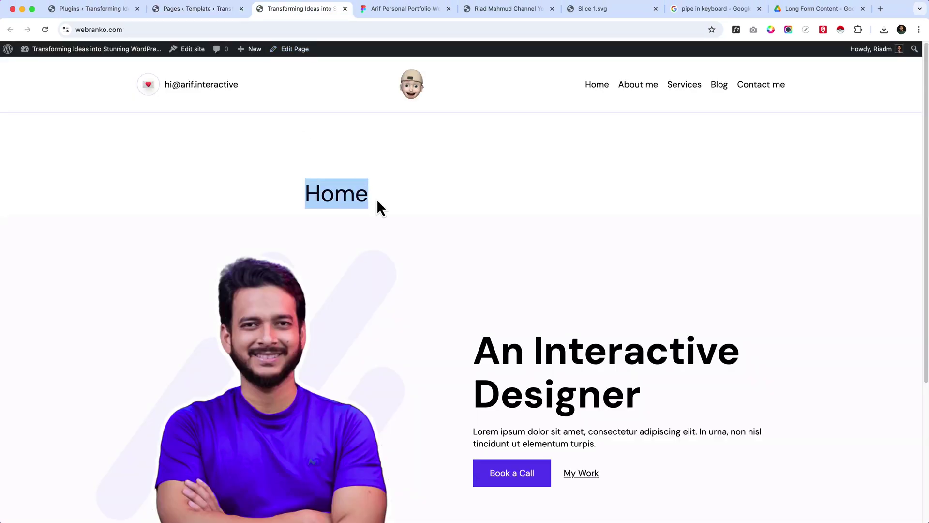
left_click(174, 18)
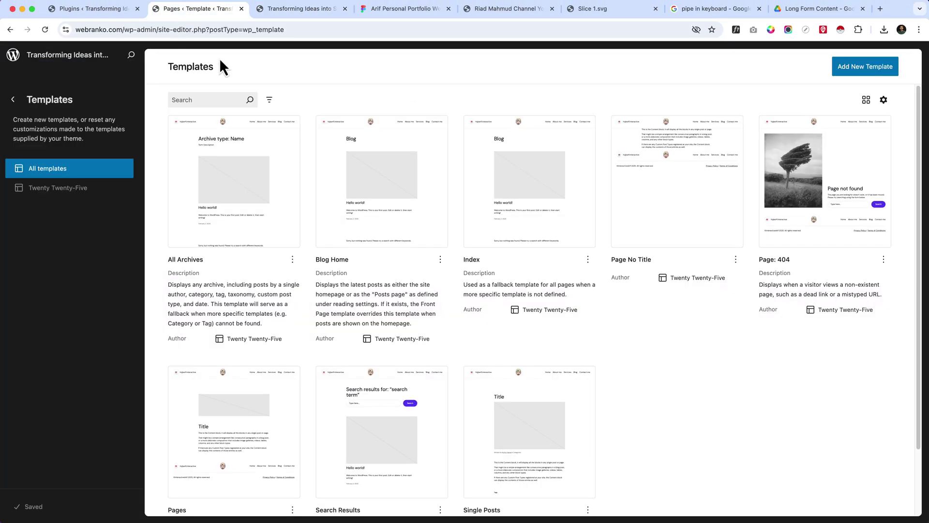
scroll(507, 352, "down", 3)
- Open the Home page editor and swap its template to Page No Title
left_click(13, 100)
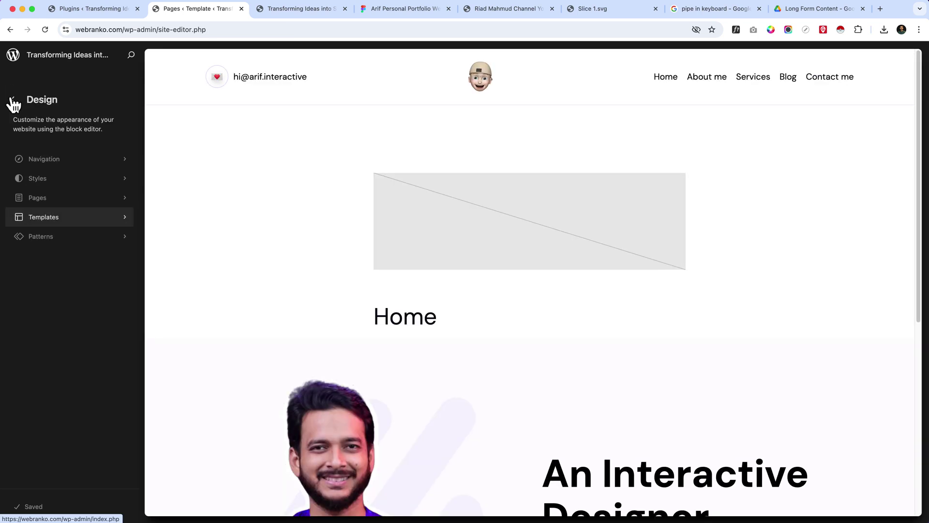
left_click(316, 241)
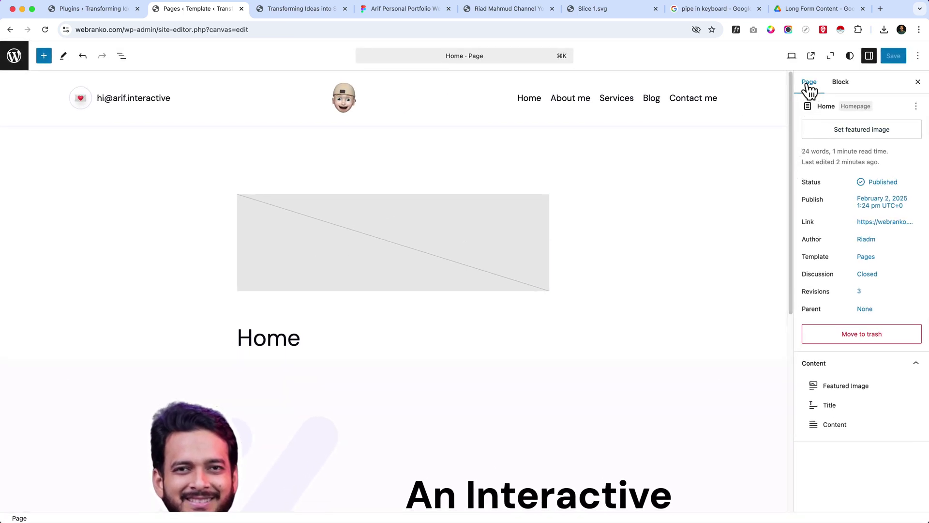
left_click(159, 30)
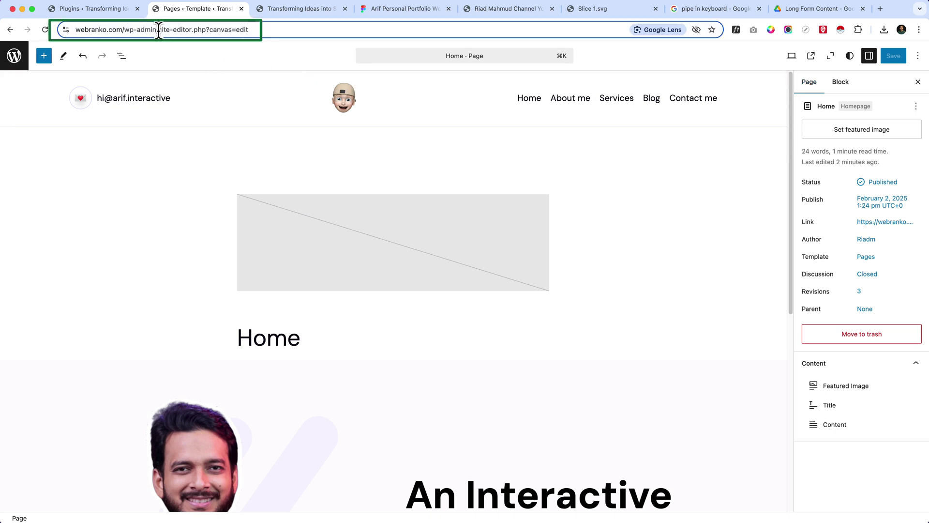
left_click_drag(159, 30, 194, 30)
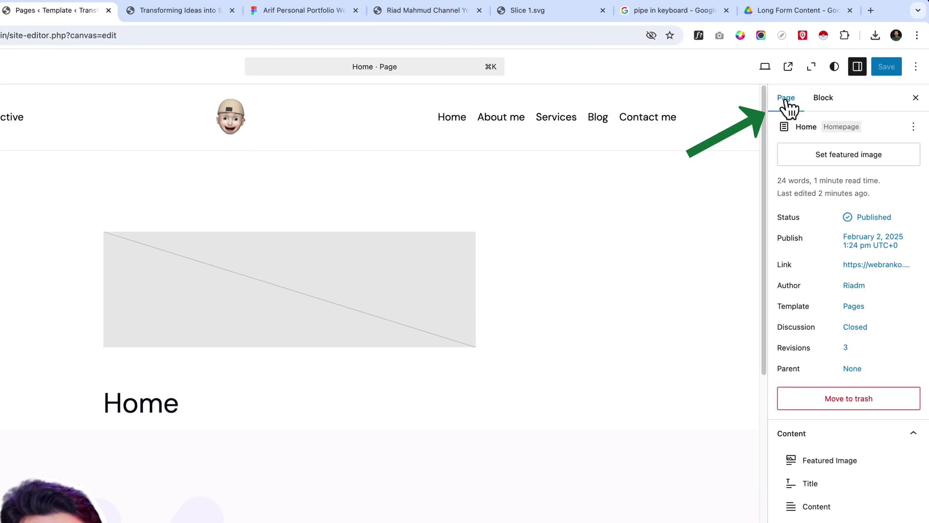
left_click(853, 310)
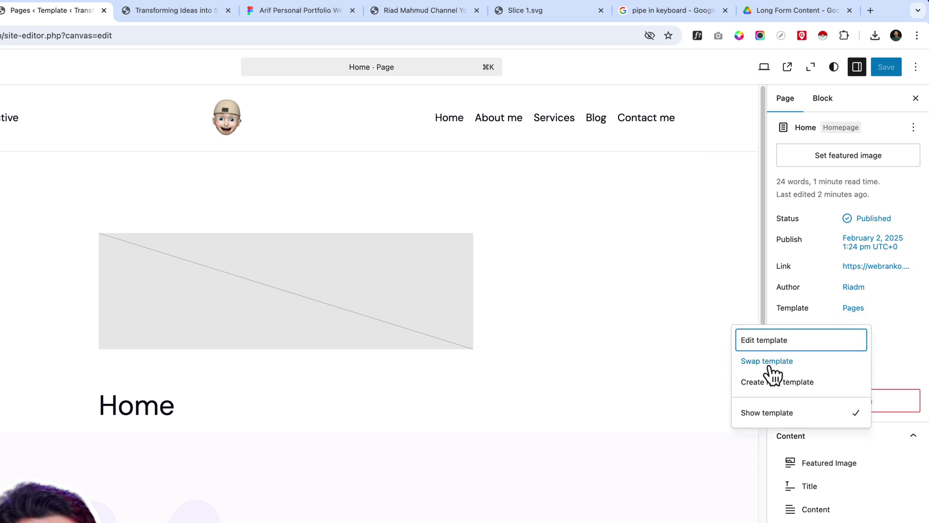
left_click(771, 367)
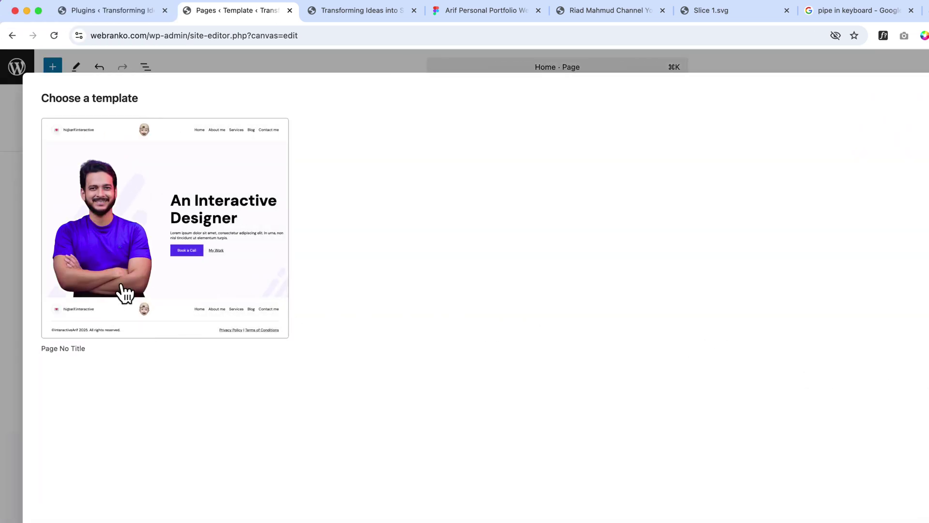
left_click(124, 291)
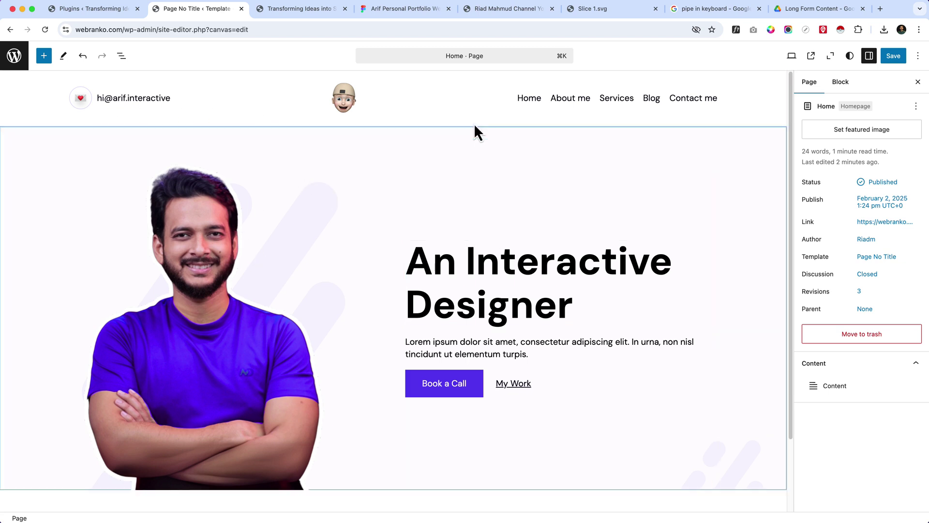
left_click(389, 10)
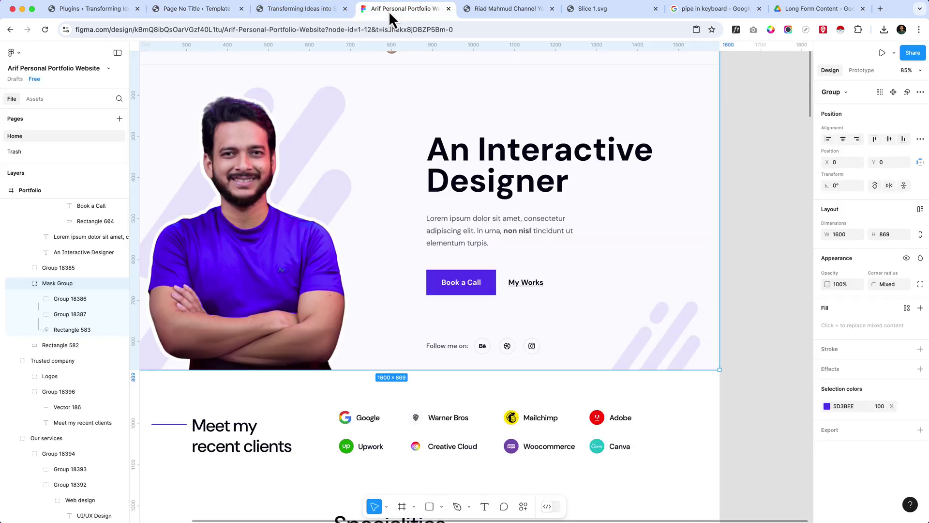
scroll(428, 271, "up", 4)
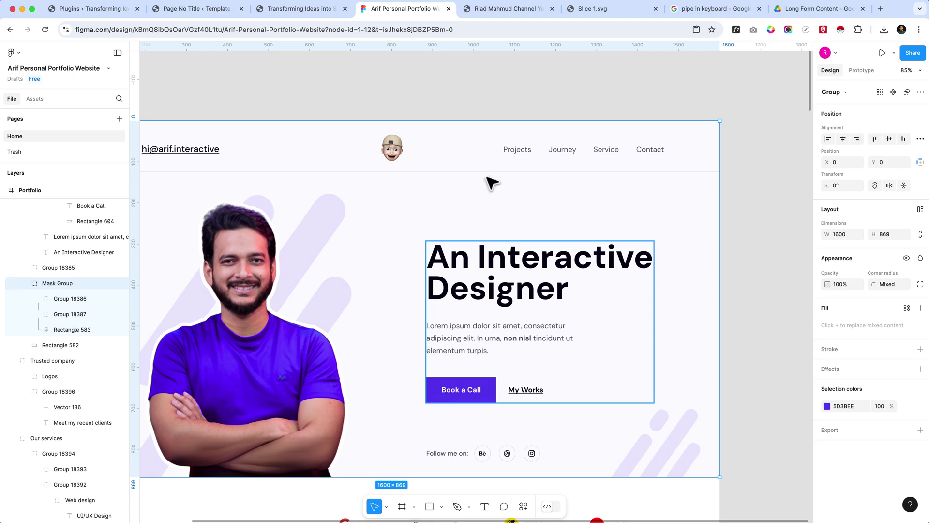
left_click(202, 14)
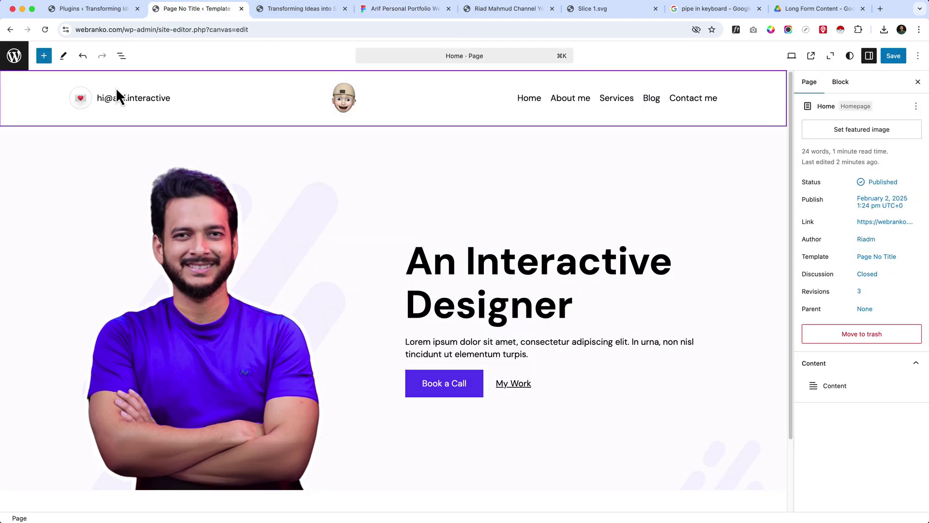
- Open the Header template part and set its Group background to Accent 2 (#FBFAFF)
left_click(428, 63)
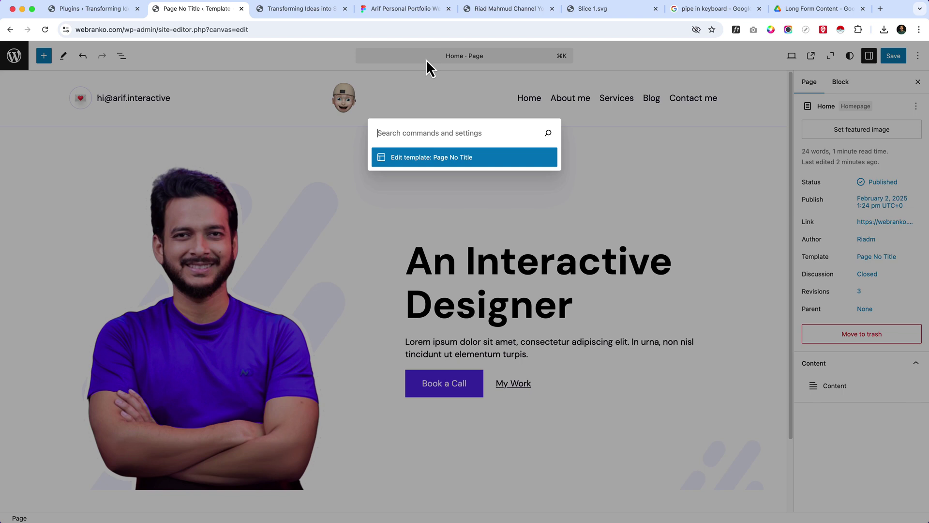
type("header")
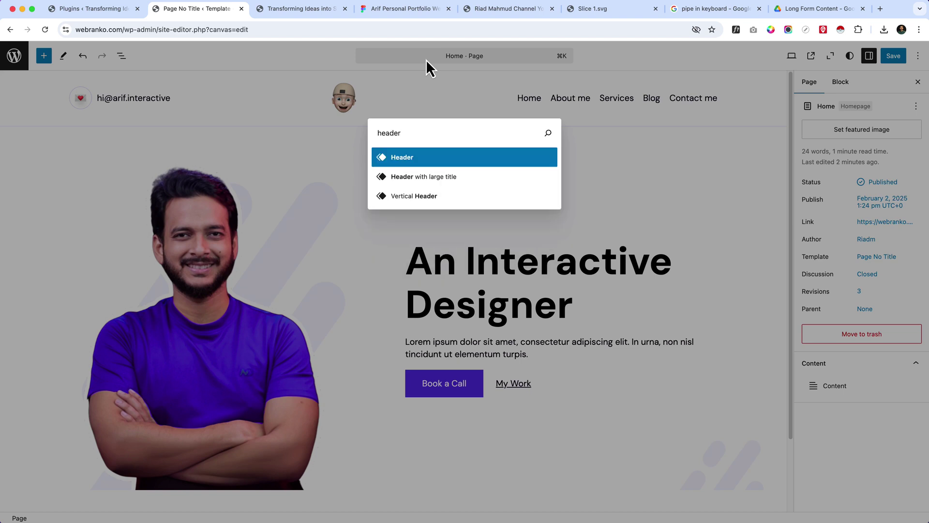
key("Return")
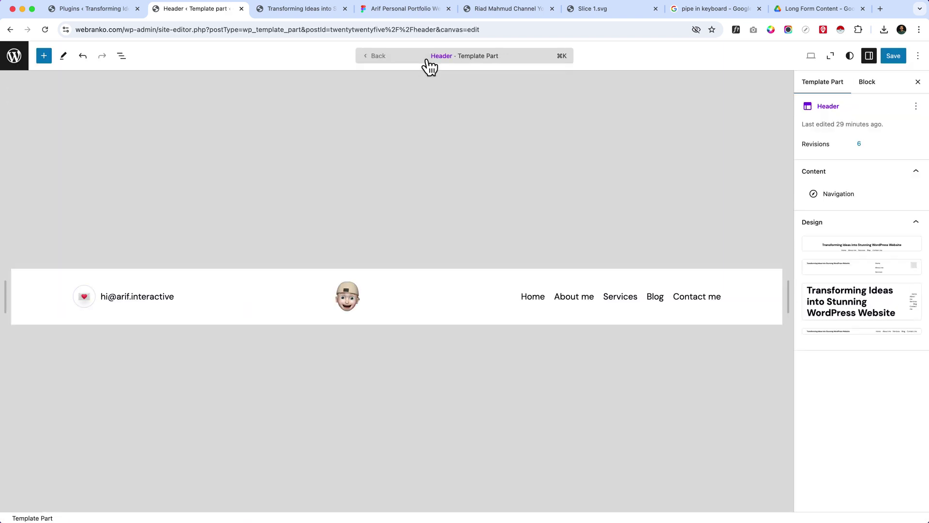
left_click(35, 295)
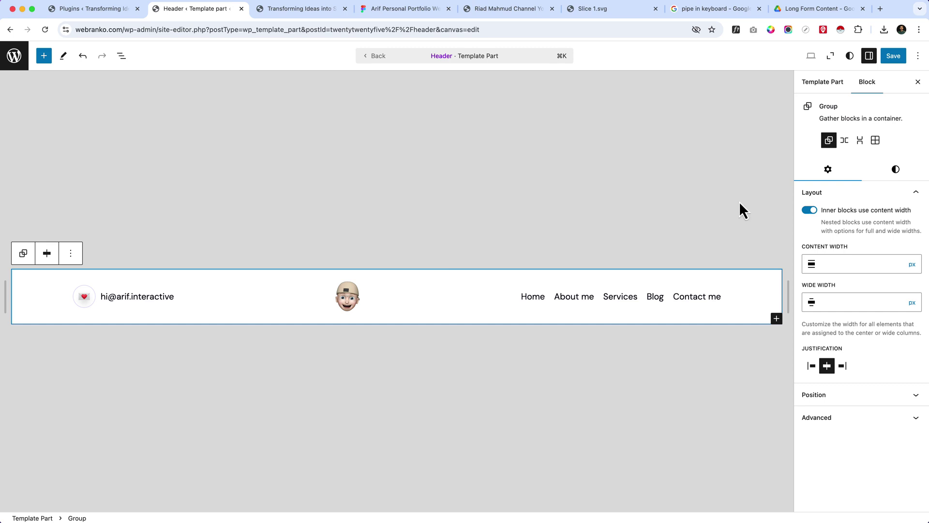
left_click(895, 170)
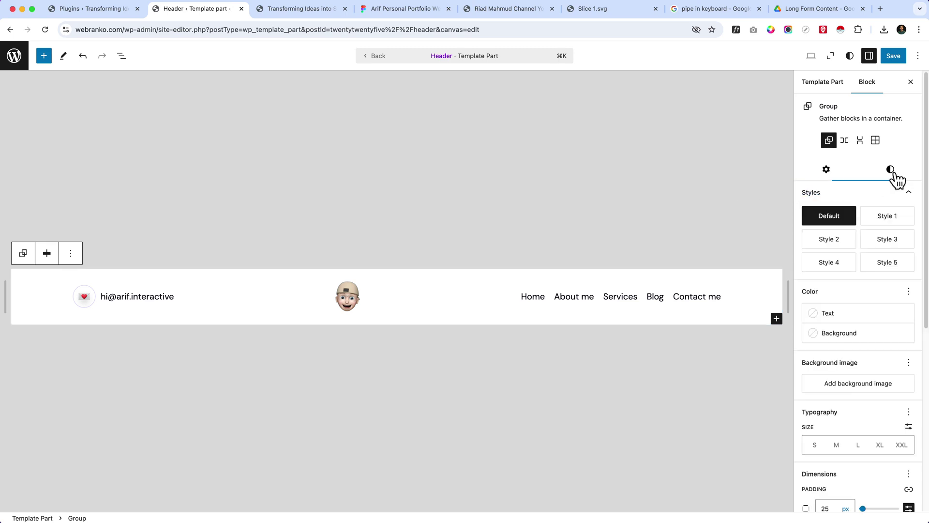
left_click(859, 339)
left_click(731, 444)
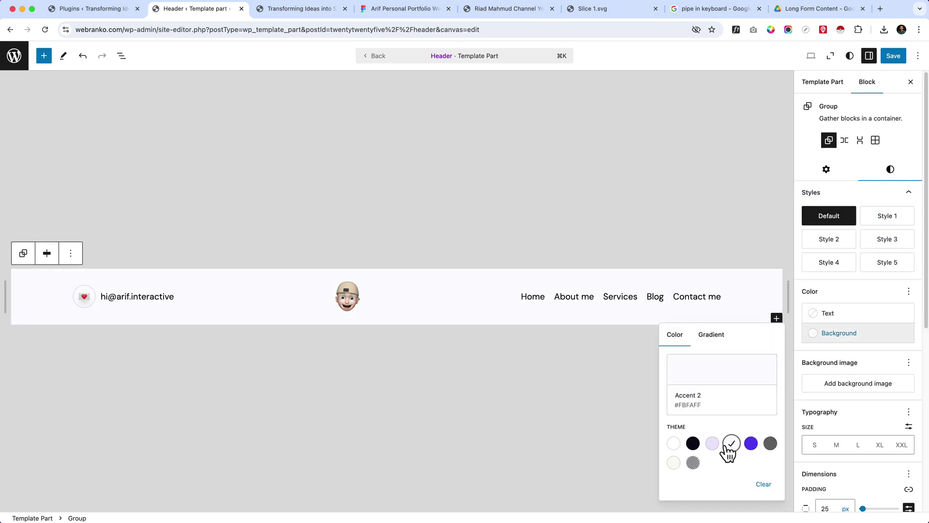
- Search 'home' in the command palette and open the Home page for editing
left_click(433, 56)
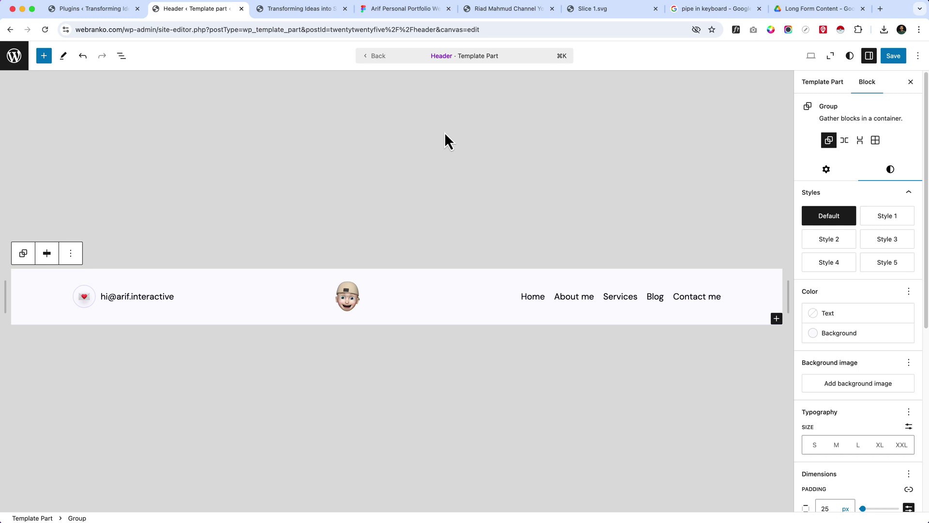
type("page")
key("BackSpace")
key("BackSpace")
key("BackSpace")
key("BackSpace")
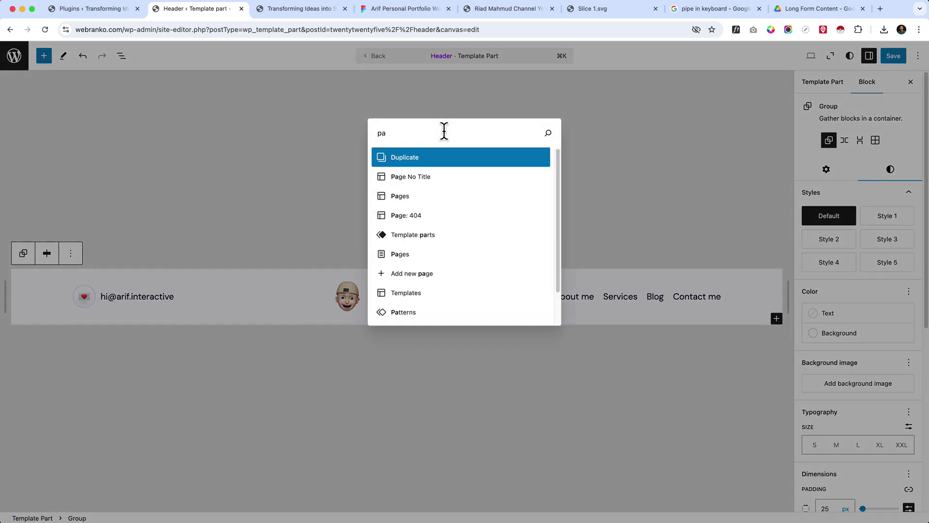
type("home")
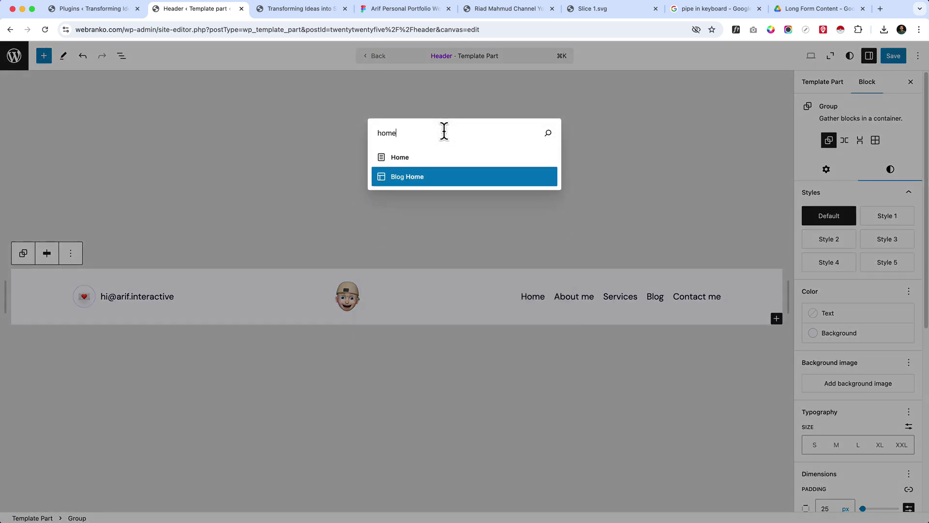
left_click(400, 159)
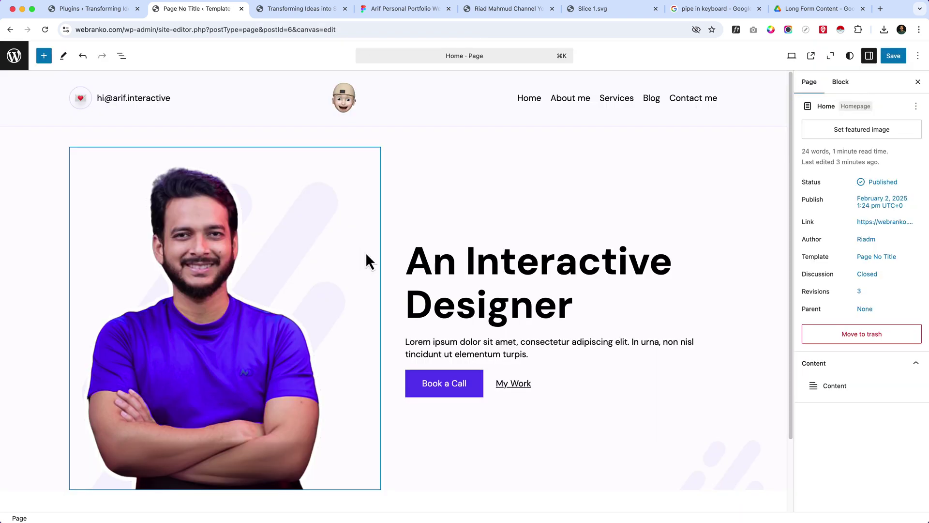
- Select the whole hero Cover block and save both the Home page and template changes
left_click(54, 158)
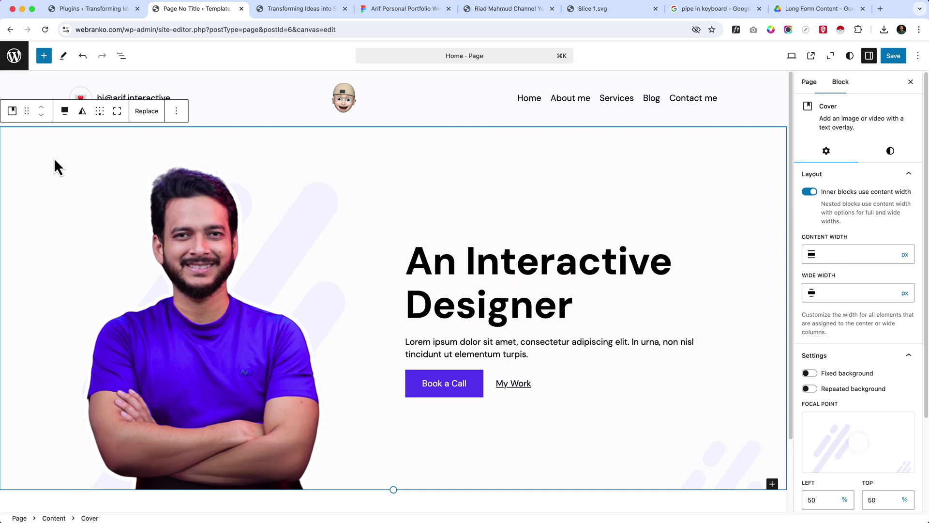
left_click(105, 156)
left_click(460, 154)
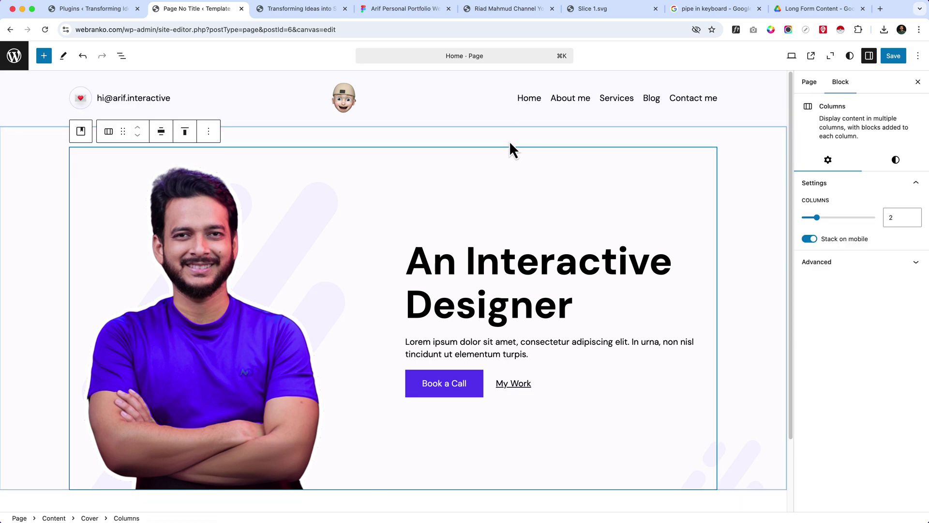
left_click(744, 153)
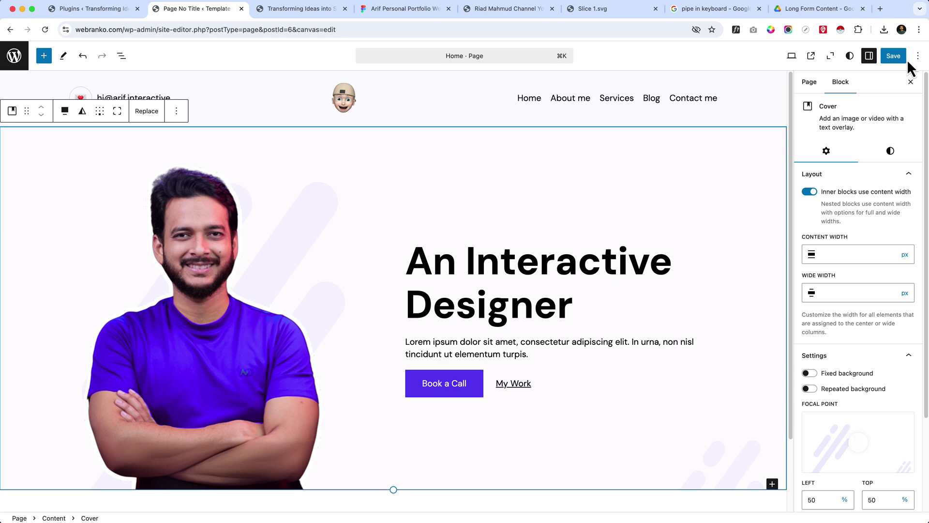
left_click(893, 55)
left_click(892, 56)
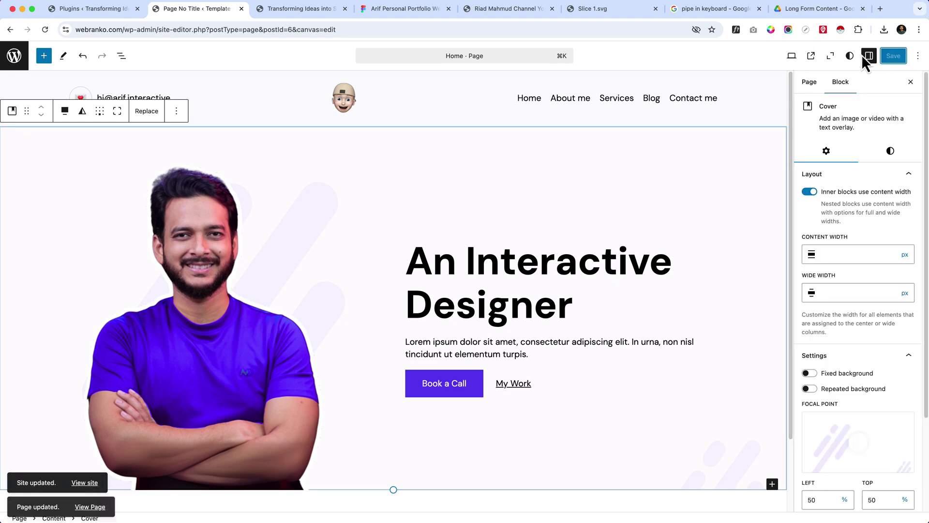
left_click(317, 8)
- Reload the live Home page to show the saved hero under the header
left_click(296, 29)
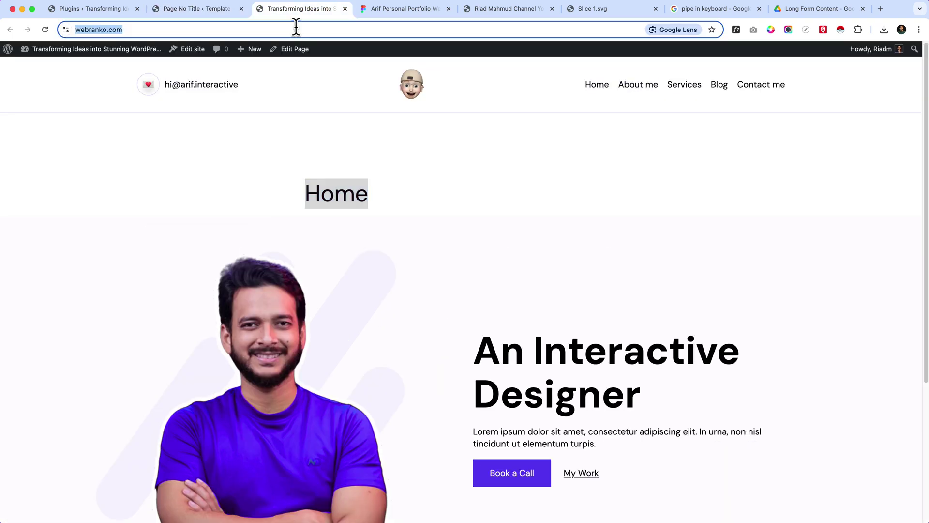
key("Return")
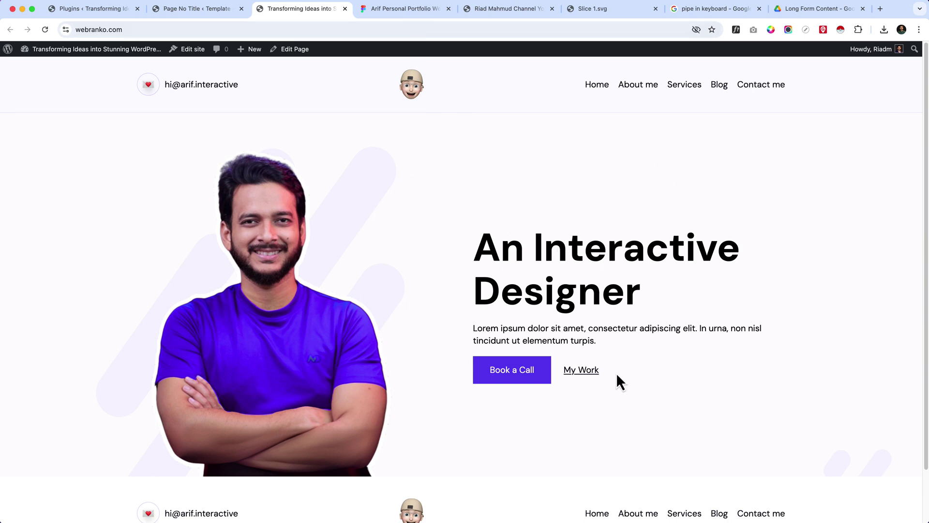
left_click(407, 10)
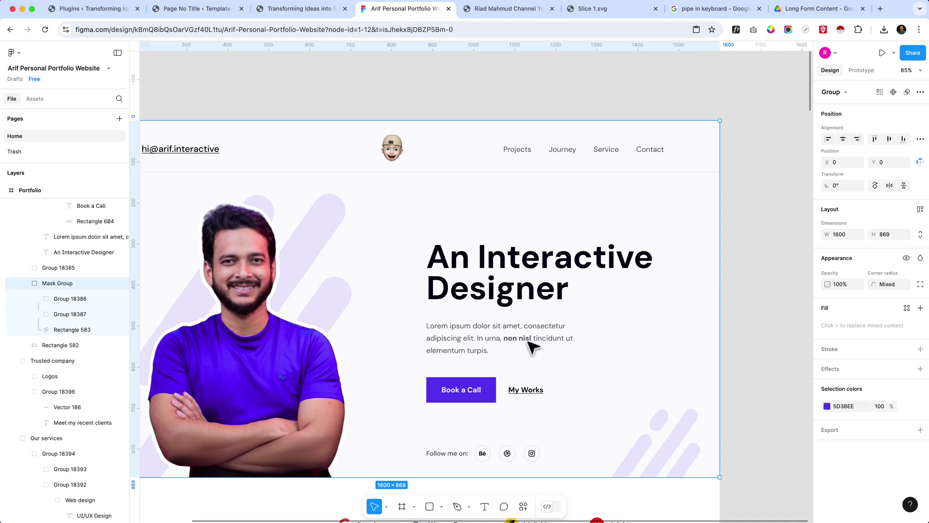
- Inspect the design's 'Follow me on:' text, set in DM Sans Medium 16
scroll(608, 380, "down", 3)
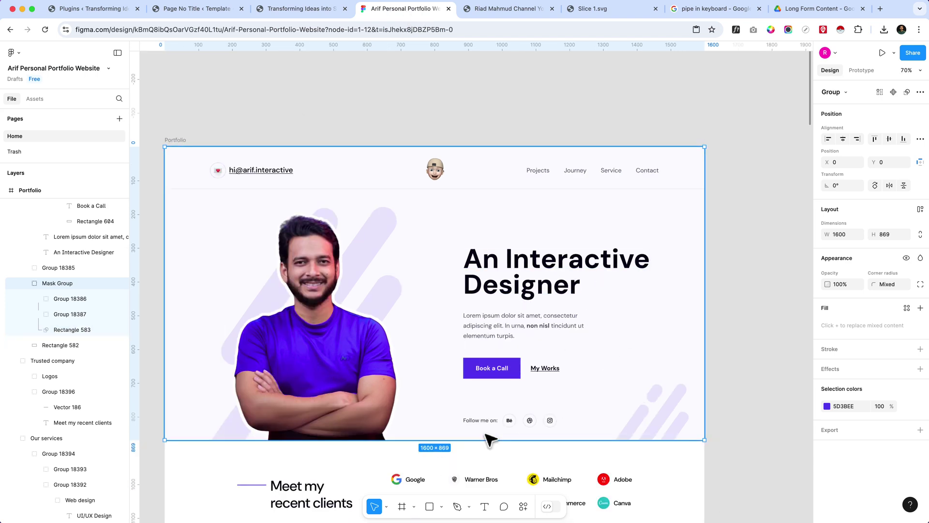
scroll(475, 423, "up", 3)
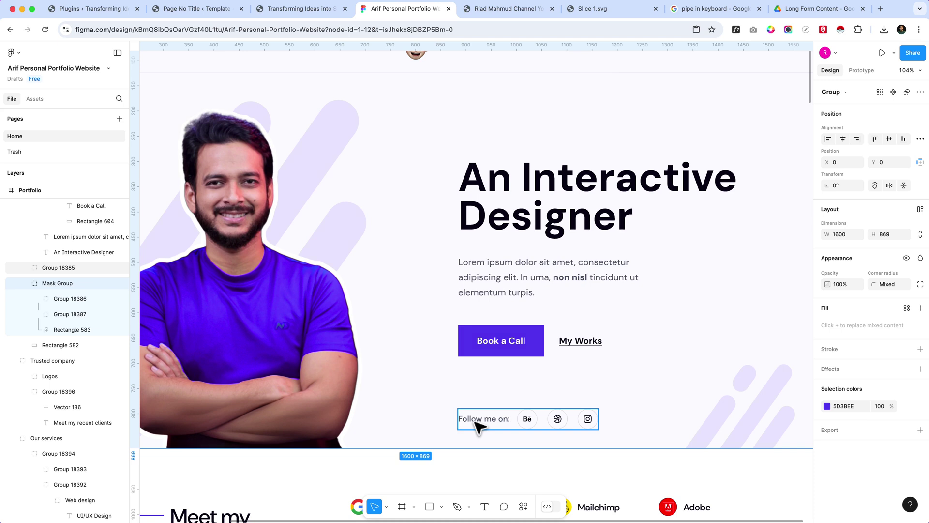
double_click(475, 422)
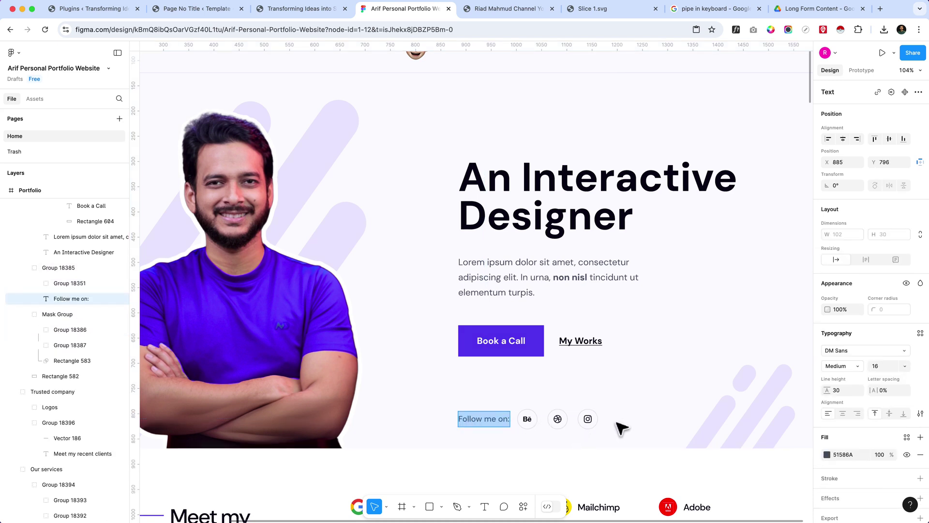
- Select the Buttons group in List View and insert an empty paragraph right below it
left_click(188, 15)
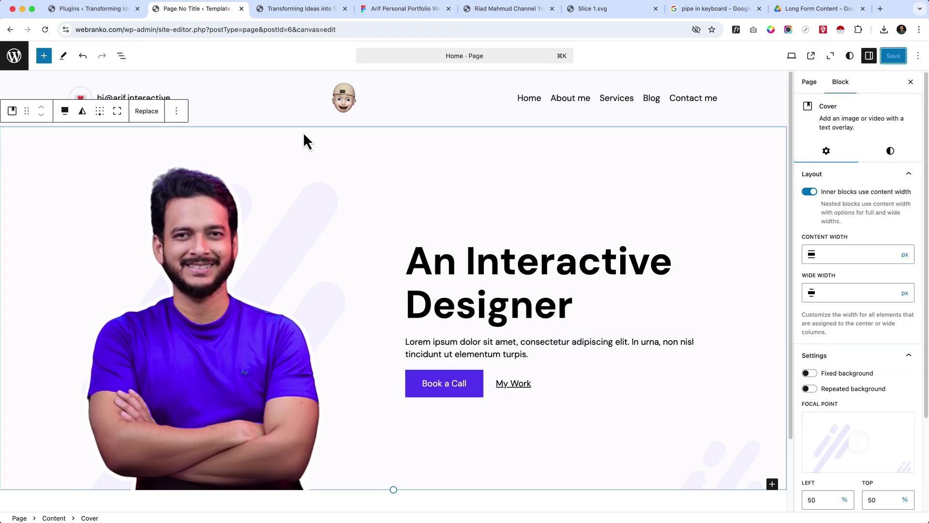
left_click(442, 380)
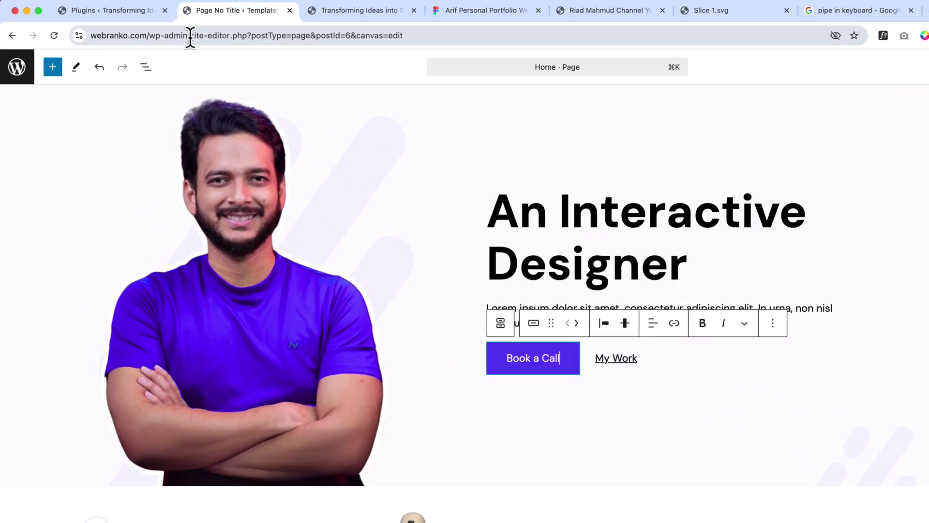
left_click_drag(190, 38, 275, 37)
left_click(356, 11)
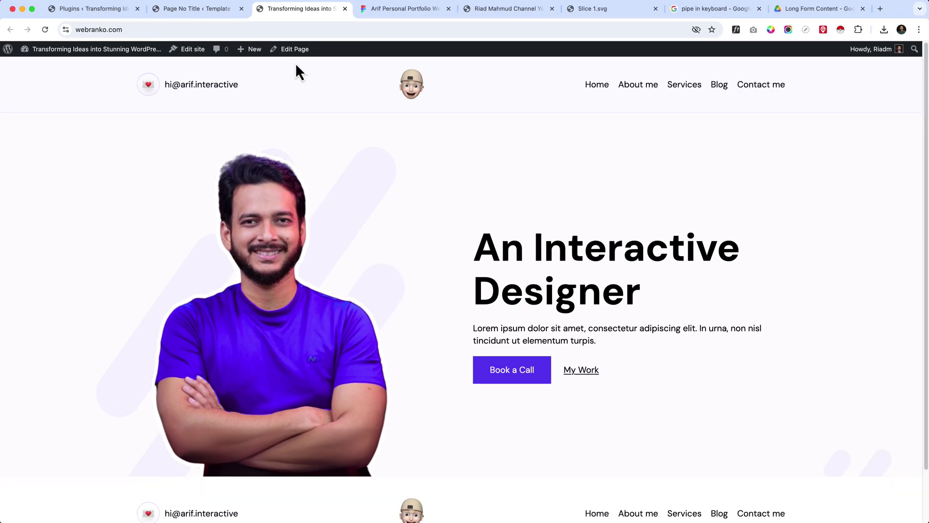
left_click(185, 12)
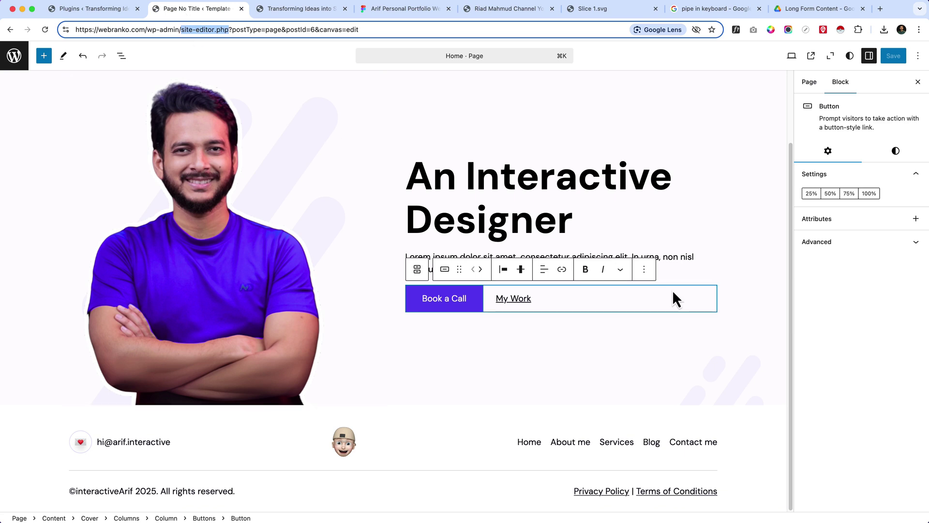
left_click(530, 299)
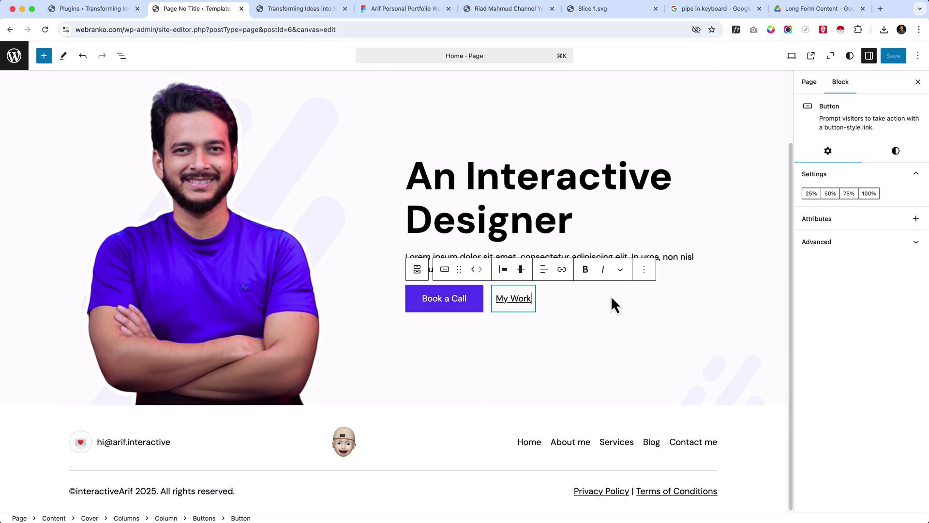
left_click(123, 57)
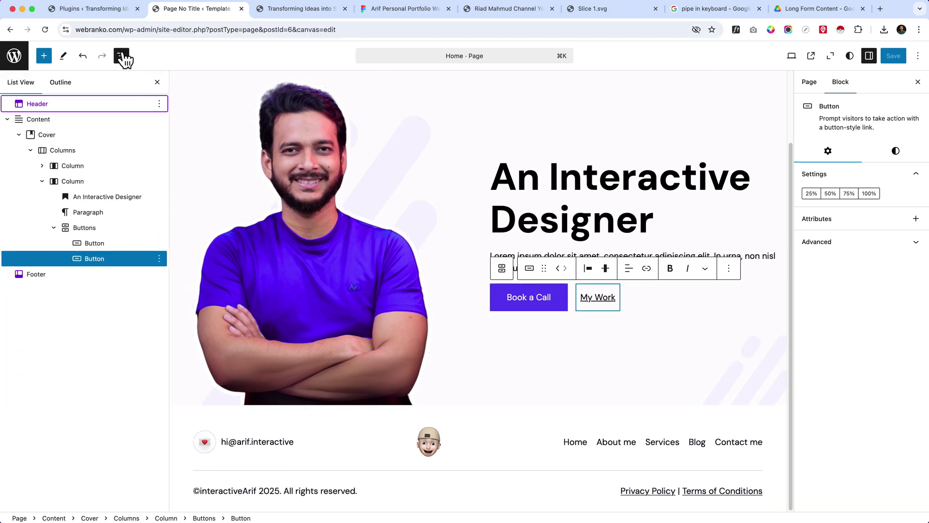
left_click(124, 231)
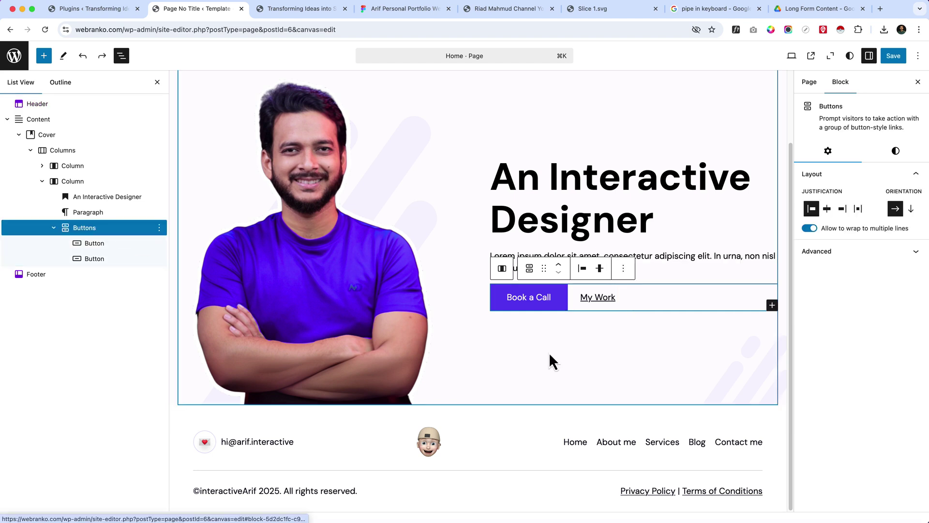
left_click(573, 338)
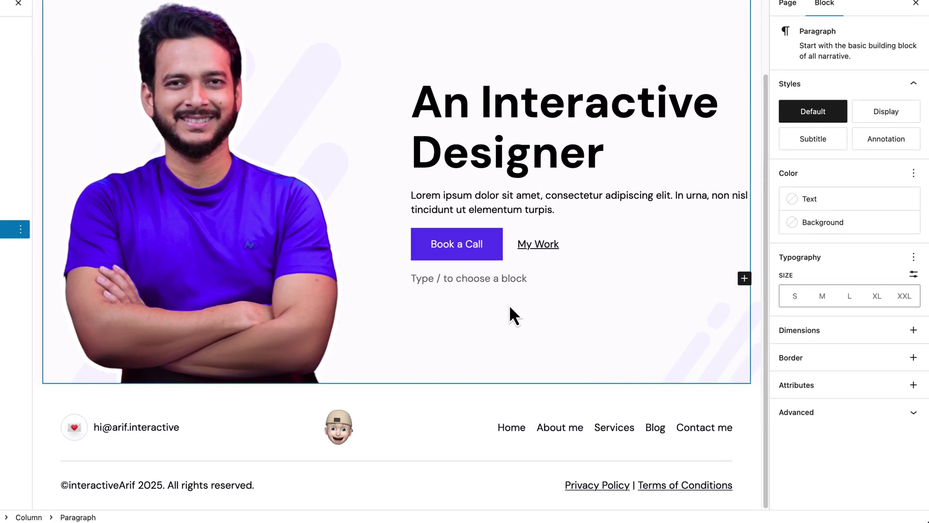
- Turn the empty block into a Row with a 'Follow me on:' paragraph, then type /social after it
type("/row")
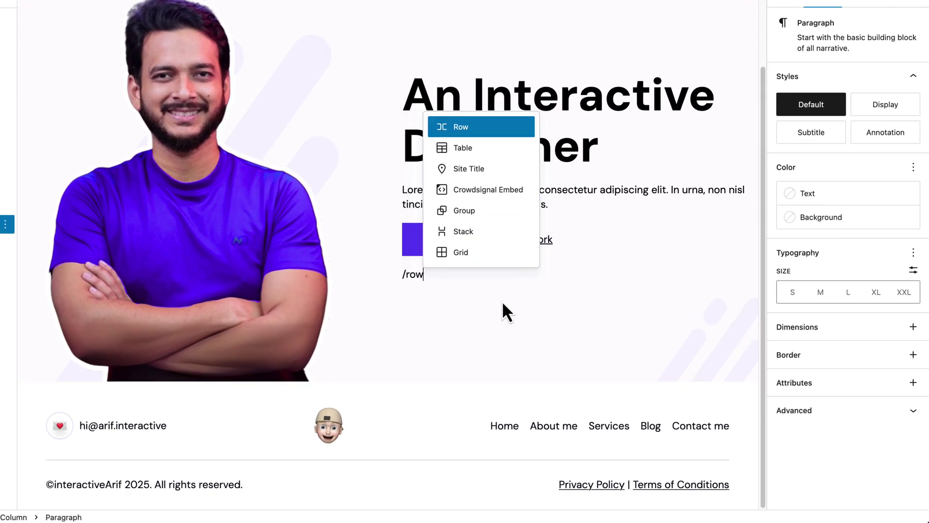
key("Return")
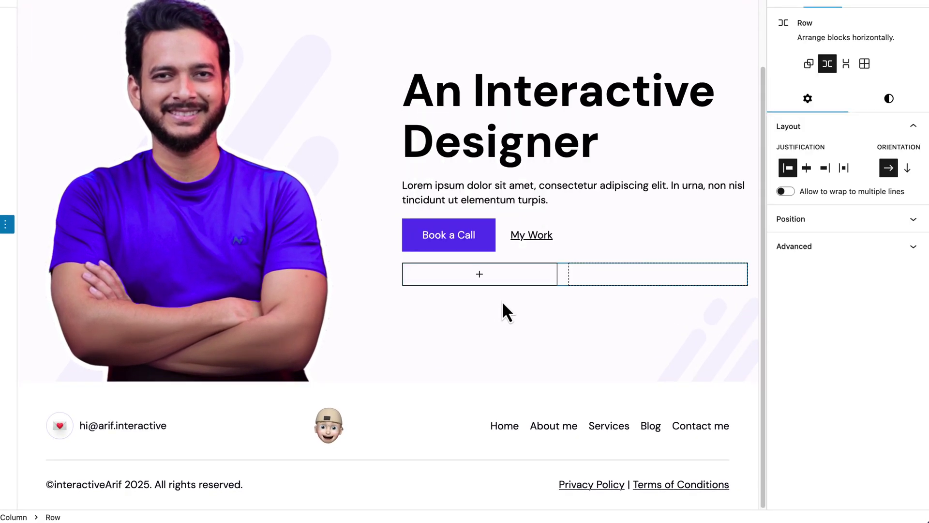
left_click(502, 304)
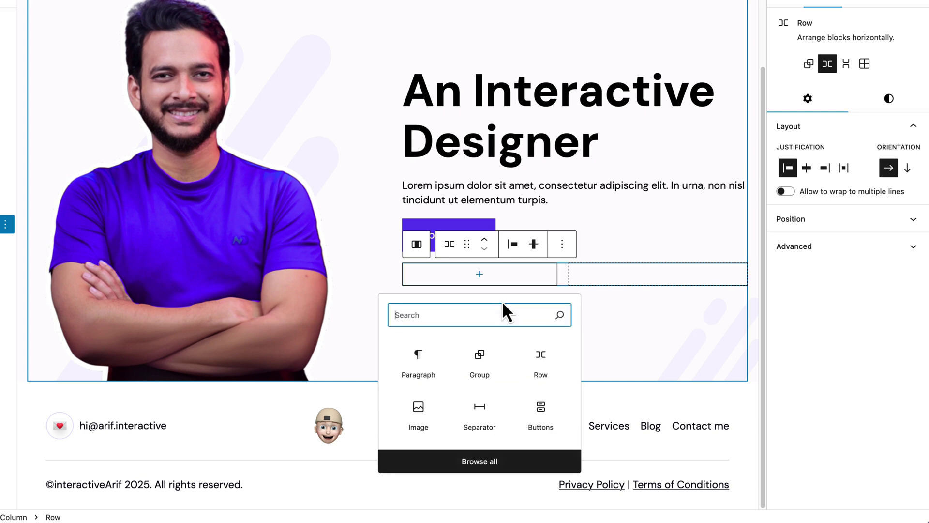
key("Tab")
key("Return")
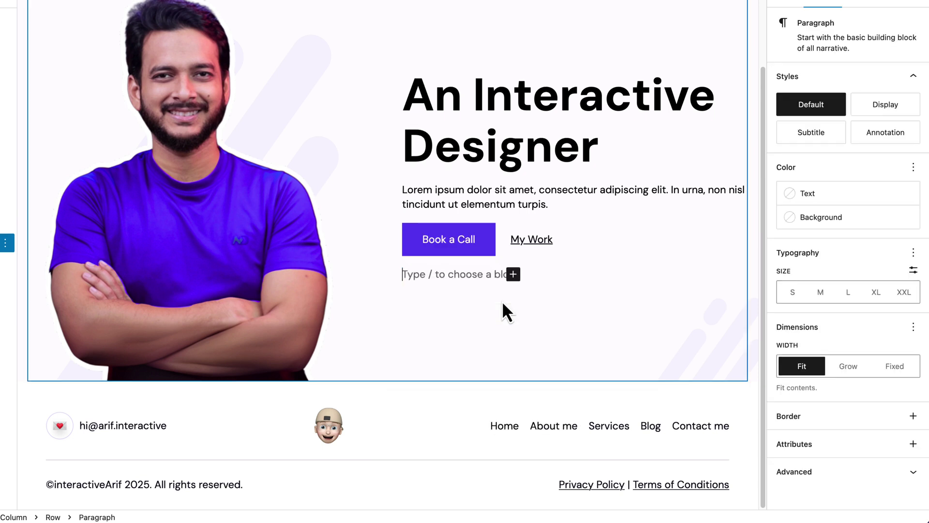
type("Follow me on:")
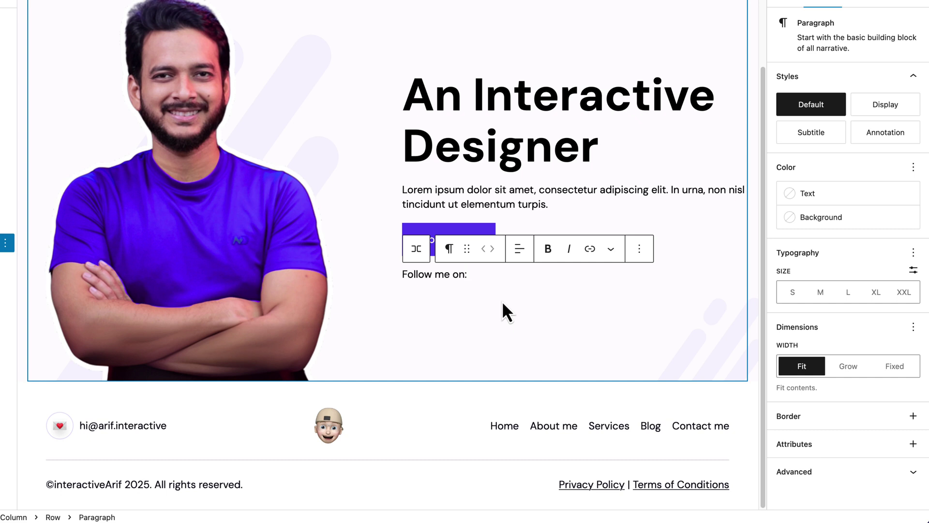
key("Return")
type("/social")
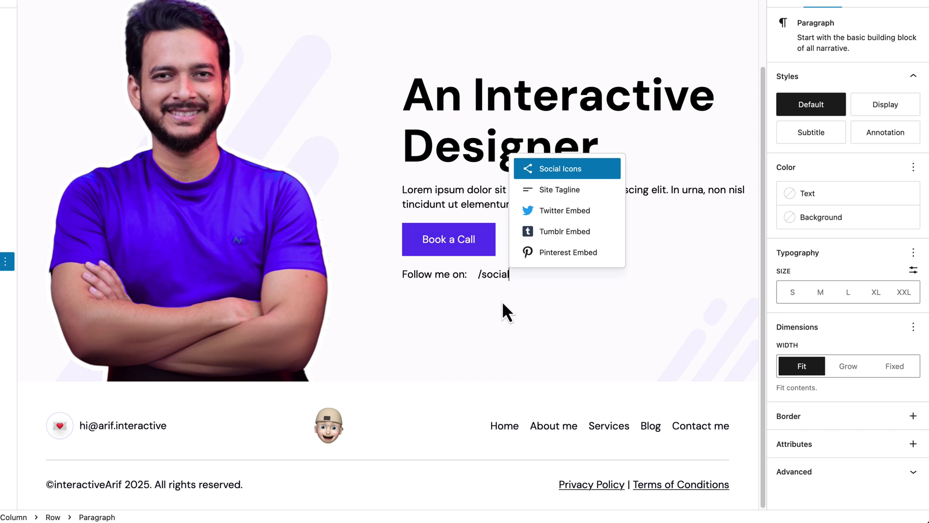
- Insert a Social Icons block with a Dribbble icon linked to #
key("Return")
key("Return")
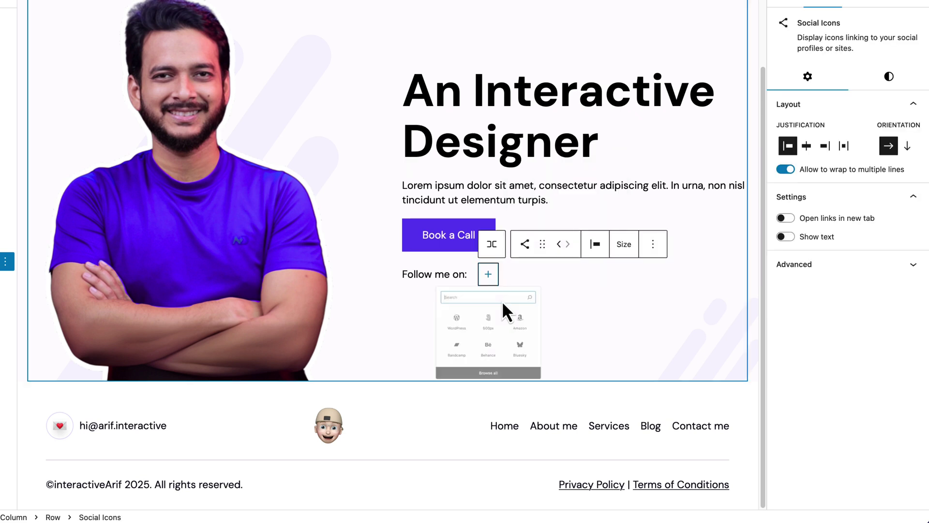
type("dri")
key("Tab")
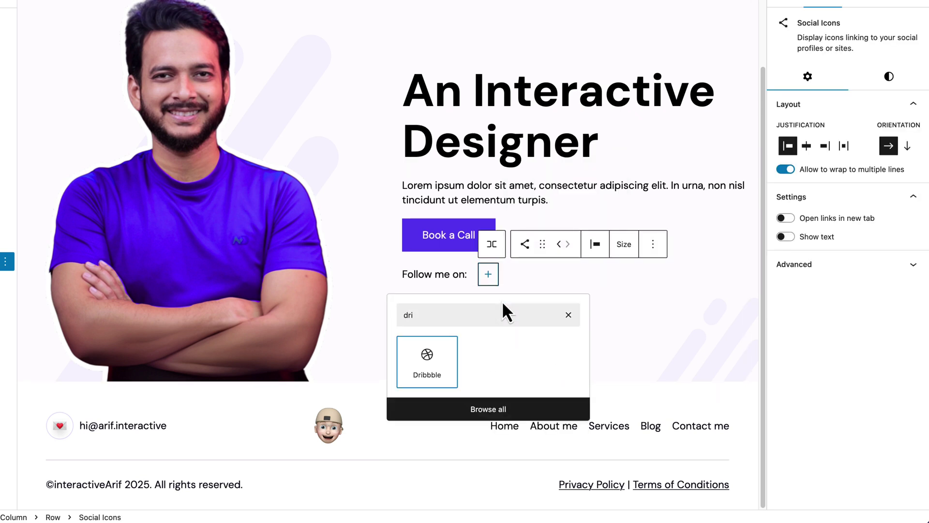
key("Return")
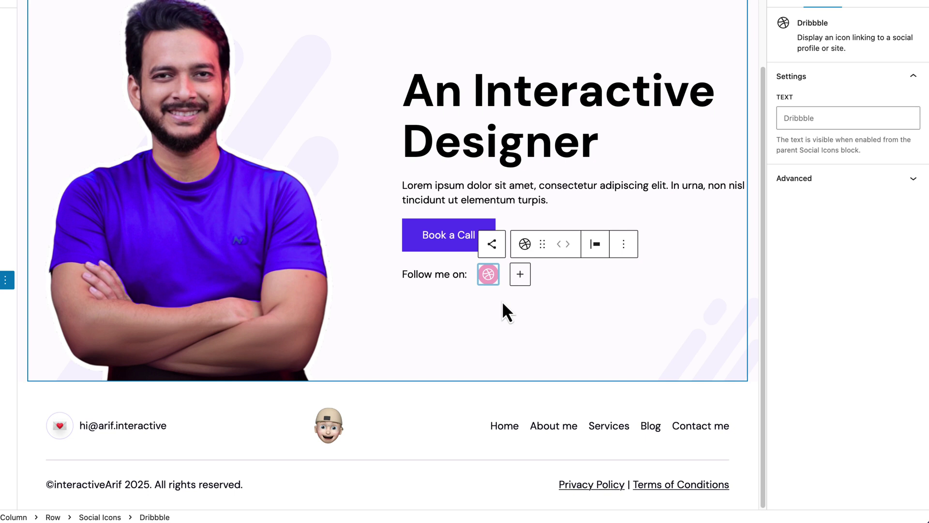
left_click(489, 279)
type("#")
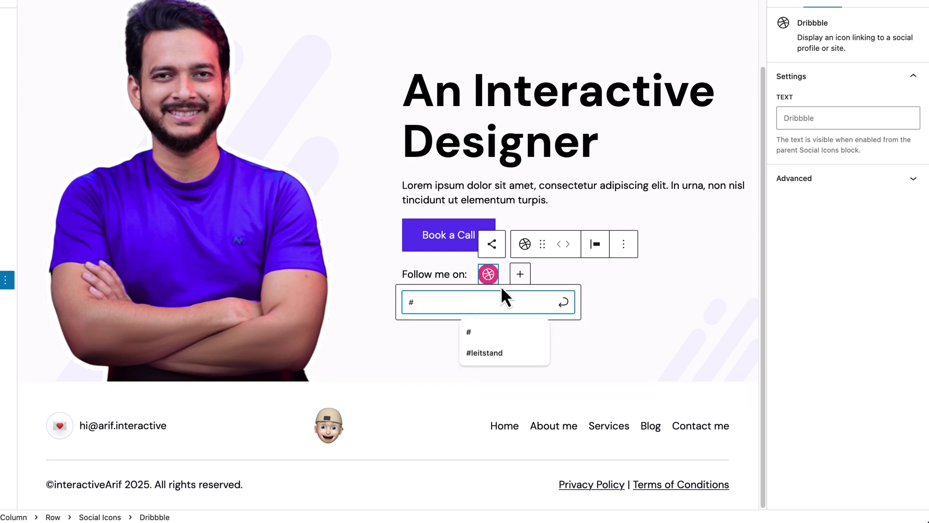
key("Return")
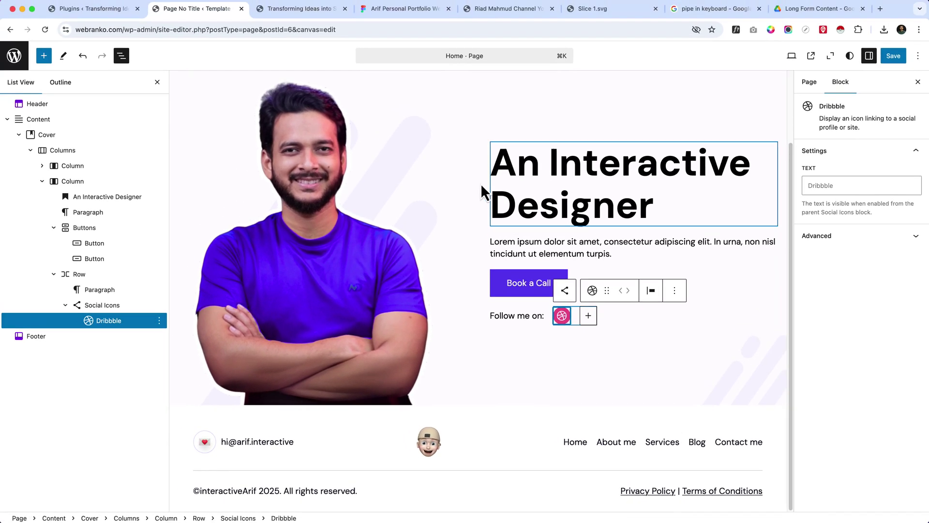
- Compare against the Figma social icons, then reselect the Dribbble icon
left_click(393, 10)
left_click(559, 427)
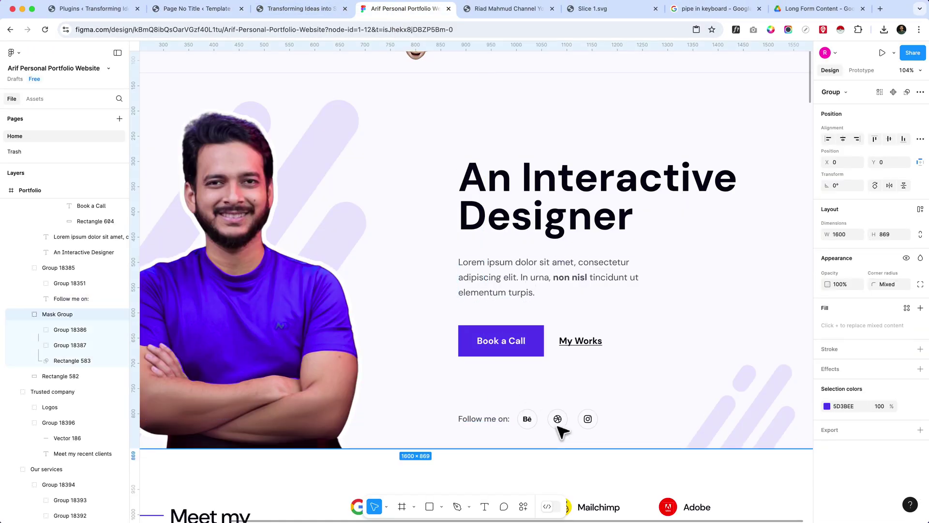
left_click(199, 9)
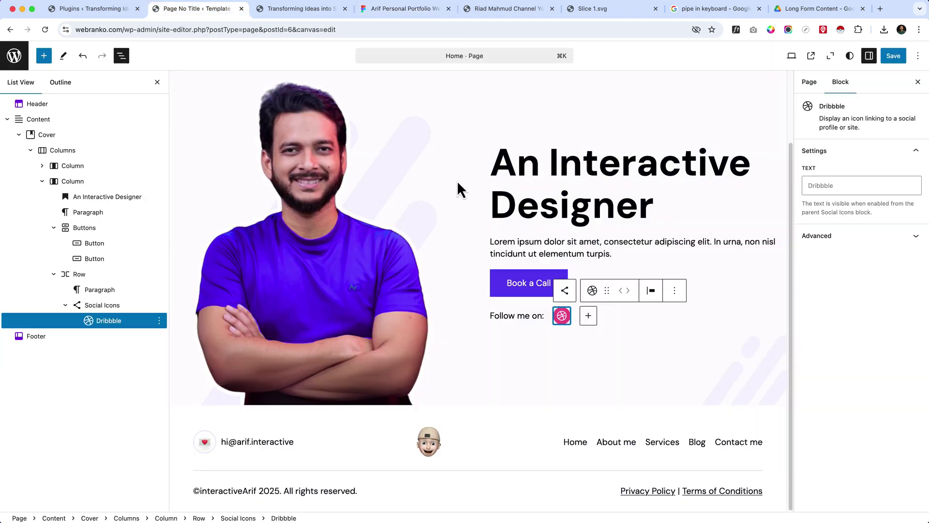
left_click(579, 316)
left_click(570, 317)
- Add a Behance icon after Dribbble with the placeholder link #
left_click(588, 316)
type("beha")
key("Return")
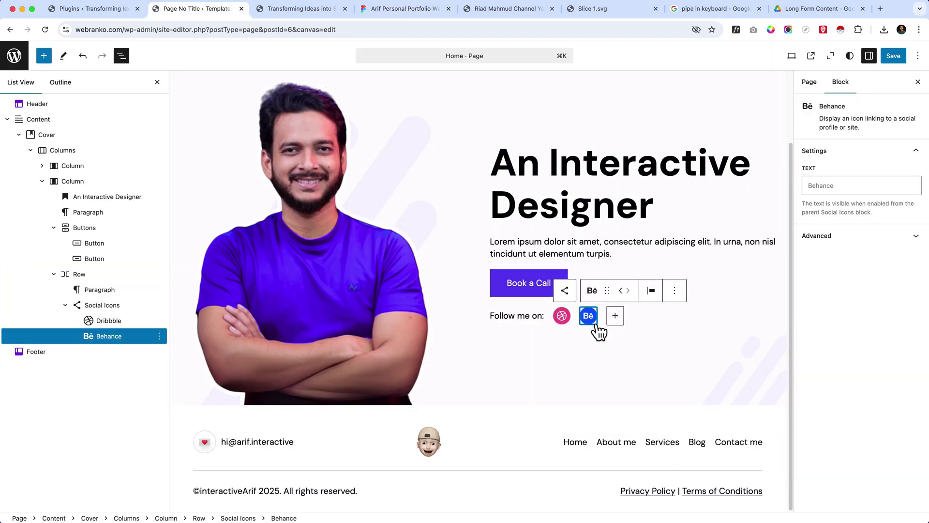
left_click(590, 317)
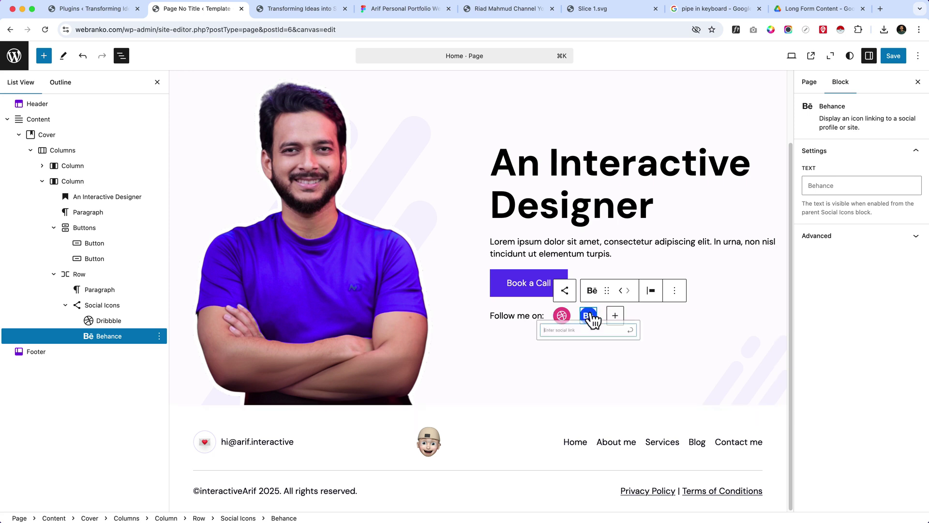
type("#")
key("Return")
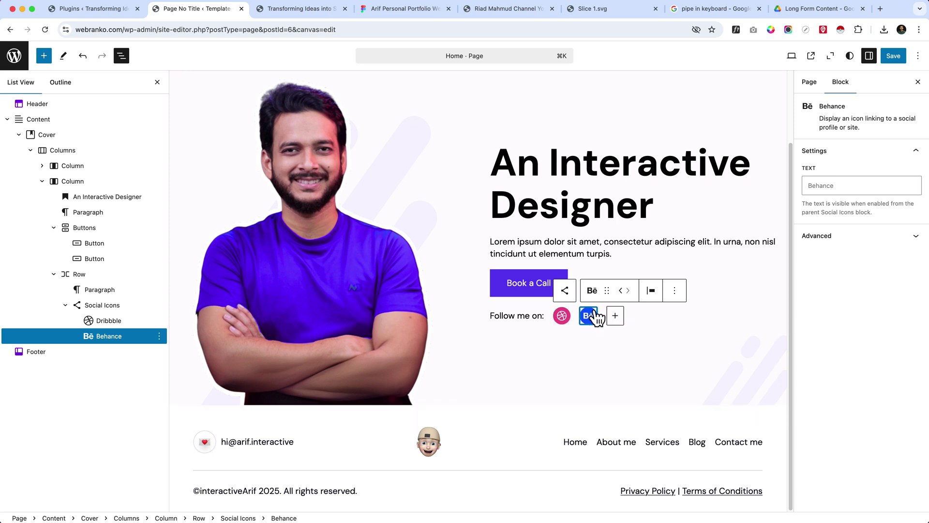
- Add an Instagram icon as the third social icon
left_click(614, 317)
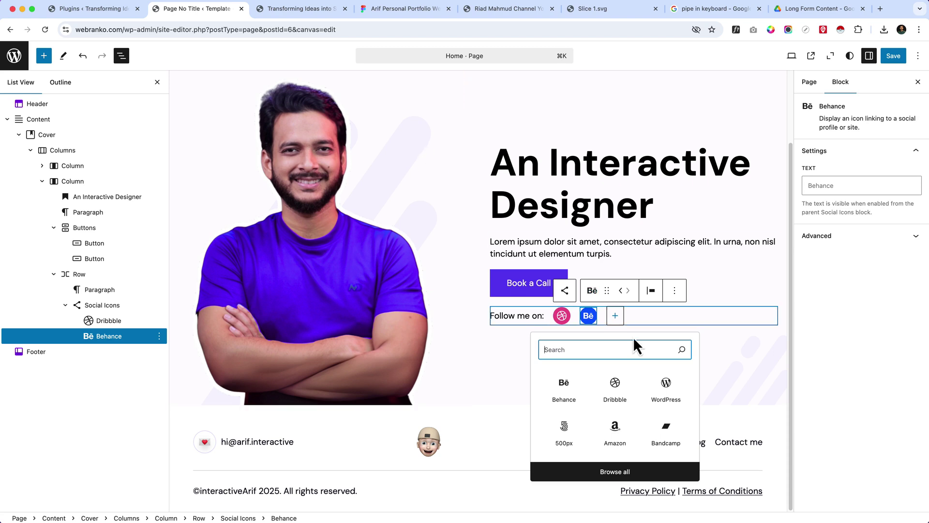
left_click(413, 9)
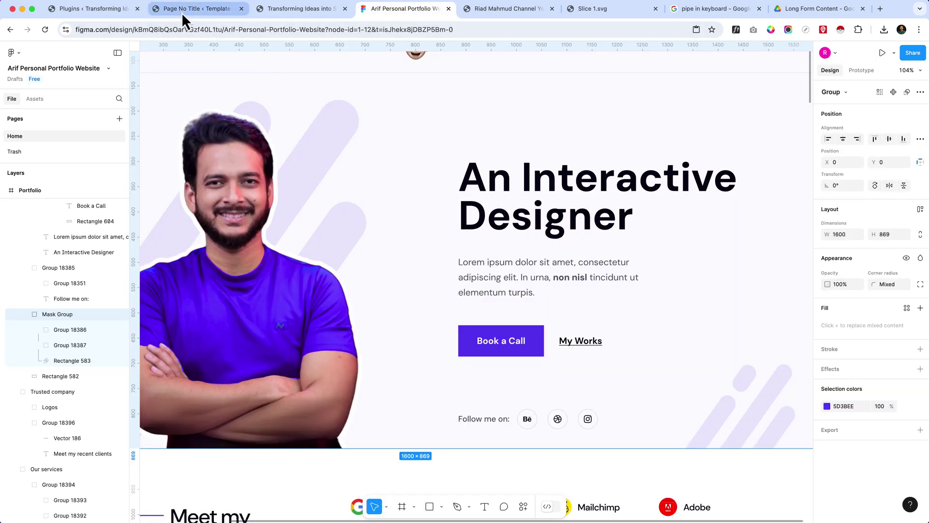
left_click(188, 11)
type("ins")
key("Tab")
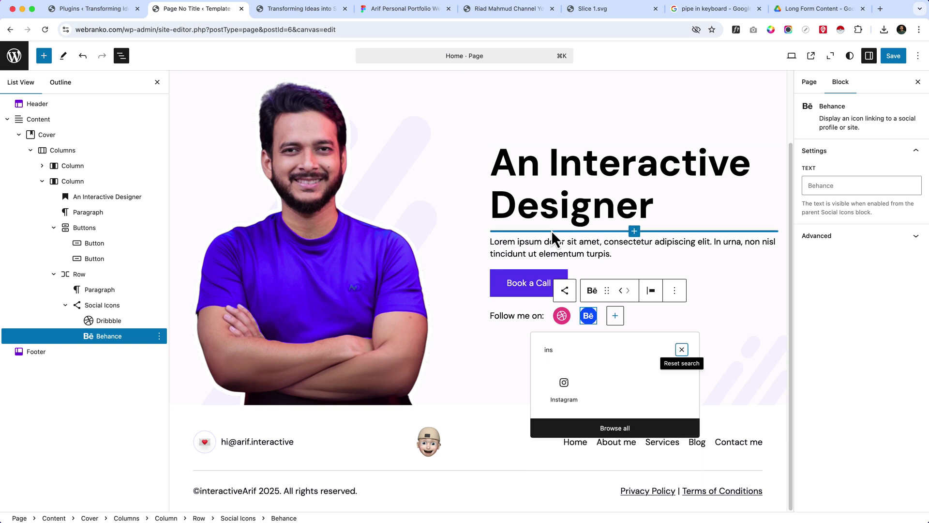
key("Tab")
key("Return")
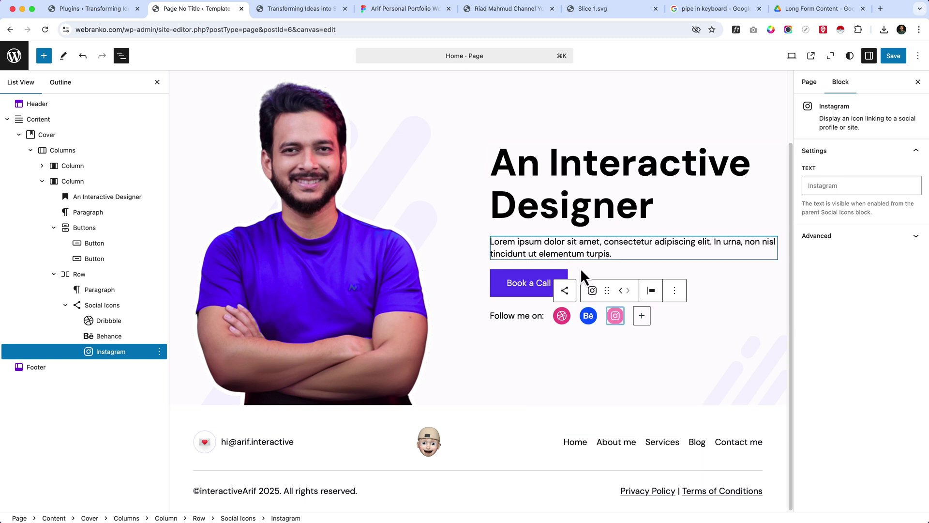
left_click(614, 318)
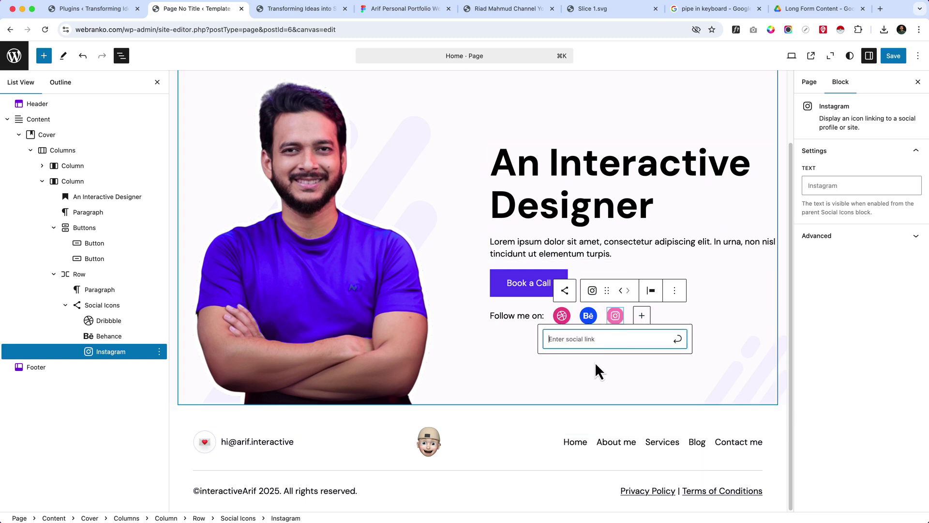
left_click(677, 339)
left_click(698, 339)
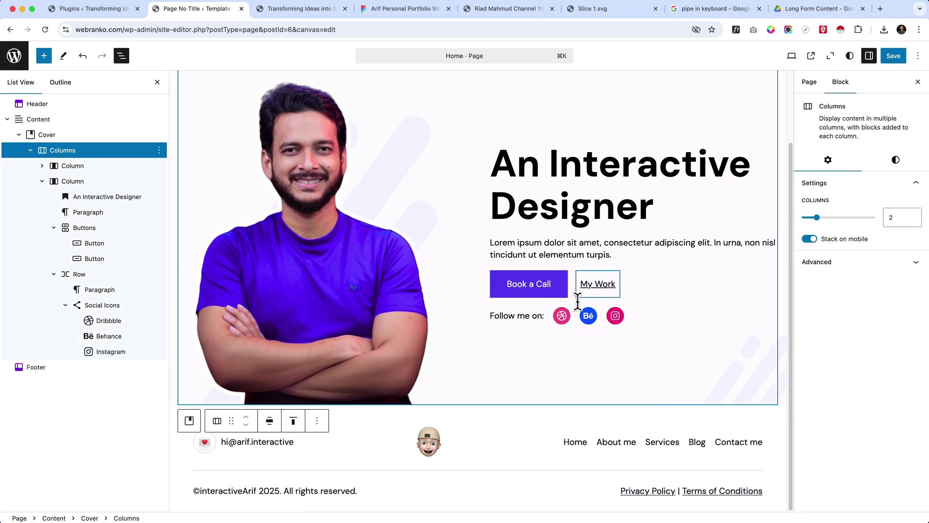
- Try the logos-only icon style, then return to Default with dark icon backgrounds
left_click(102, 309)
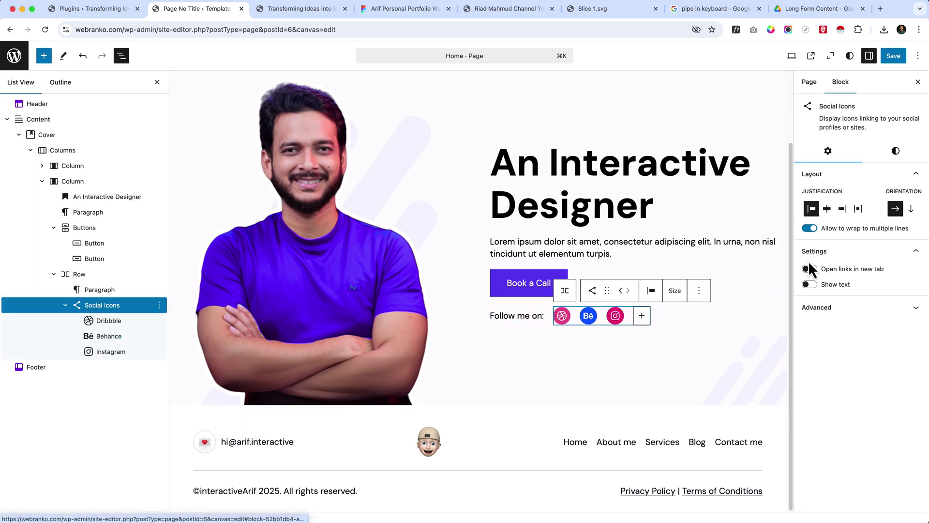
left_click(892, 153)
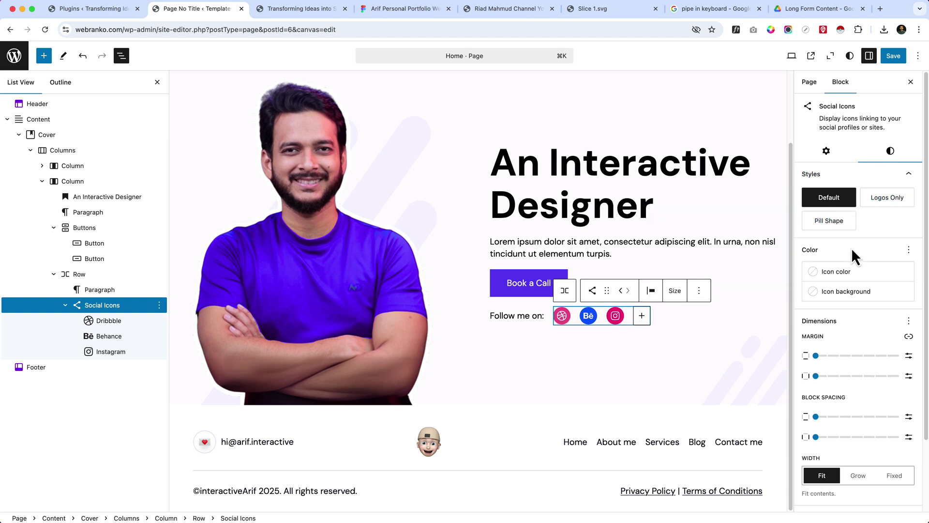
left_click(892, 201)
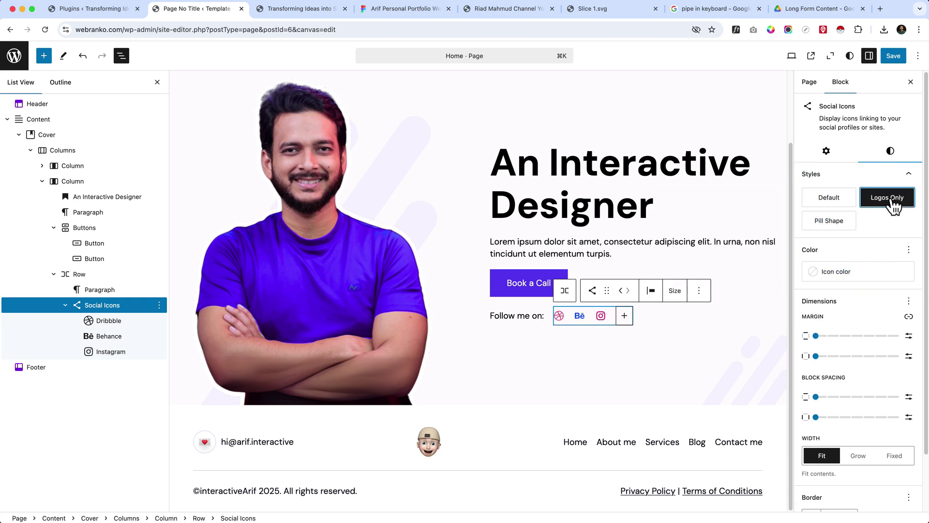
left_click(826, 211)
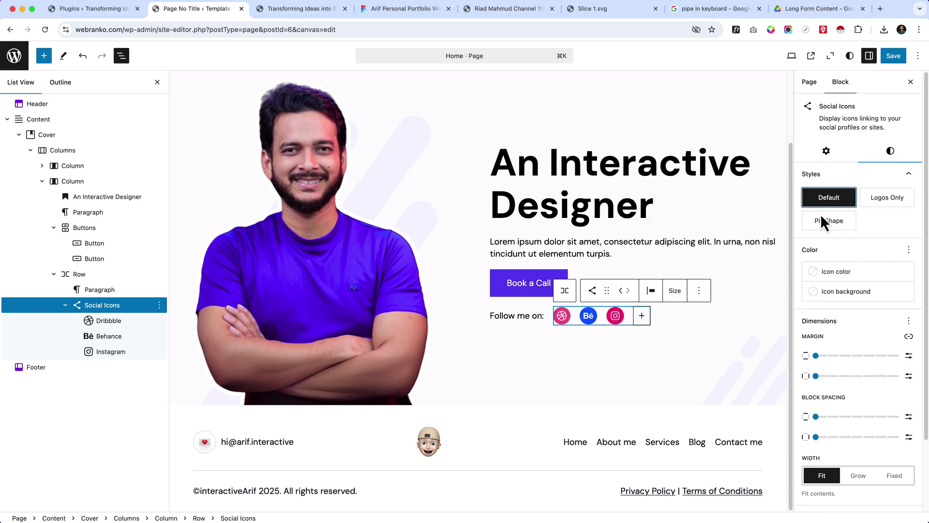
left_click(839, 293)
left_click(693, 380)
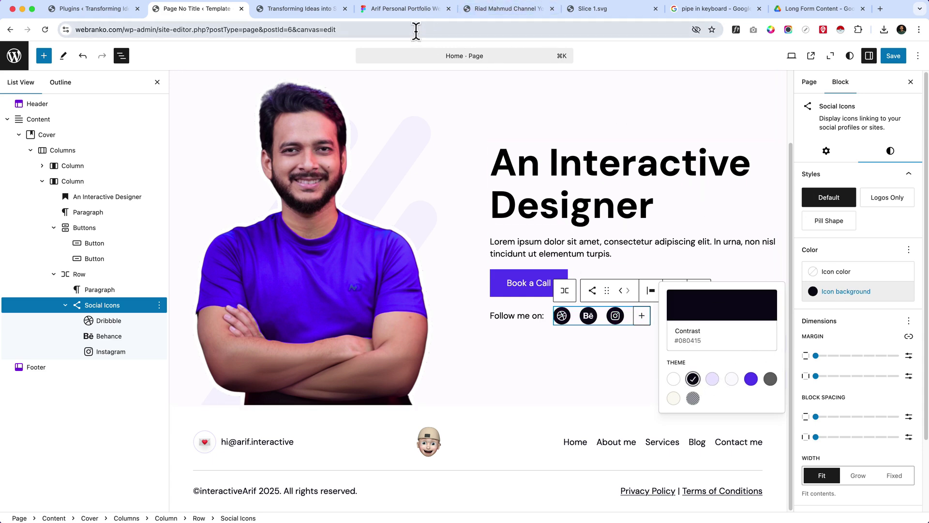
- Switch icon backgrounds to Accent 1 lavender, testing transparency and a 1 px border
left_click(398, 14)
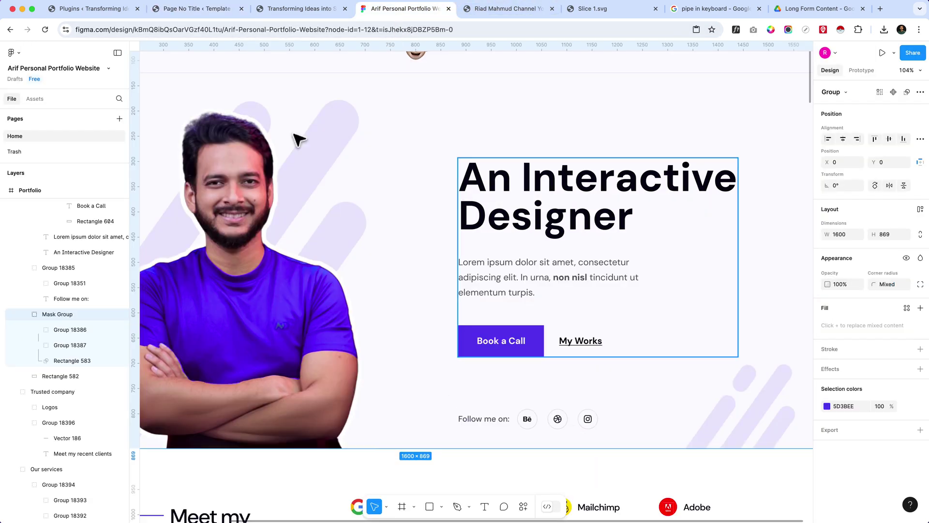
left_click(194, 9)
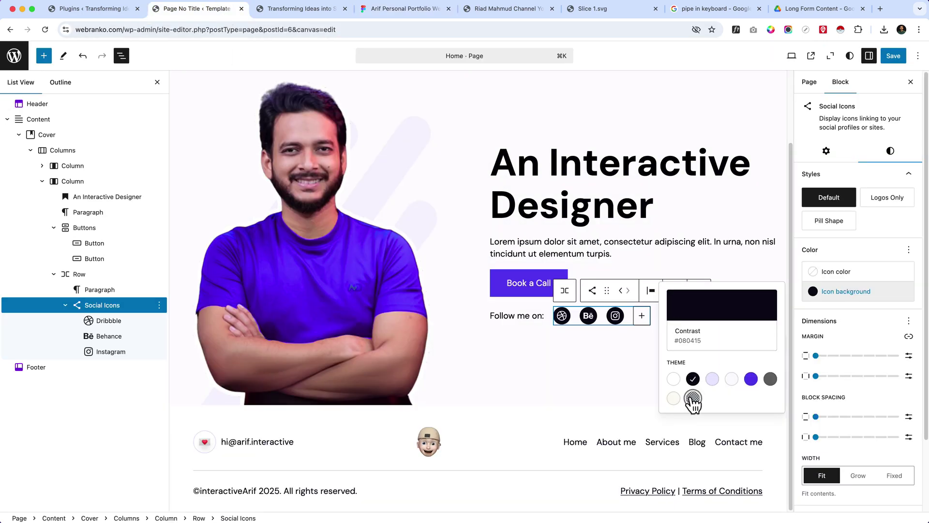
left_click(712, 379)
left_click(720, 310)
left_click(572, 418)
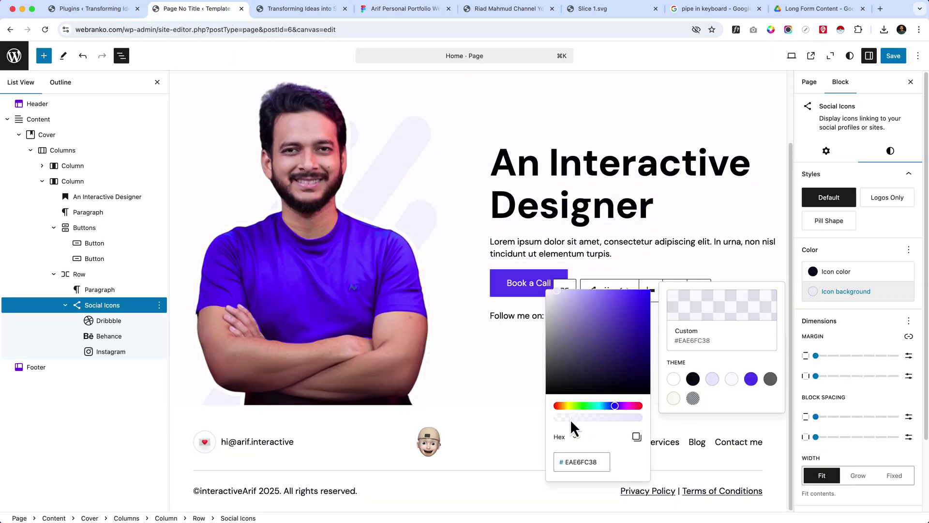
left_click(866, 464)
scroll(868, 464, "down", 3)
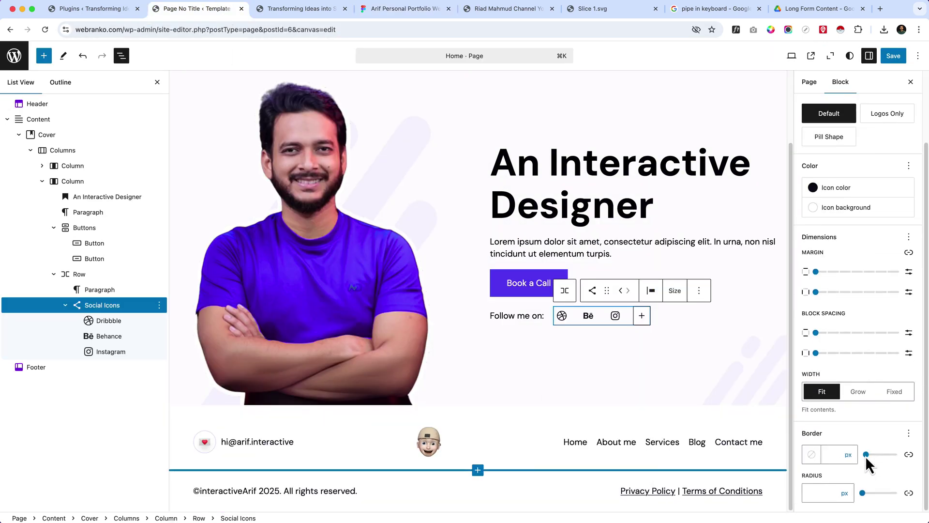
left_click(830, 454)
type("1")
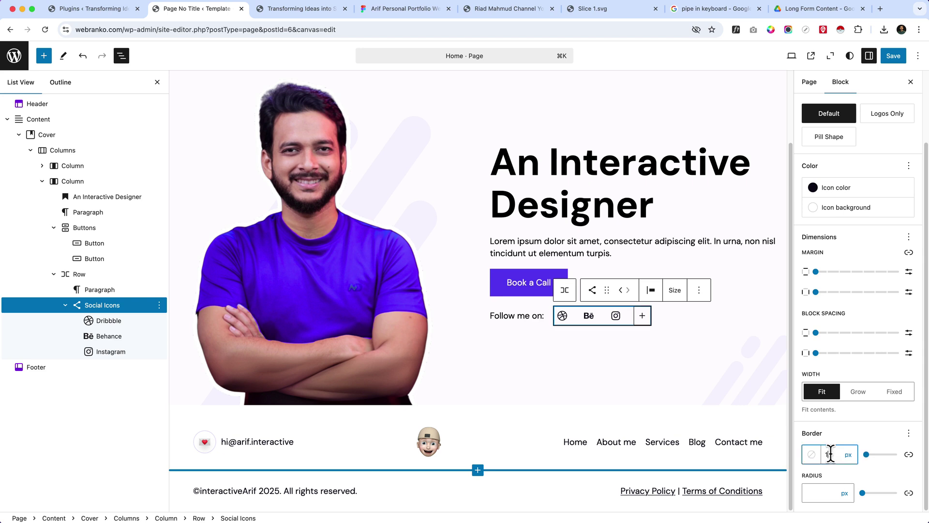
key("BackSpace")
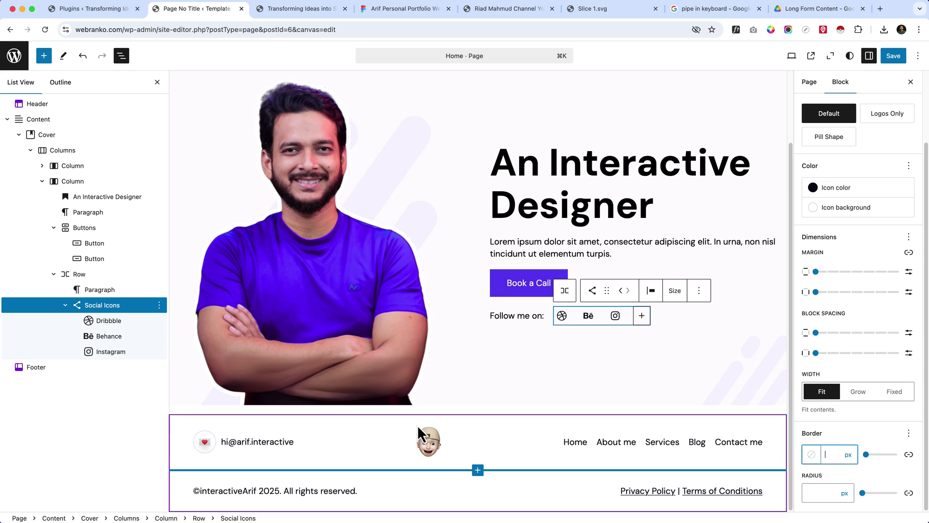
- Reselect Social Icons and set the icon background to Accent 1 lavender (#EBE7FD)
left_click(117, 324)
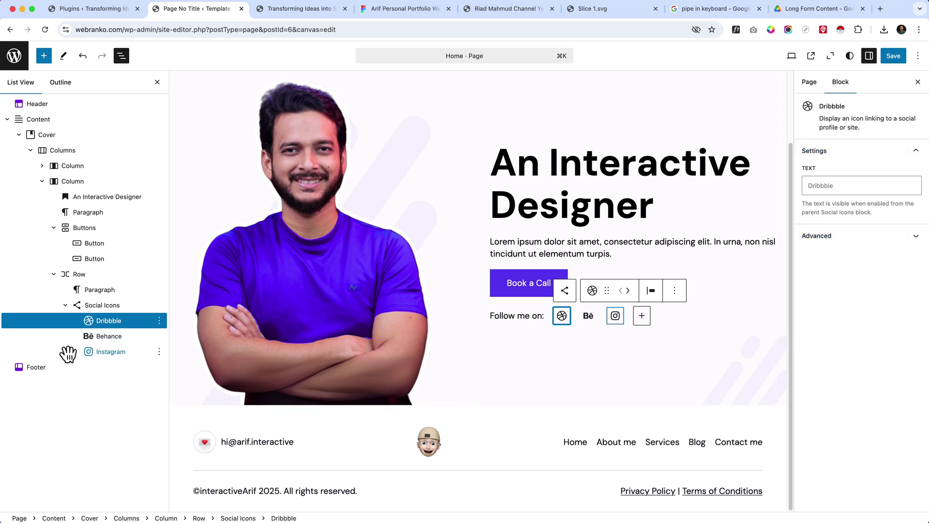
left_click(97, 306)
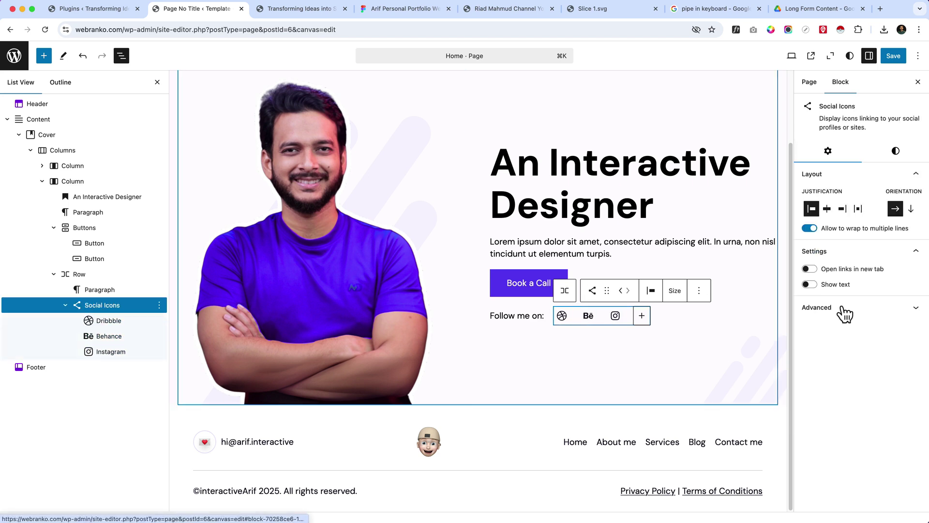
left_click(897, 153)
left_click(842, 291)
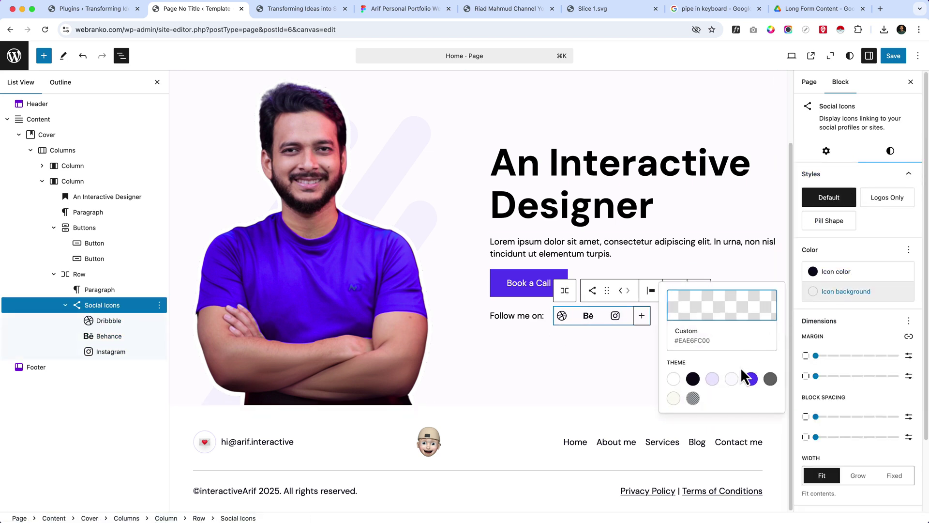
left_click(712, 379)
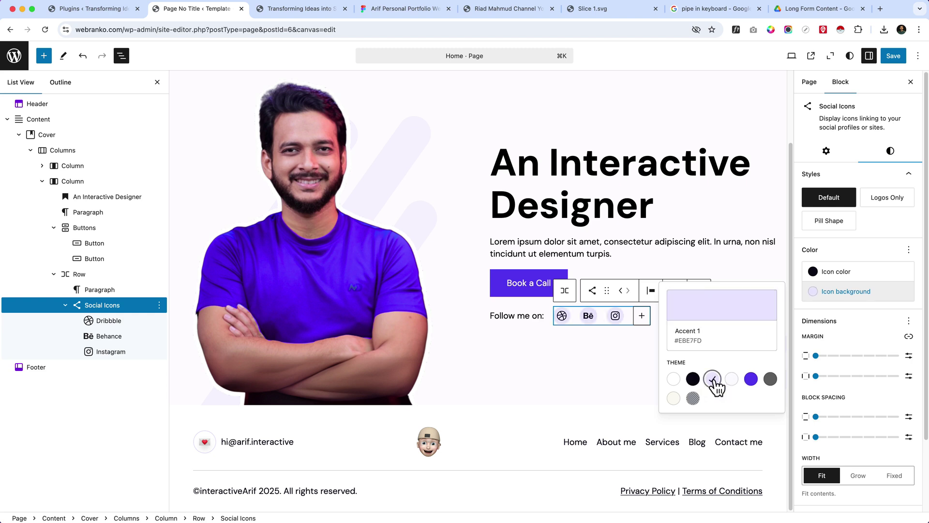
left_click(556, 363)
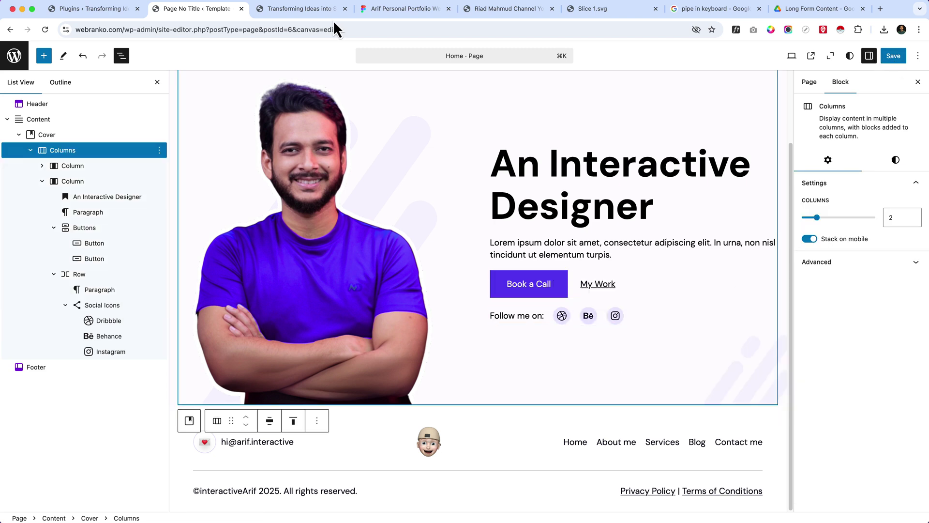
- Compare the styled hero against the Figma design and the live site
left_click(409, 6)
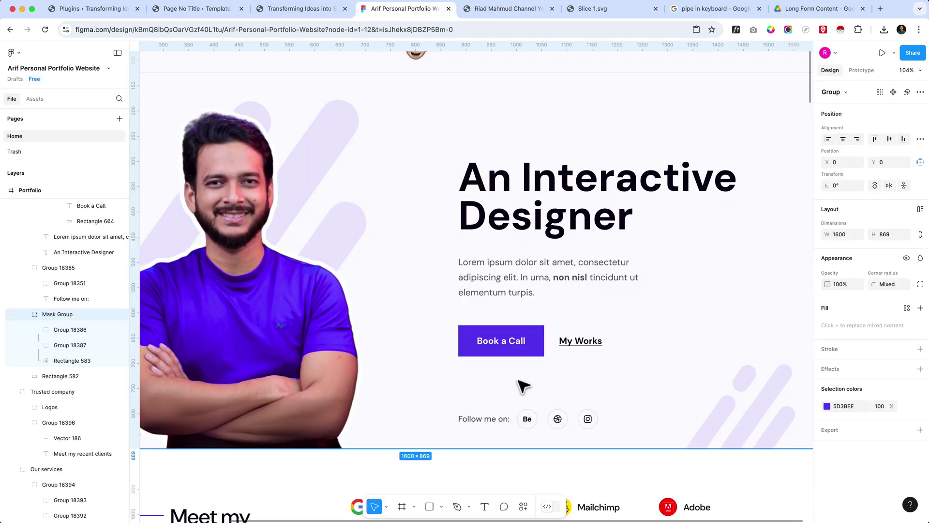
left_click(271, 15)
left_click(211, 10)
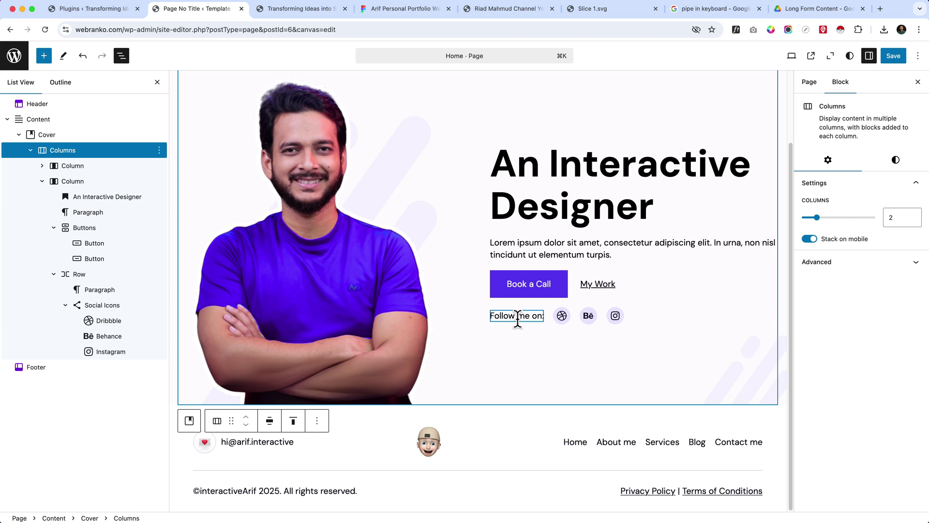
- Wrap the 'An Interactive Designer' heading, paragraph and Buttons together in a Stack
left_click(84, 227)
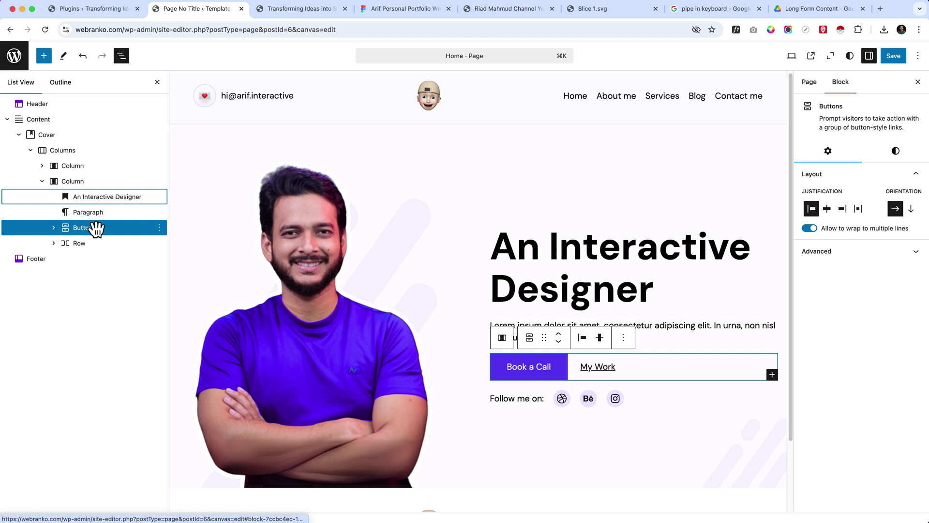
left_click(96, 199)
left_click(95, 215, "shift")
left_click(99, 239, "shift")
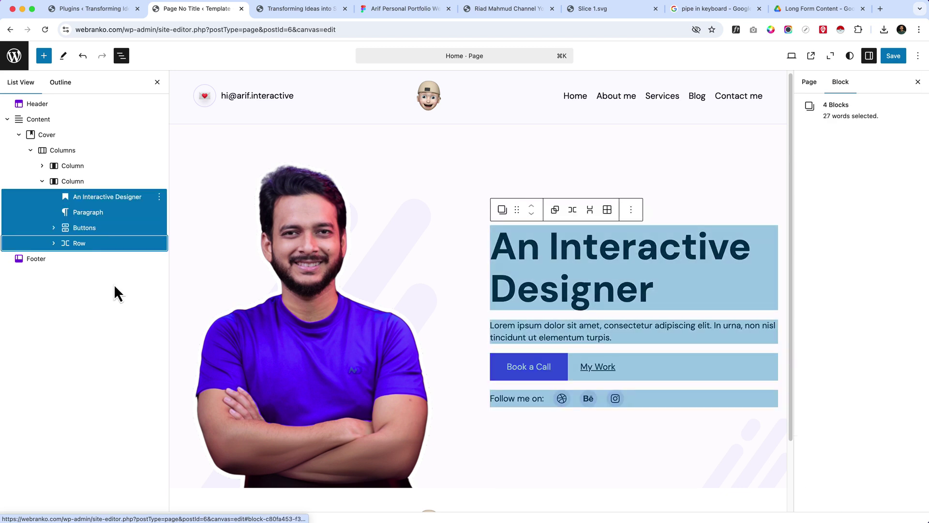
left_click(124, 200)
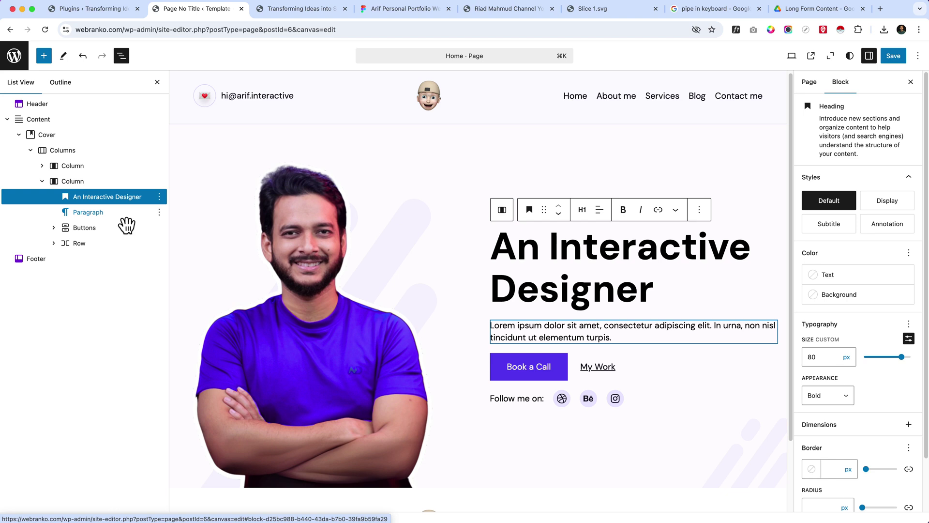
left_click(121, 215, "shift")
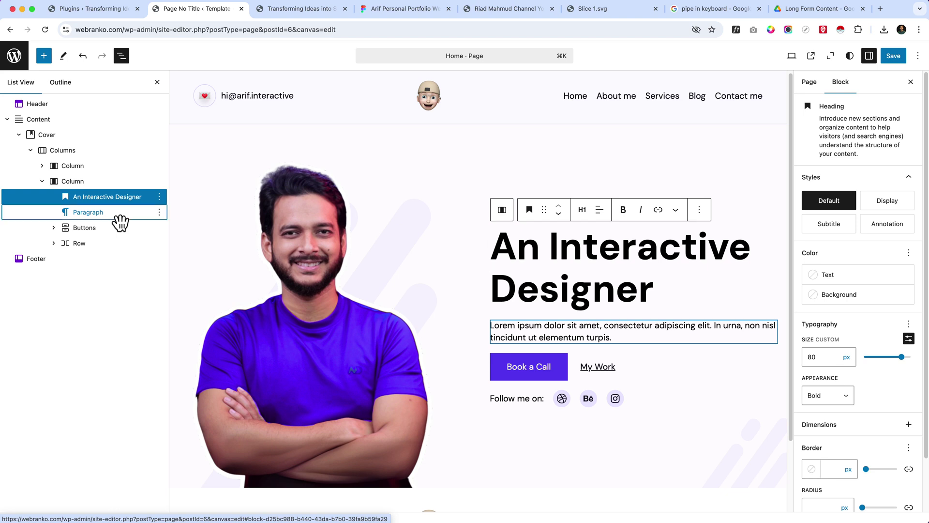
left_click(121, 231, "shift")
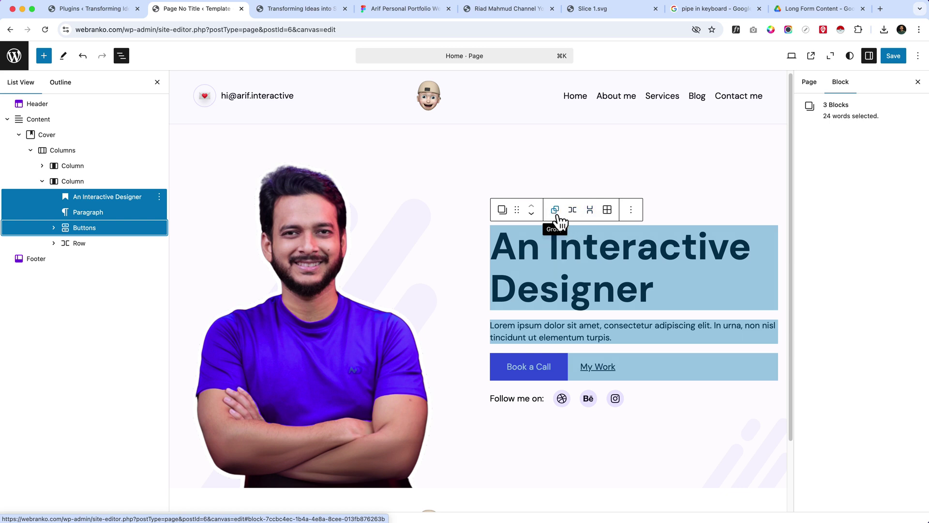
left_click(590, 209)
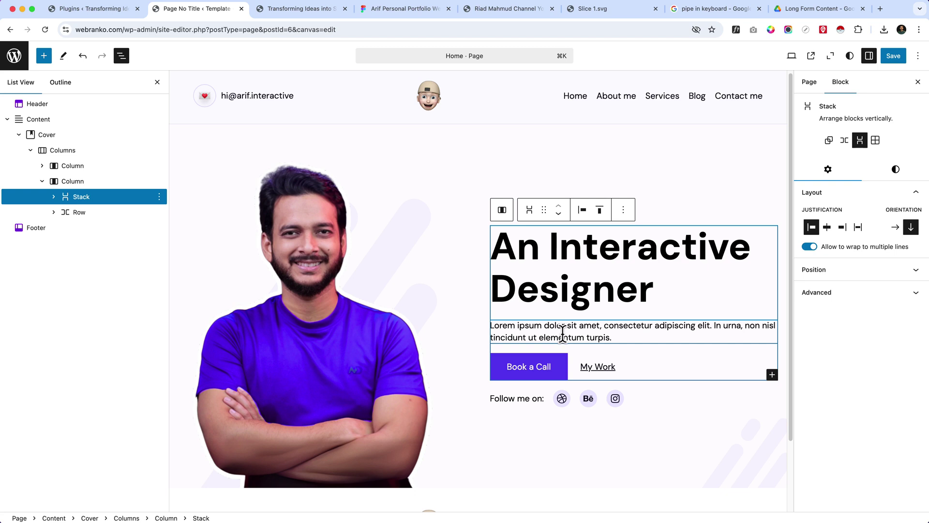
- In Figma, measure the gap between the hero paragraph and the buttons
left_click(397, 12)
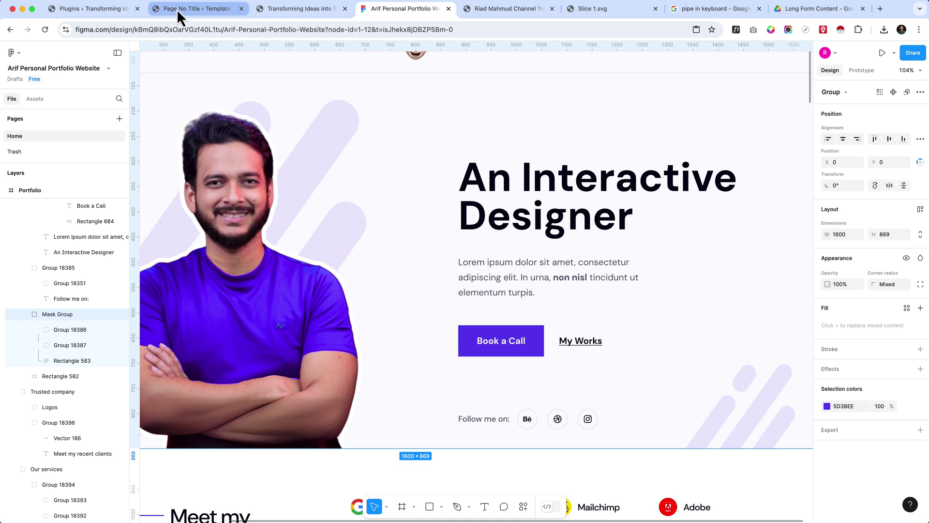
double_click(536, 291)
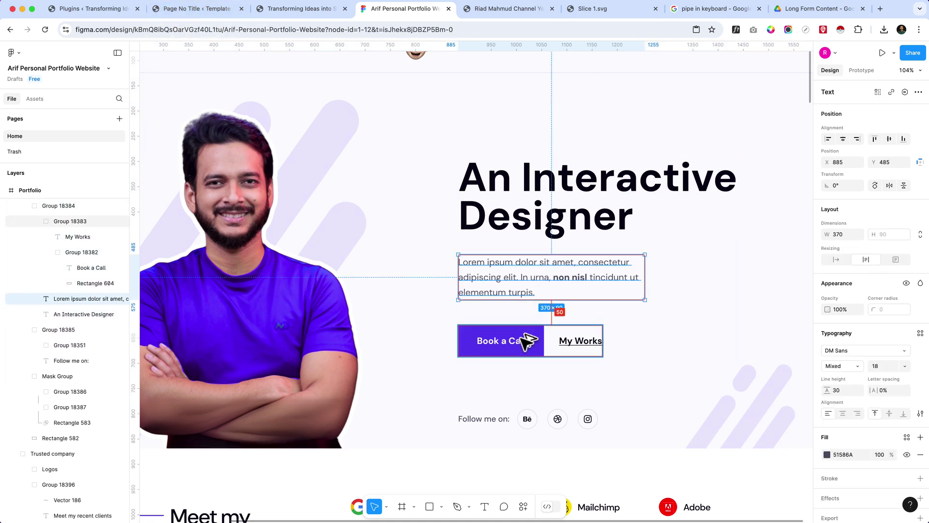
key("alt")
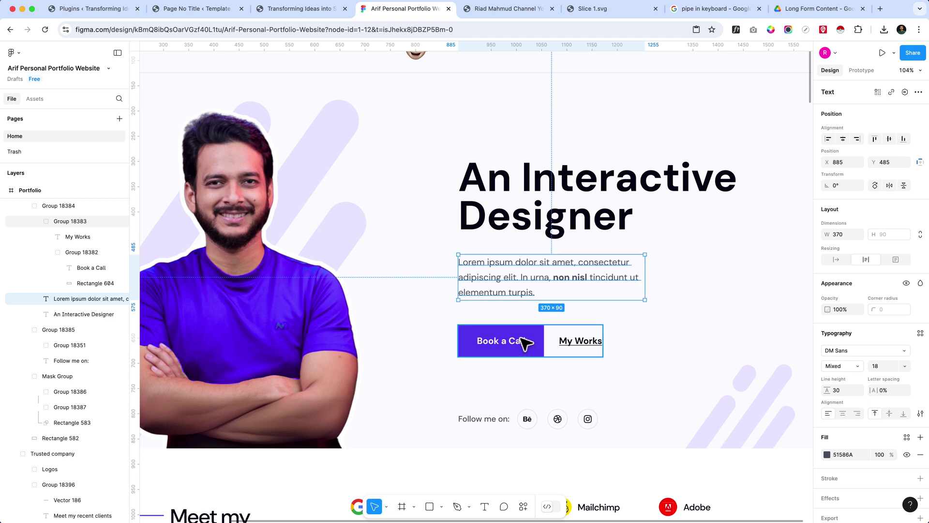
key("alt")
key("alt")
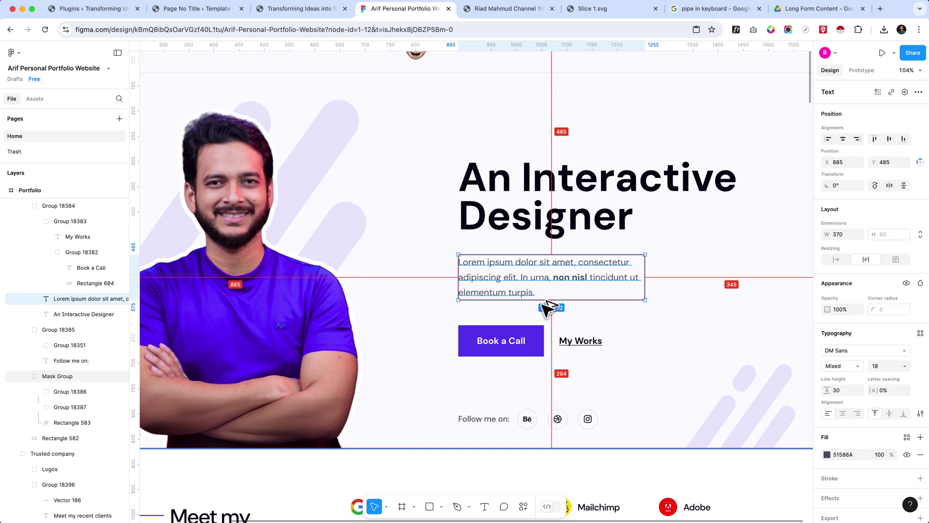
- Set the hero Stack's block spacing to a custom 30 px
left_click(191, 9)
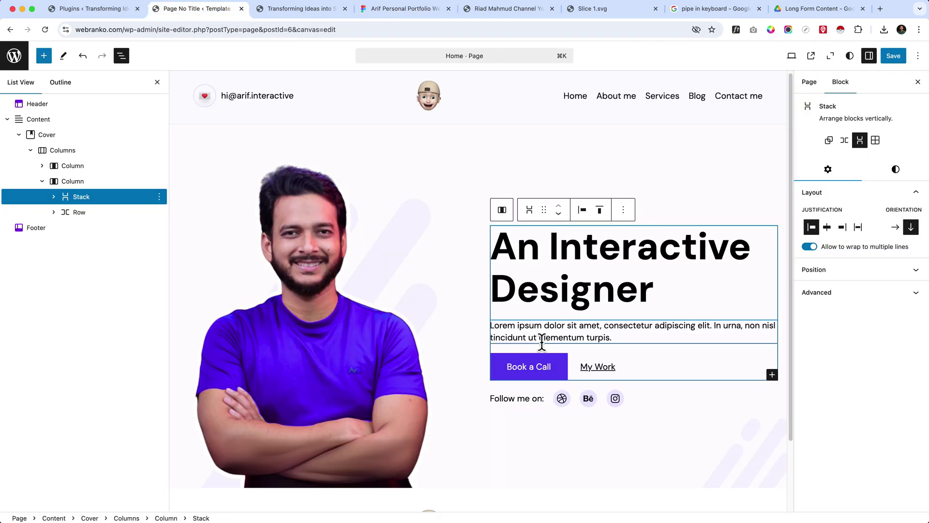
left_click(102, 200)
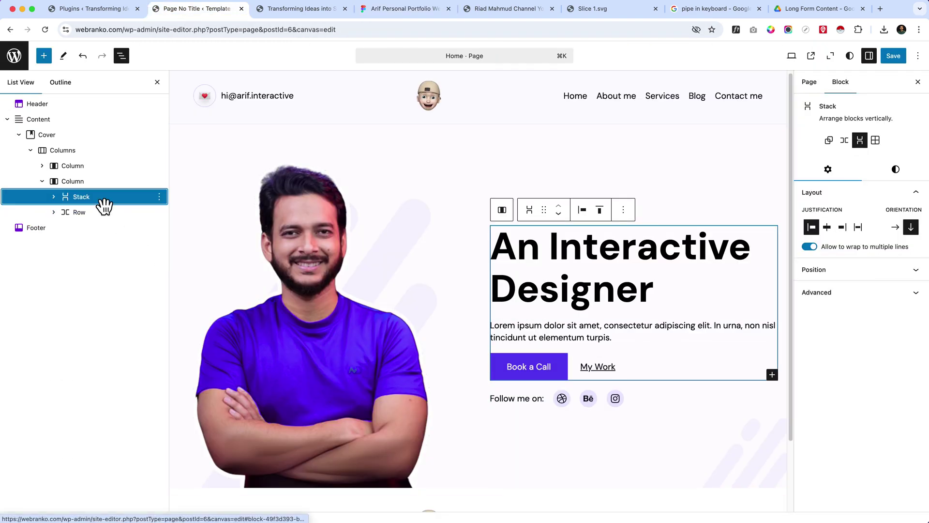
left_click(894, 170)
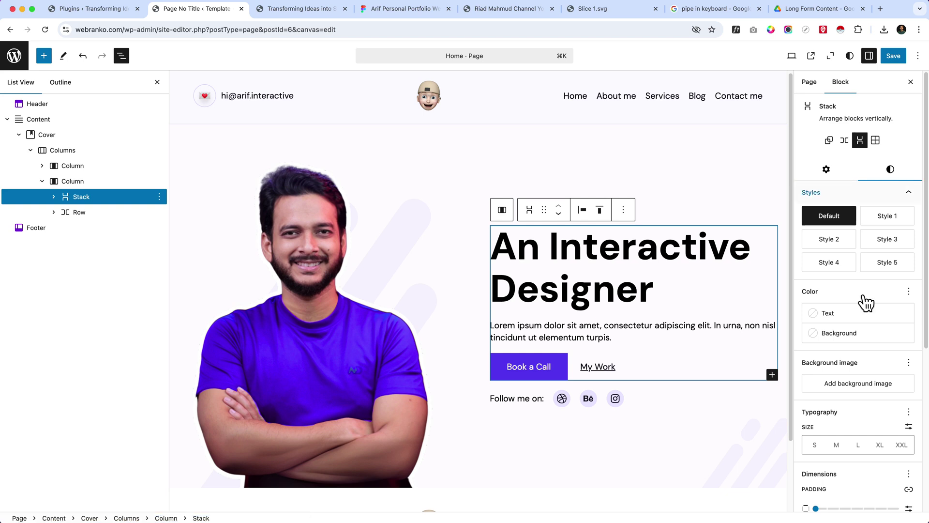
scroll(866, 456, "down", 1)
scroll(866, 457, "down", 5)
left_click_drag(808, 375, 843, 379)
left_click(909, 375)
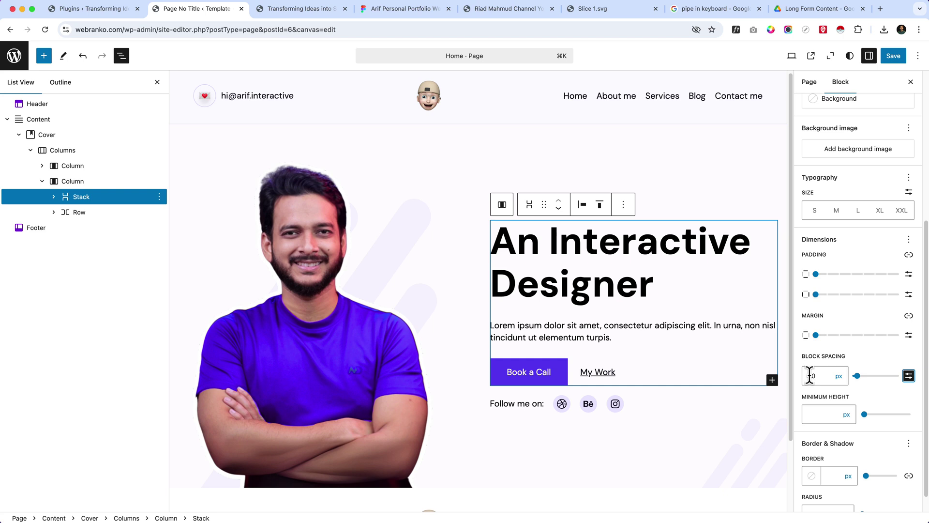
left_click(808, 375)
type("50")
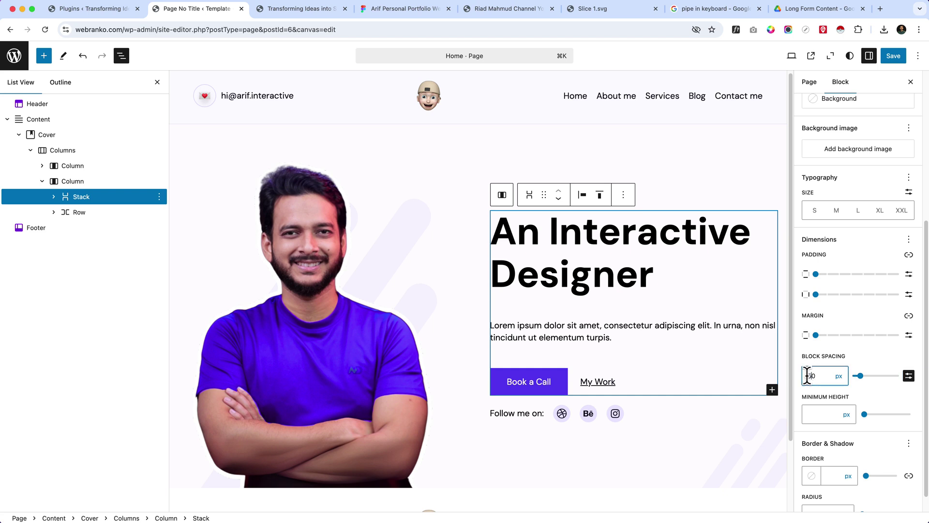
key("BackSpace")
key("BackSpace")
type("40")
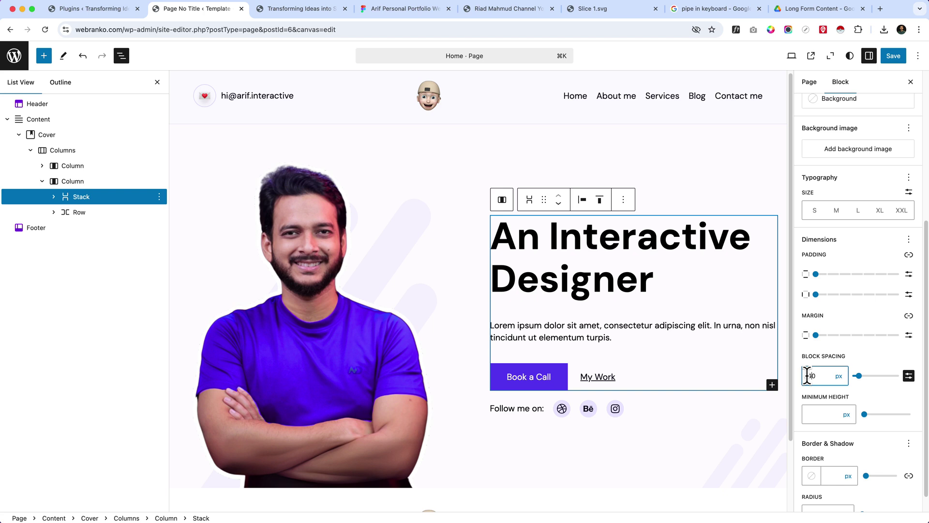
key("BackSpace")
key("BackSpace")
type("30")
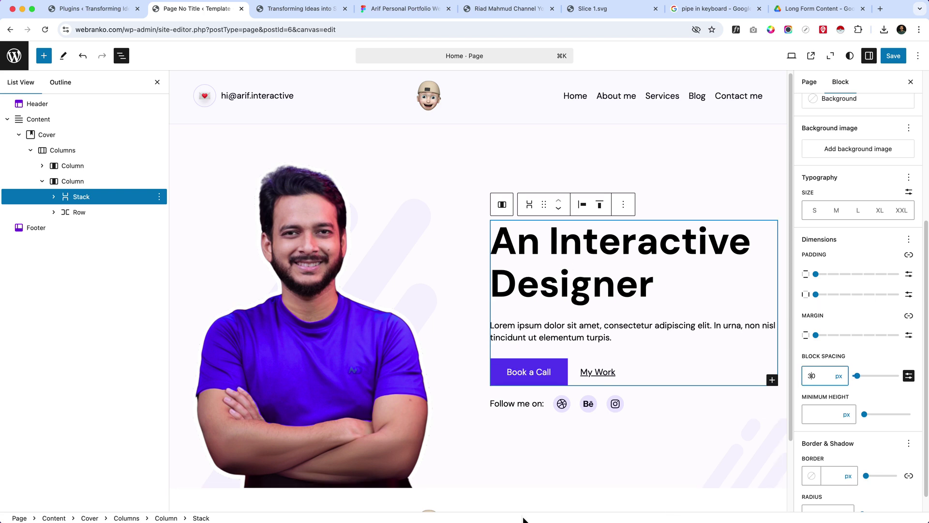
- Group the Stack with the 'Follow me on:' row in a new Large-spaced Stack and save
left_click(94, 219)
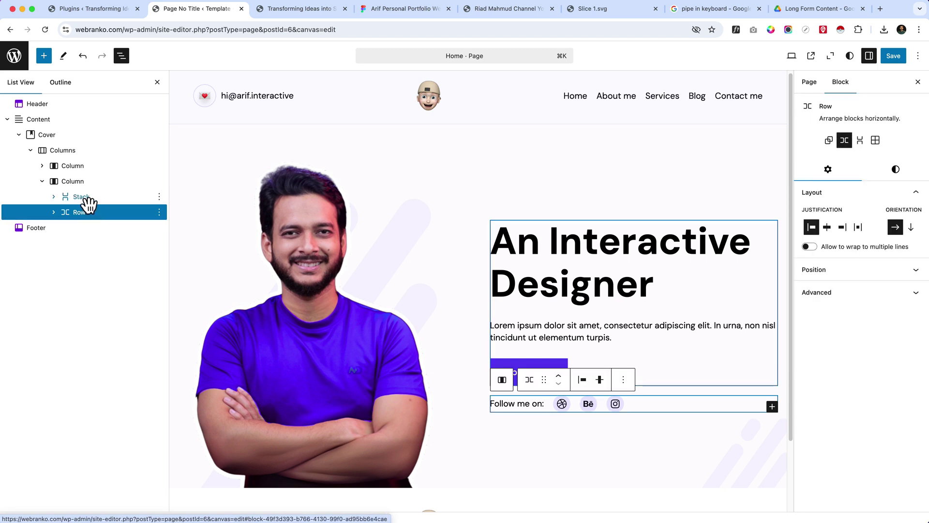
left_click(89, 202, "shift")
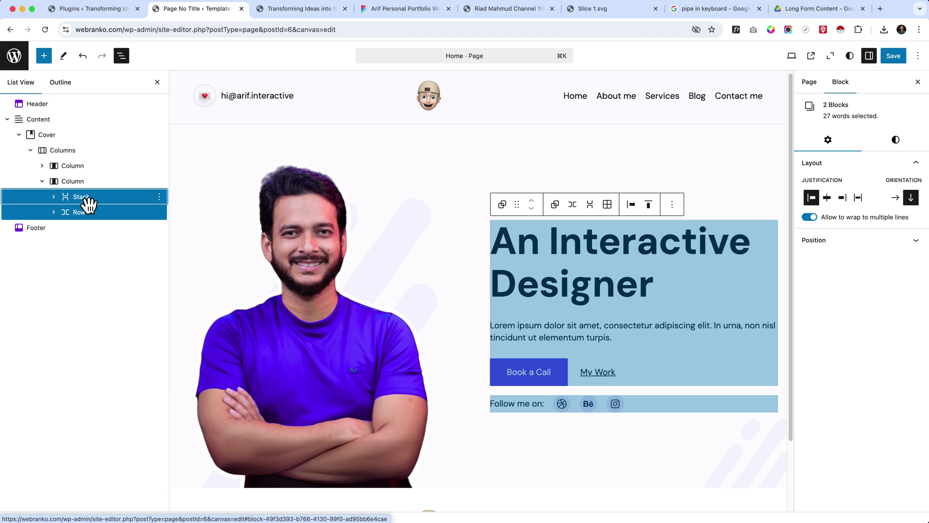
left_click(591, 205)
left_click(902, 170)
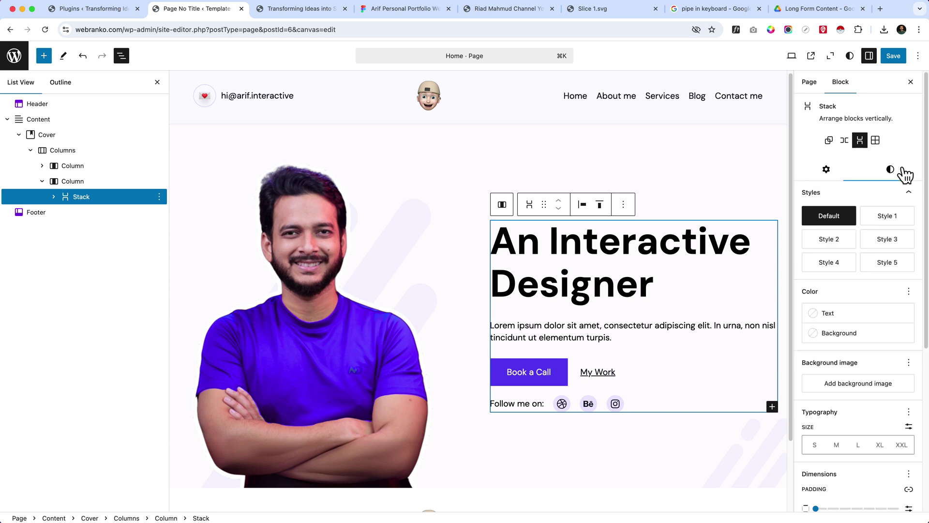
scroll(906, 435, "down", 5)
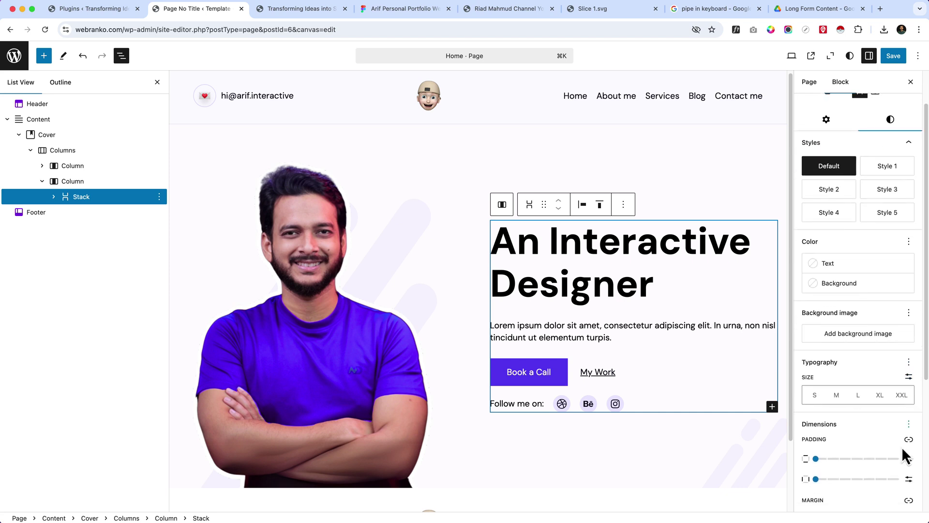
left_click(858, 476)
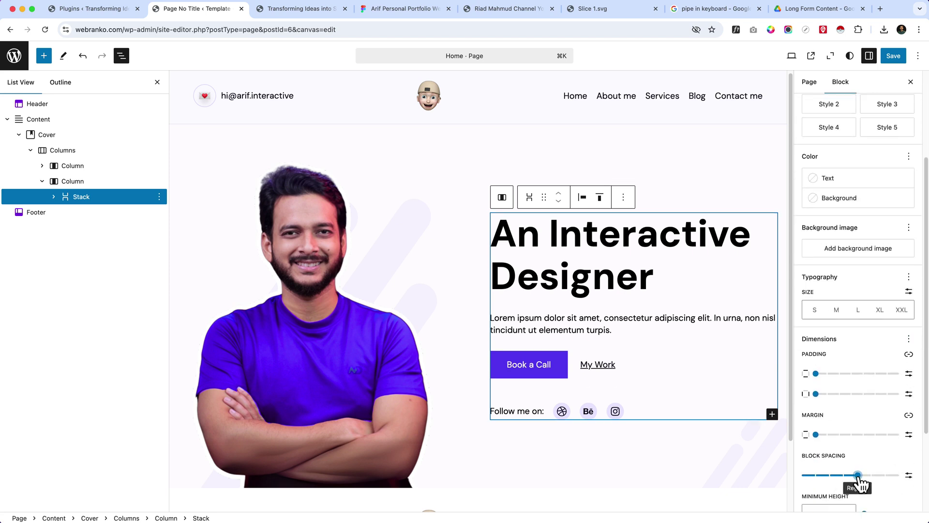
left_click_drag(865, 484, 871, 486)
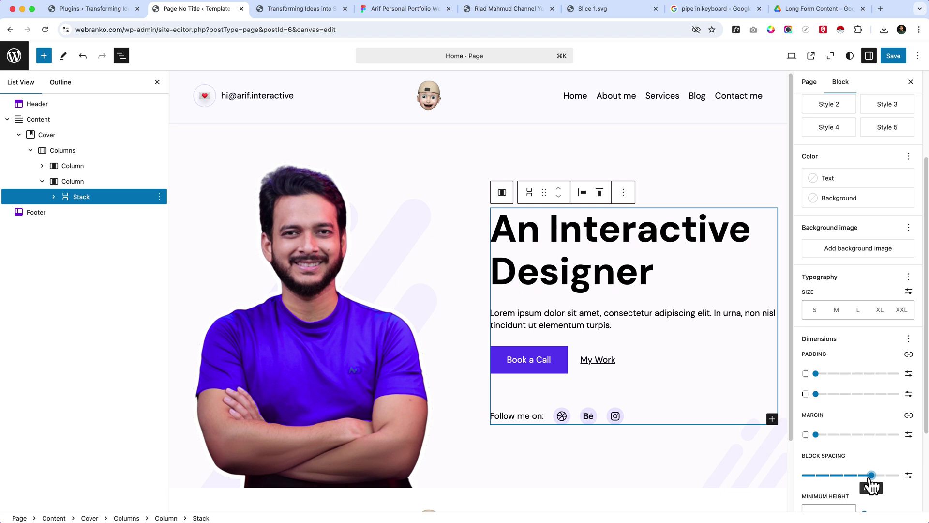
left_click(598, 446)
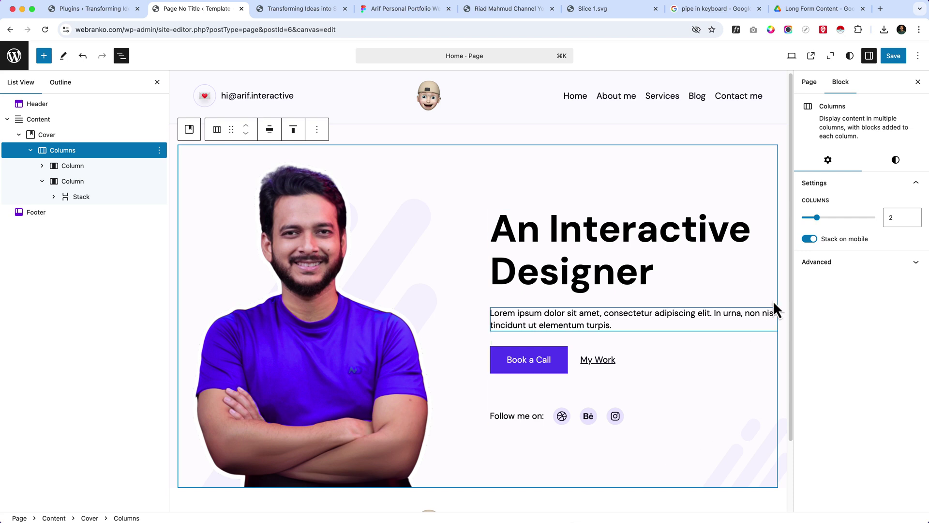
left_click(898, 62)
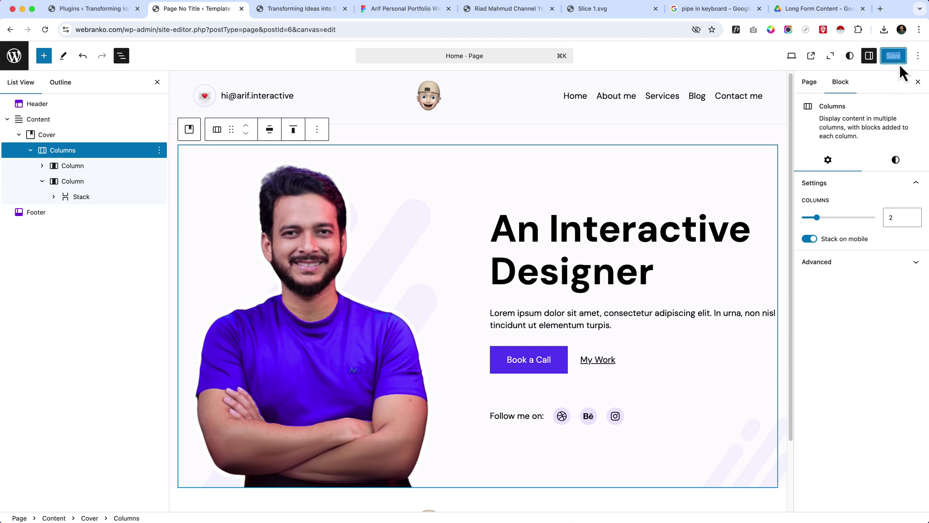
- Reload the live site tab to load the saved home page changes
left_click(299, 8)
left_click(297, 29)
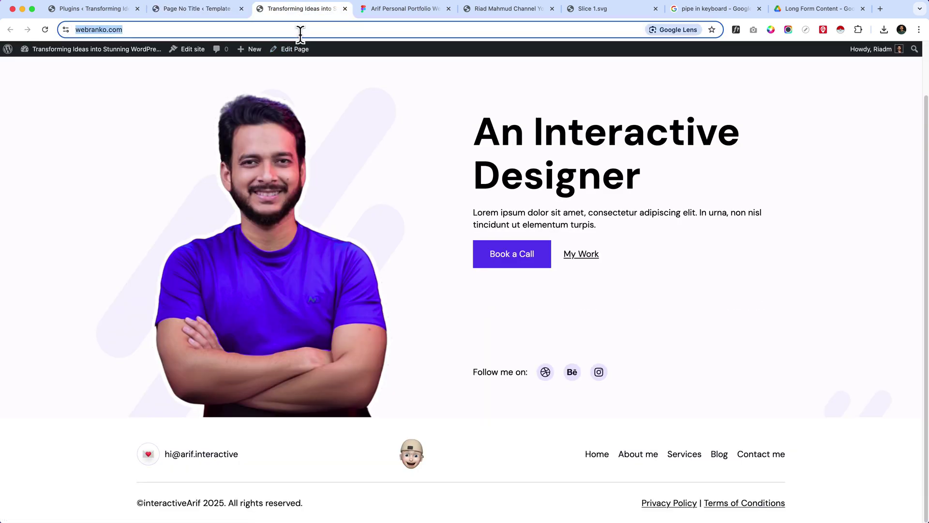
key("Return")
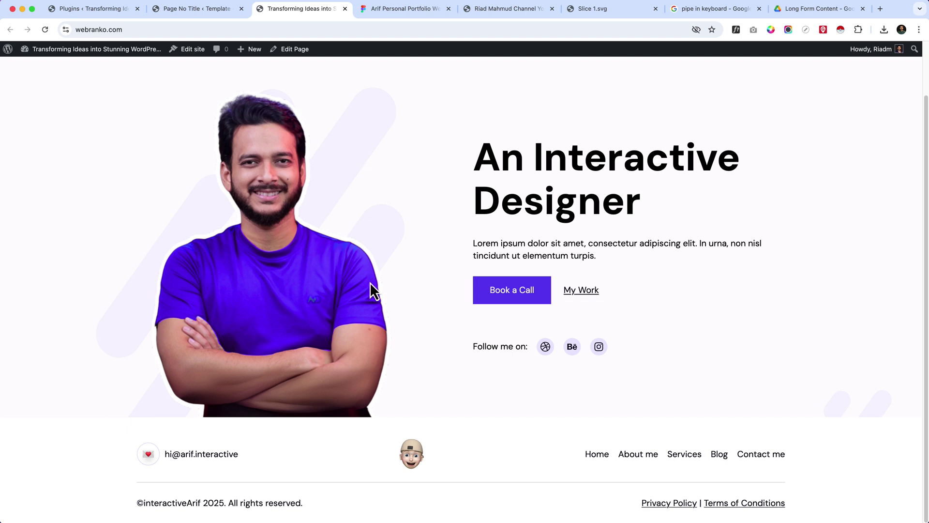
- Inspect the hero photo in DevTools and preview the page at 458 × 828 mobile size
right_click(385, 292)
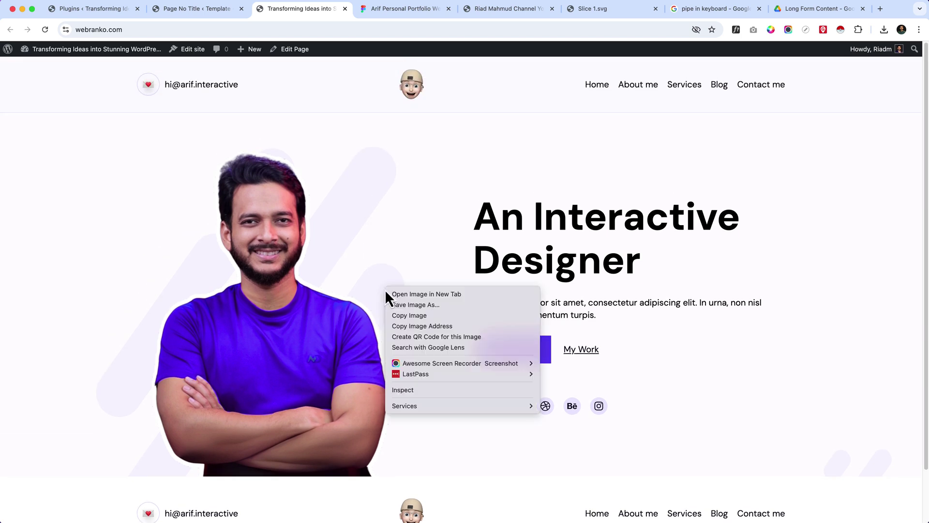
left_click(434, 393)
scroll(460, 284, "down", 5)
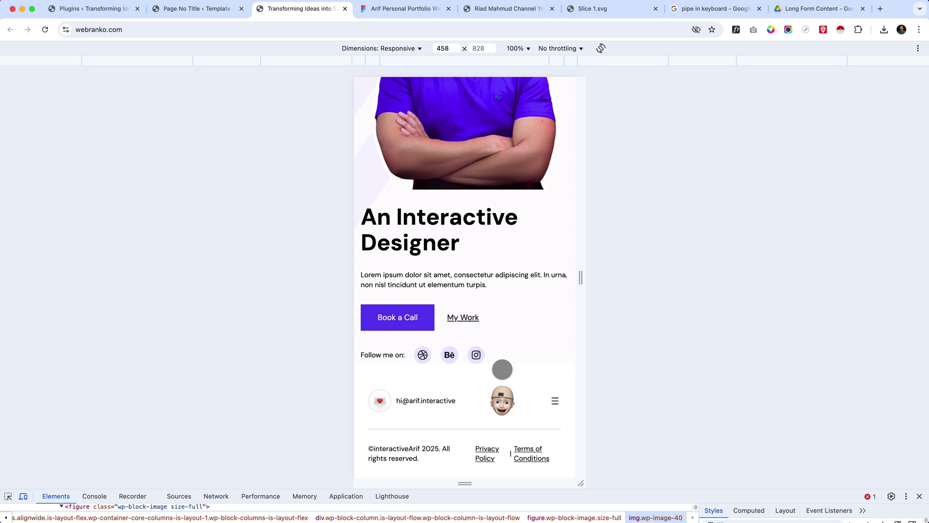
scroll(503, 368, "up", 2)
scroll(503, 367, "up", 3)
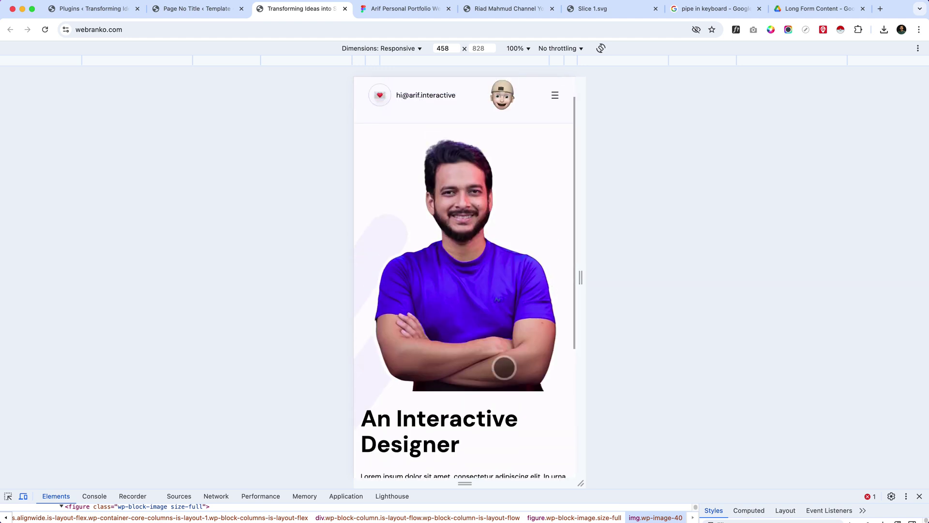
scroll(503, 367, "up", 1)
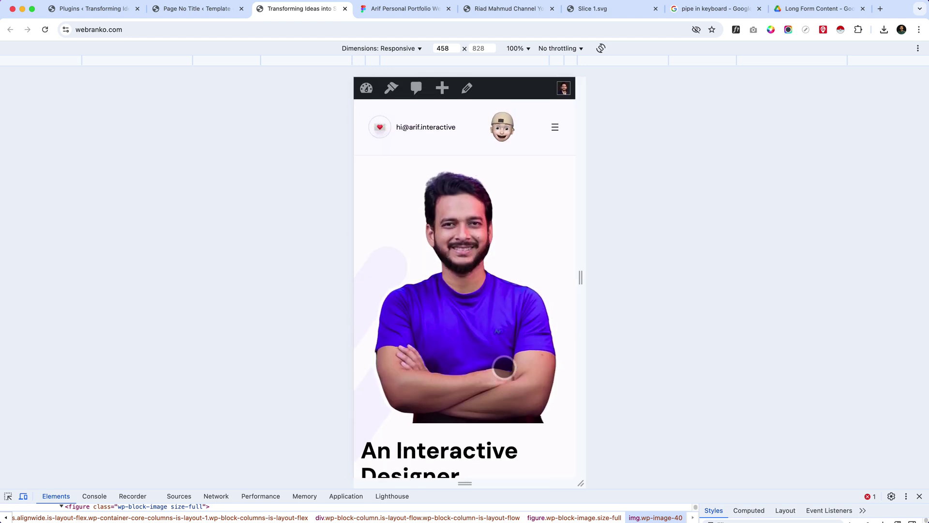